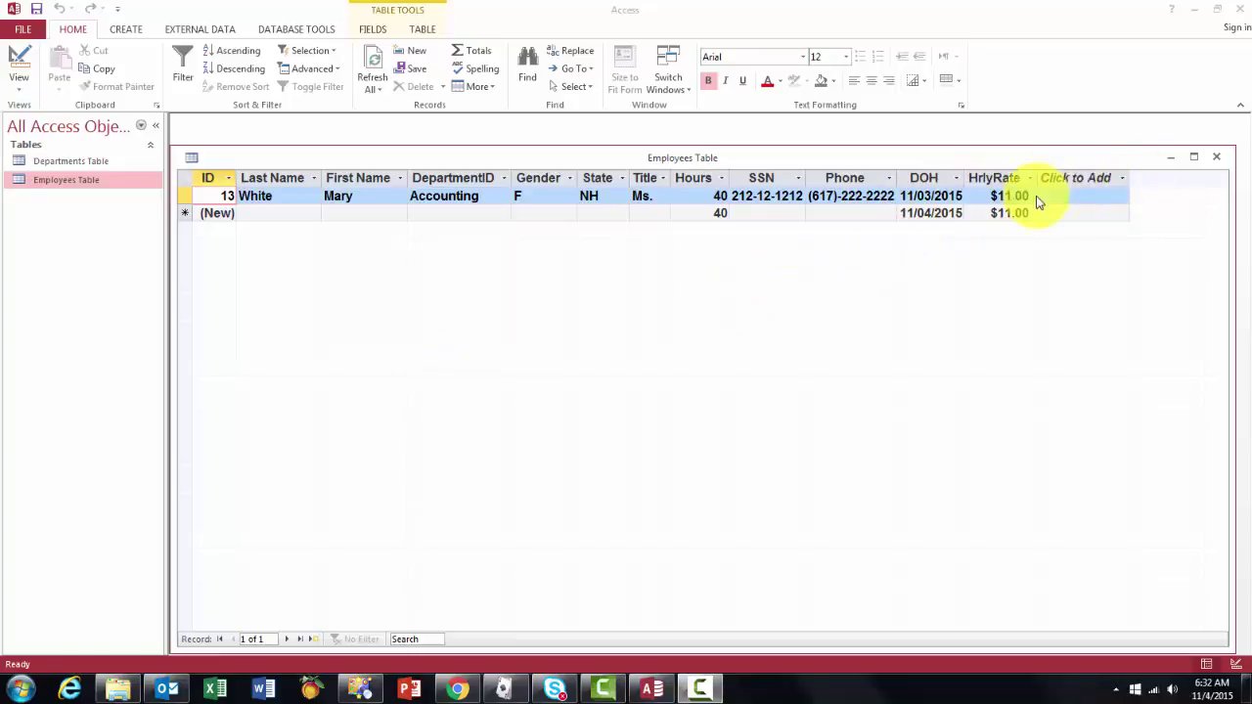
Start a new employee record and enter the employee's last and first names.
{"action": "left_click", "coordinate": [125, 29]}
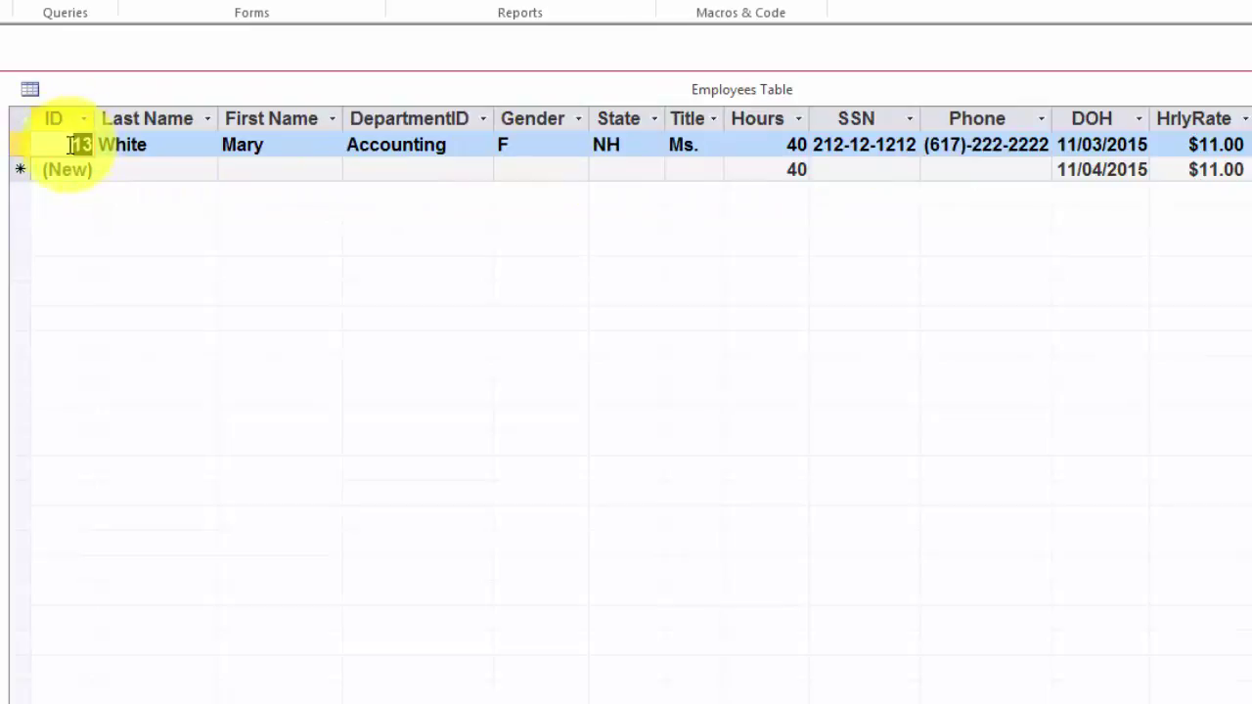
{"action": "left_click", "coordinate": [118, 172]}
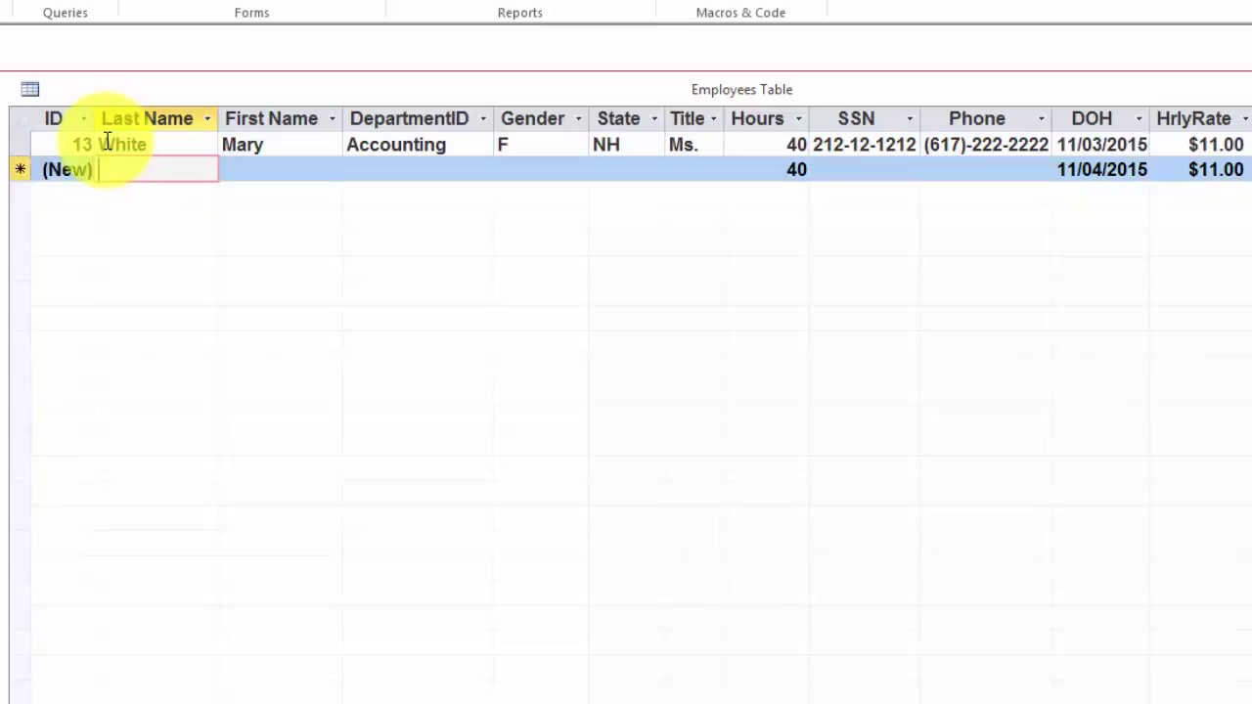
{"action": "type", "text": "Black"}
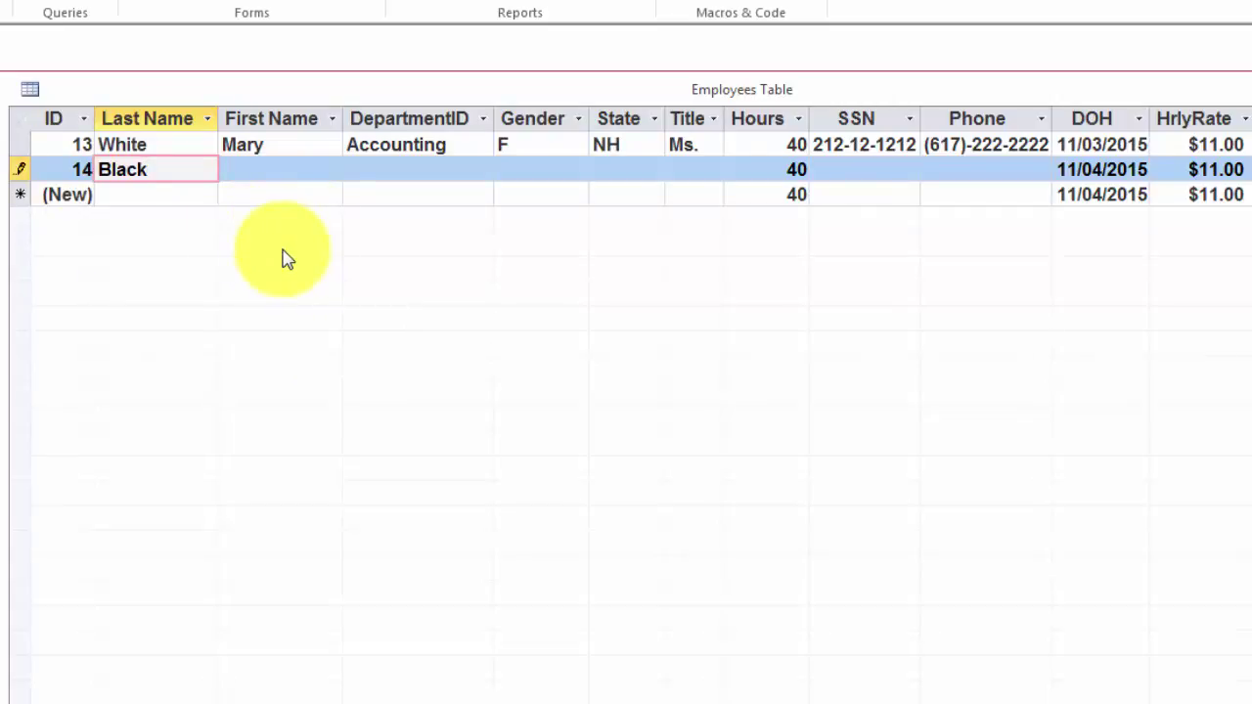
{"action": "key", "text": "Tab"}
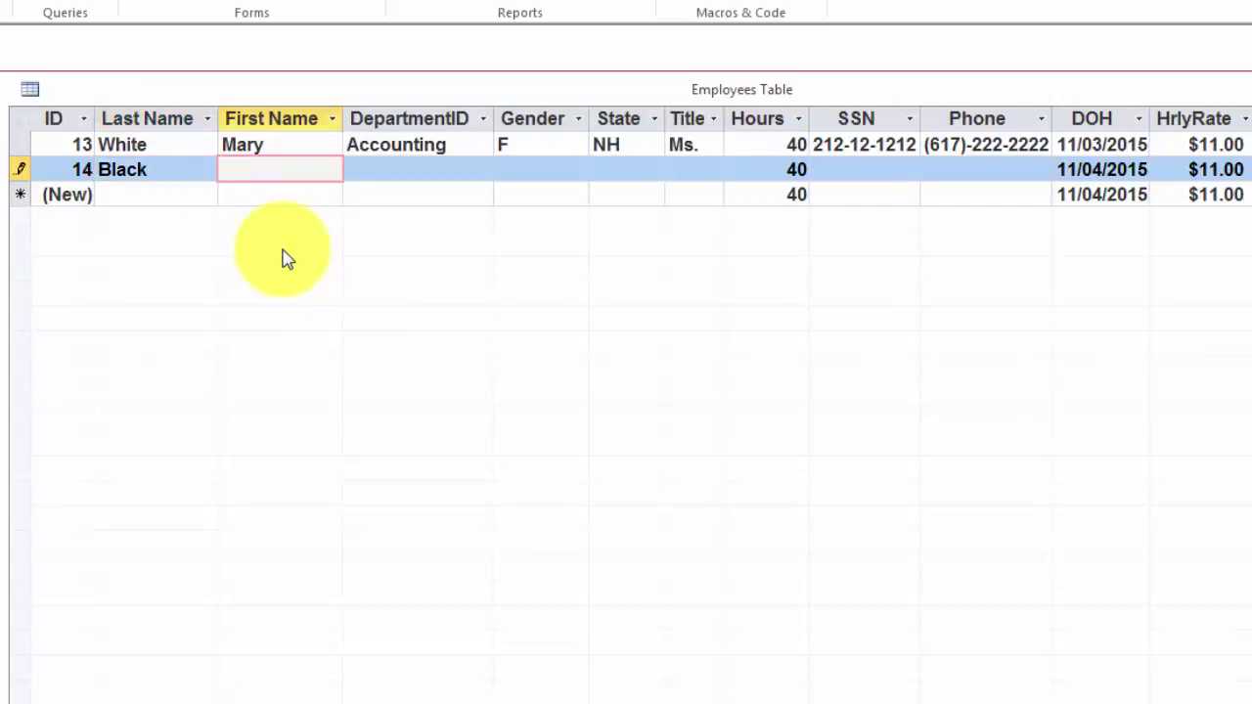
{"action": "type", "text": "John"}
{"action": "key", "text": "Tab"}
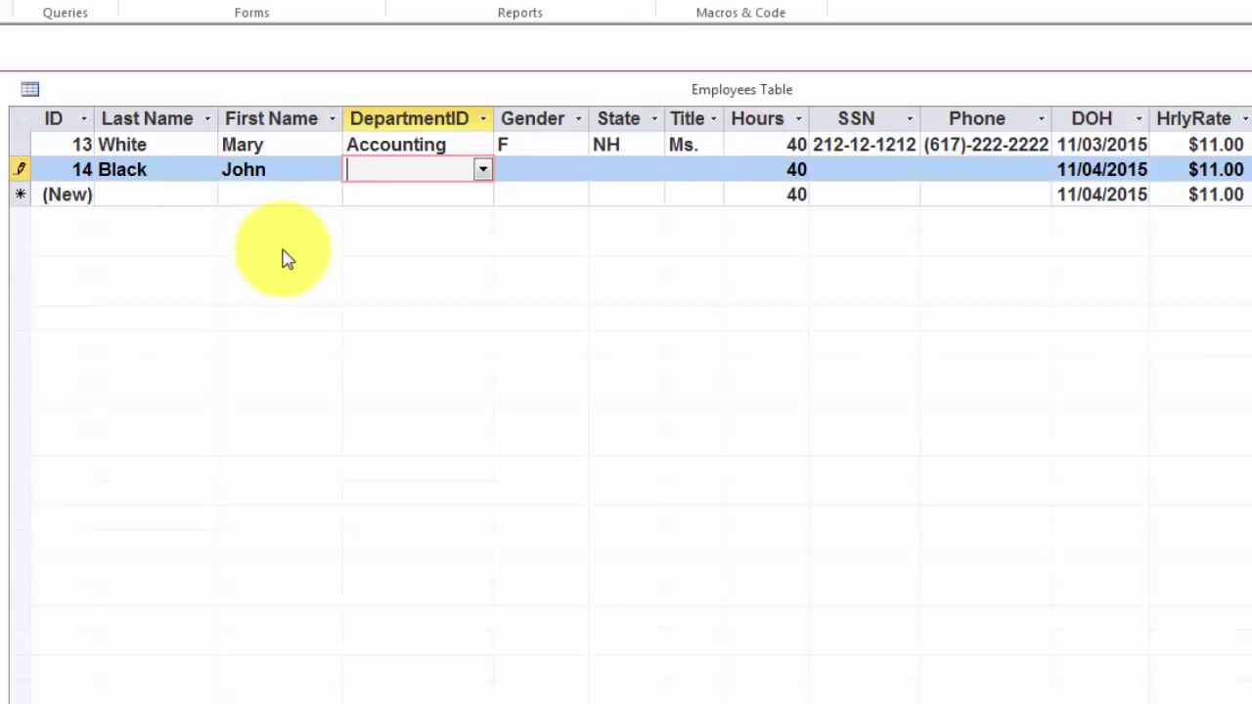
Choose Finance as the department and enter M for gender.
{"action": "key", "text": "alt+Down"}
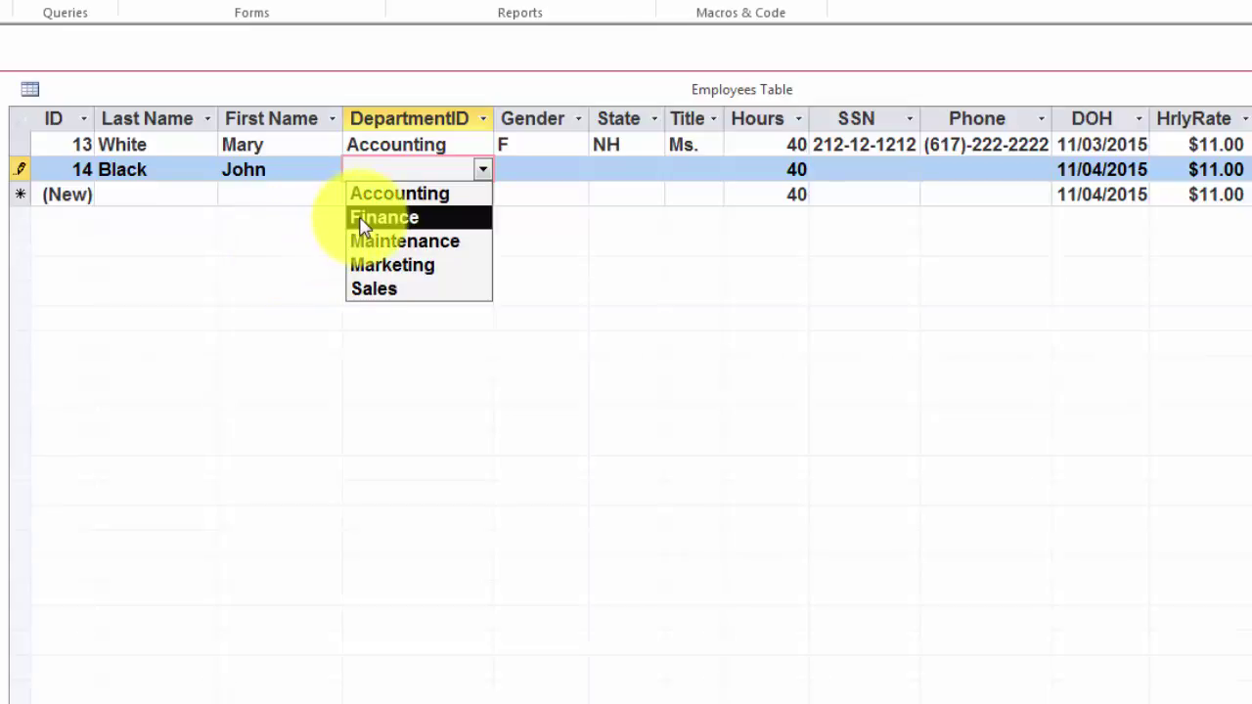
{"action": "key", "text": "Down"}
{"action": "key", "text": "Down"}
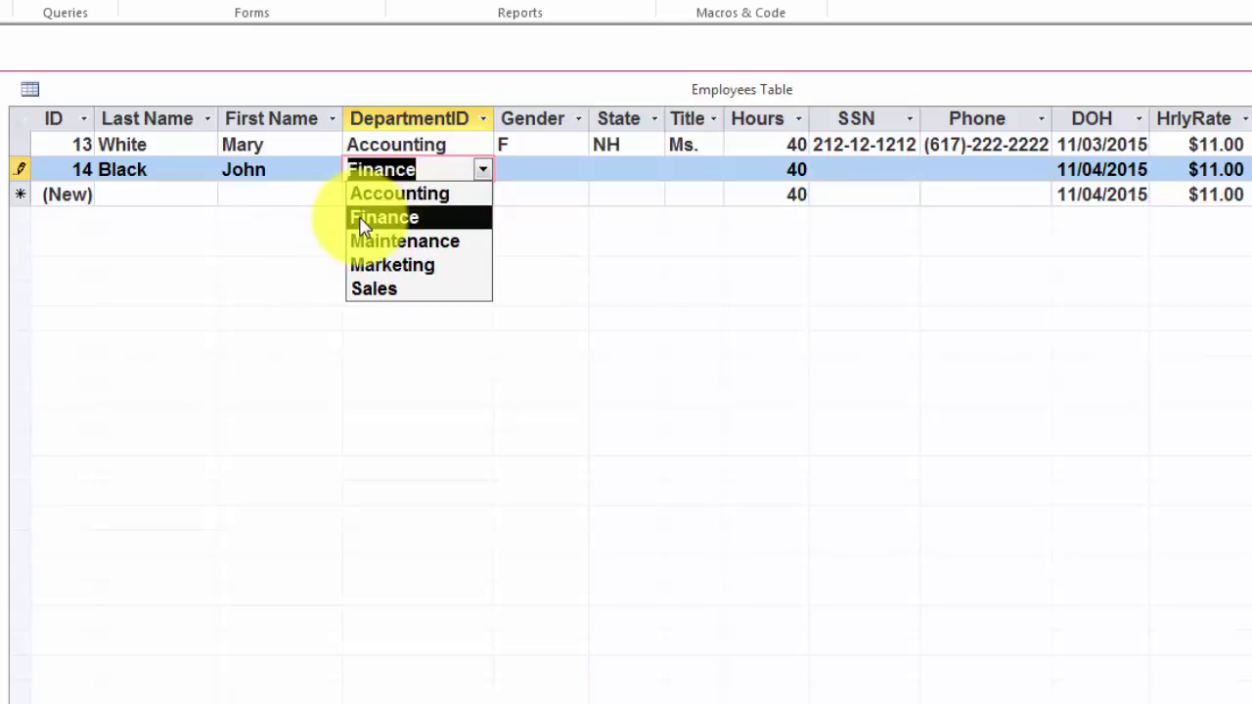
{"action": "key", "text": "Tab"}
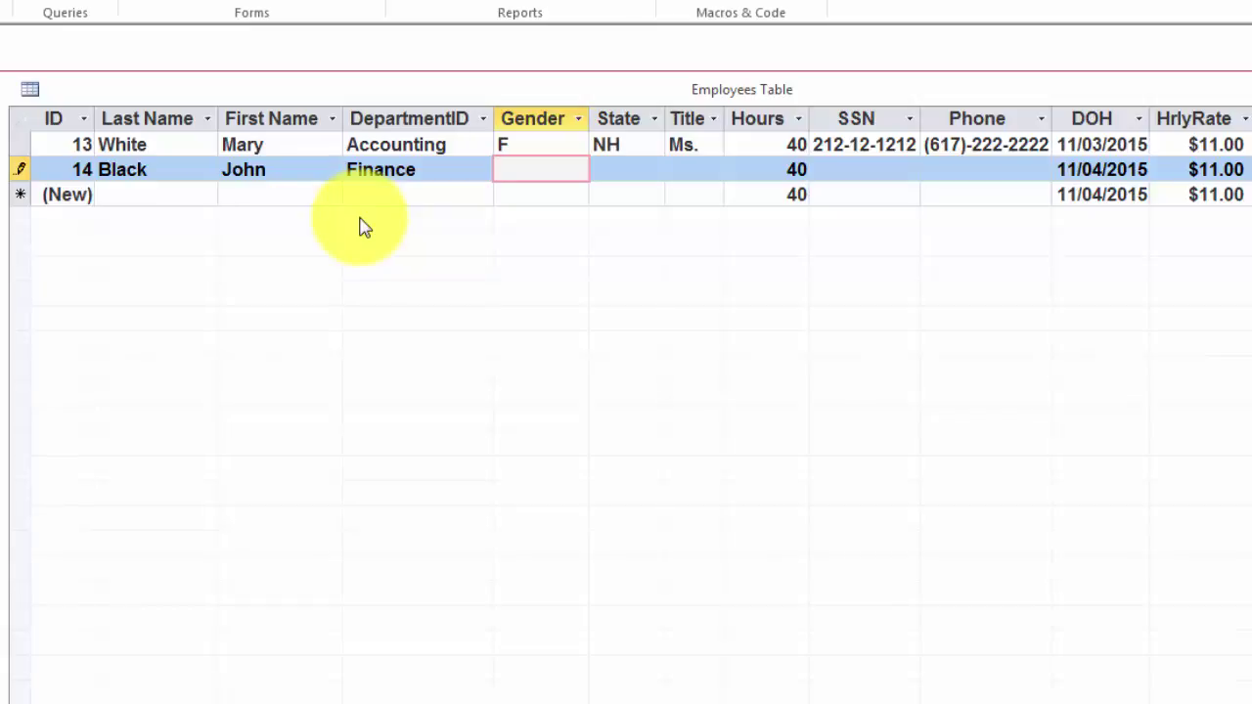
{"action": "type", "text": "M"}
{"action": "key", "text": "Tab"}
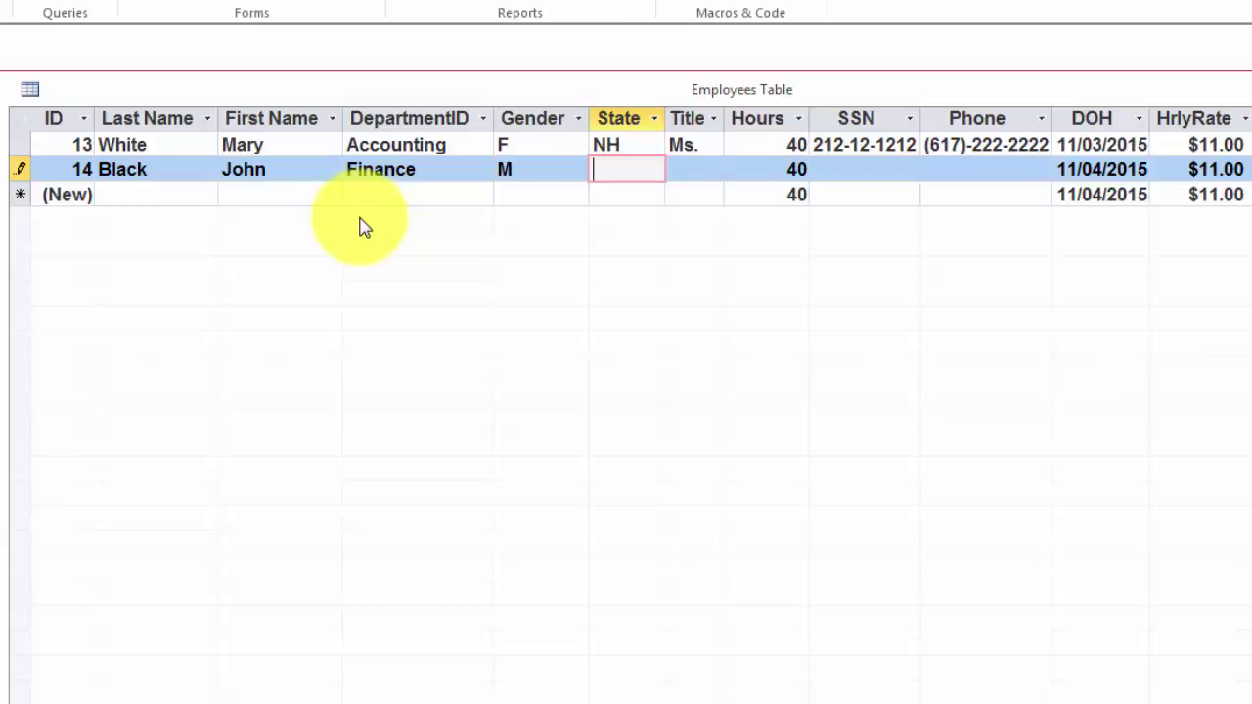
Enter MA as the state after the input mask rejects the one-letter entry.
{"action": "type", "text": "M"}
{"action": "key", "text": "Tab"}
{"action": "key", "text": "Return"}
{"action": "type", "text": "A"}
{"action": "key", "text": "Tab"}
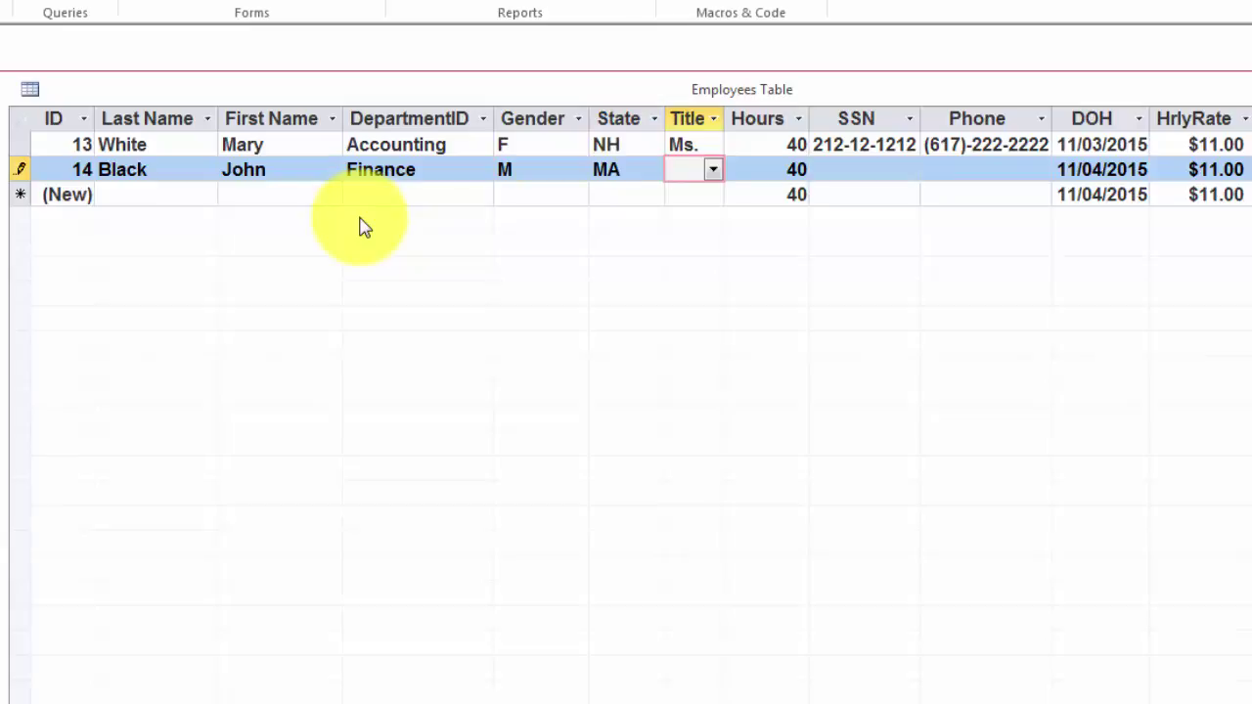
Set the new employee's title to Mr.
{"action": "key", "text": "alt+Down"}
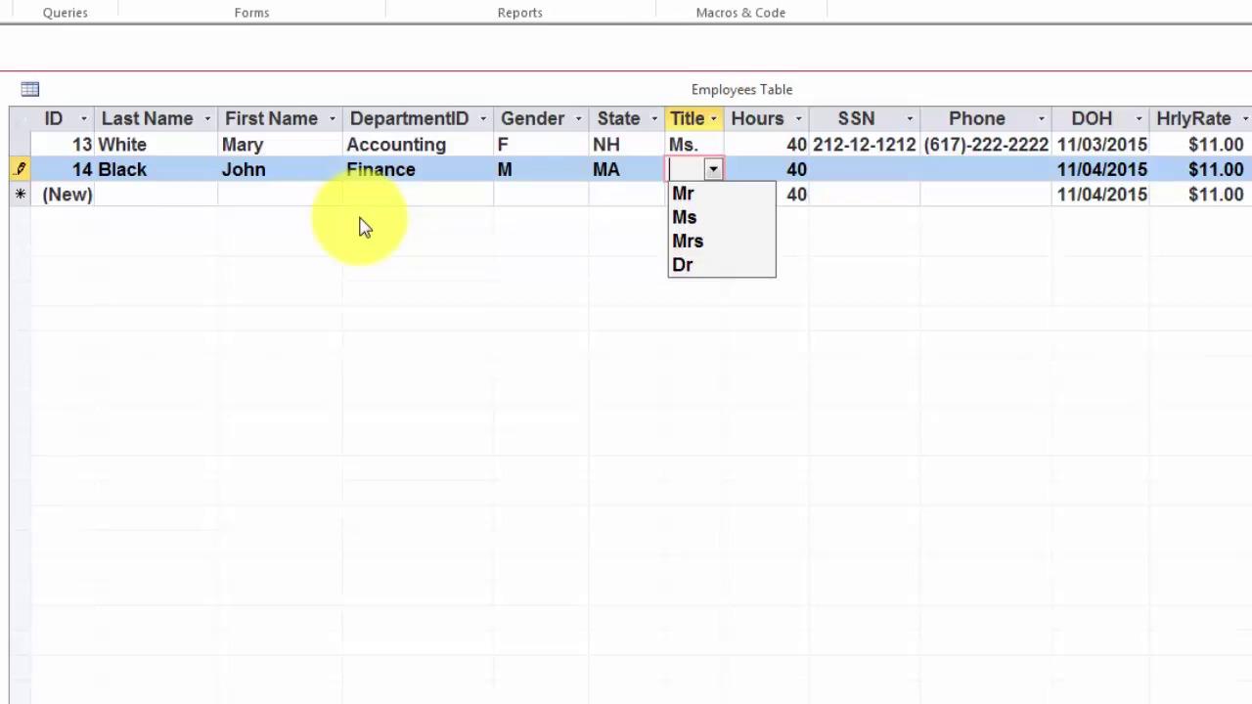
{"action": "key", "text": "Down"}
{"action": "key", "text": "Tab"}
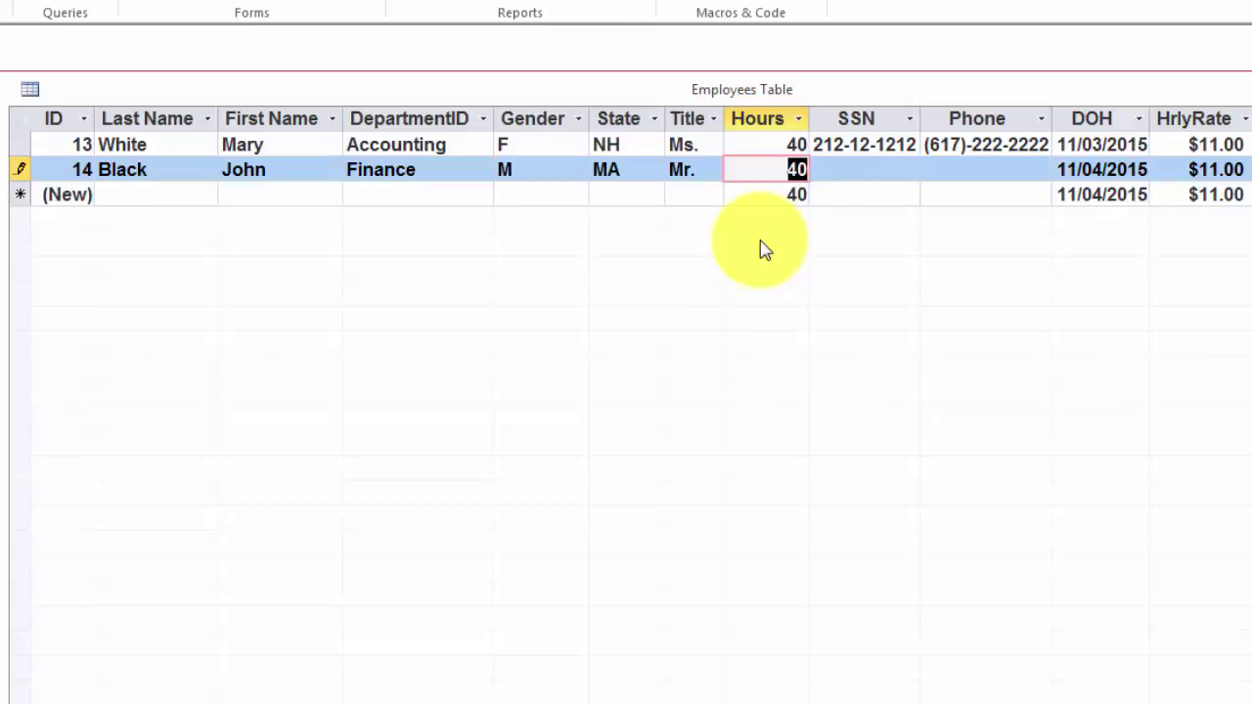
Enter 35 hours after 32 fails the hours validation rule.
{"action": "type", "text": "32"}
{"action": "key", "text": "Return"}
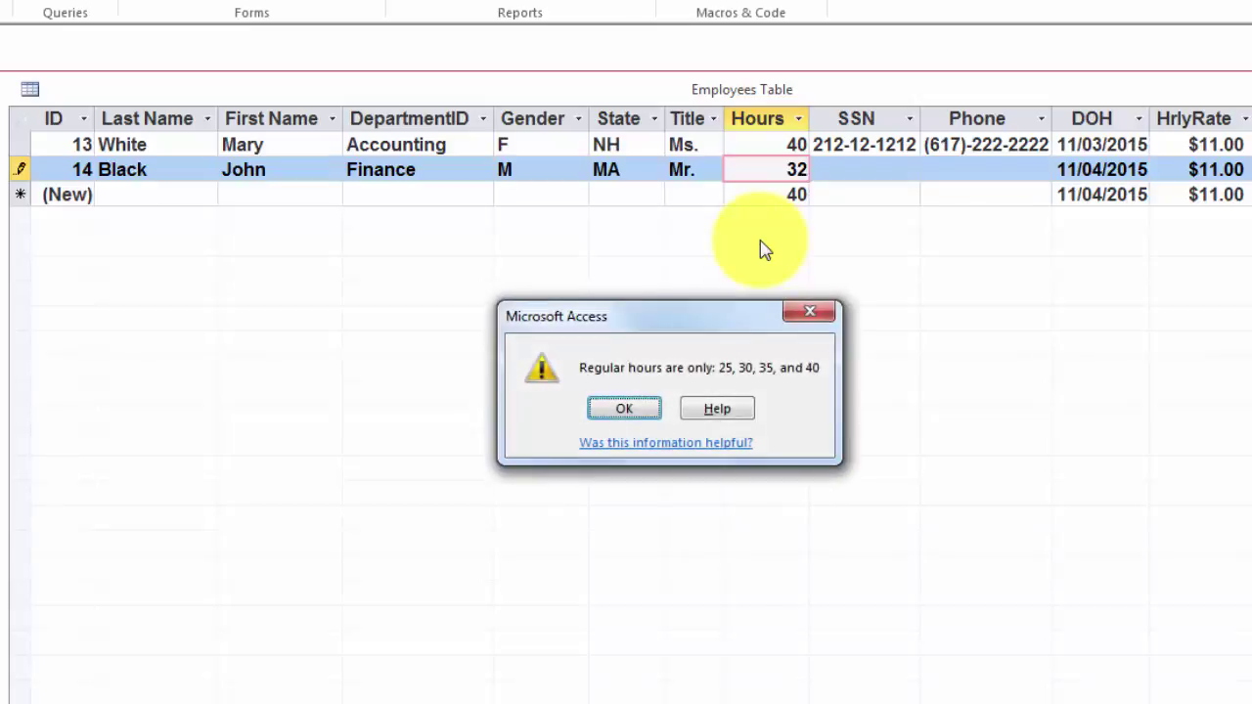
{"action": "key", "text": "Return"}
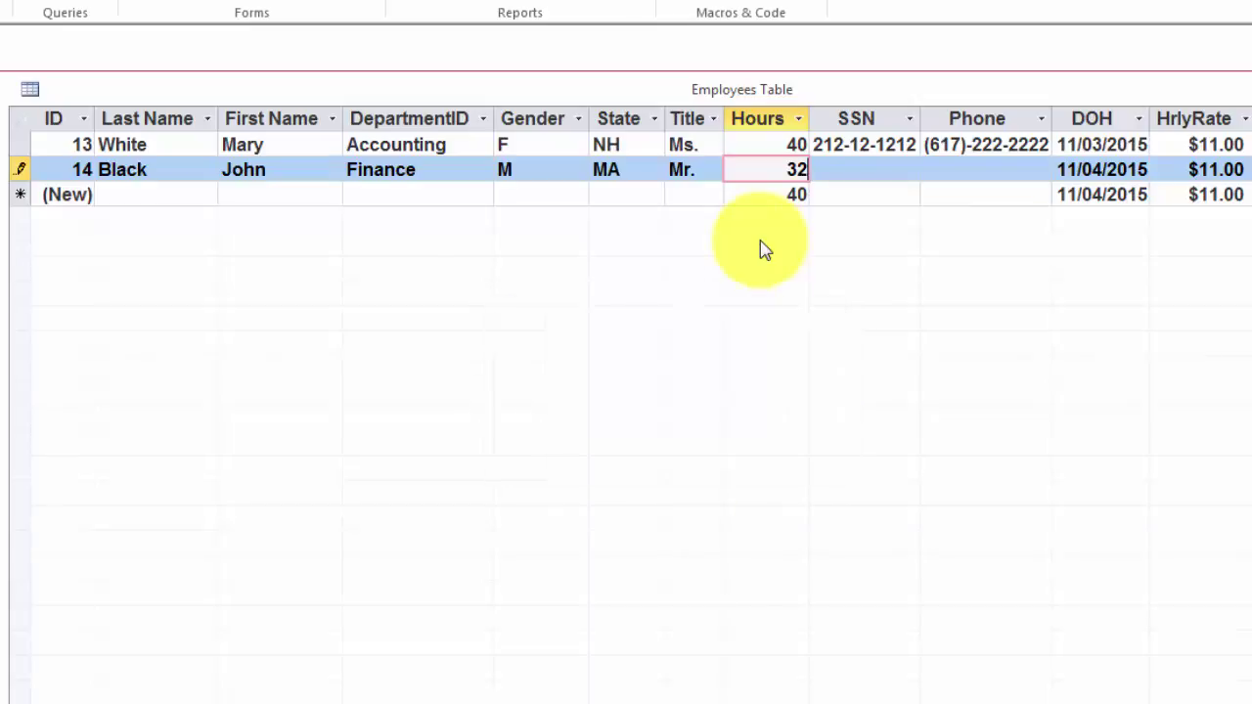
{"action": "key", "text": "BackSpace"}
{"action": "type", "text": "4"}
{"action": "key", "text": "BackSpace"}
{"action": "type", "text": "5"}
{"action": "key", "text": "Tab"}
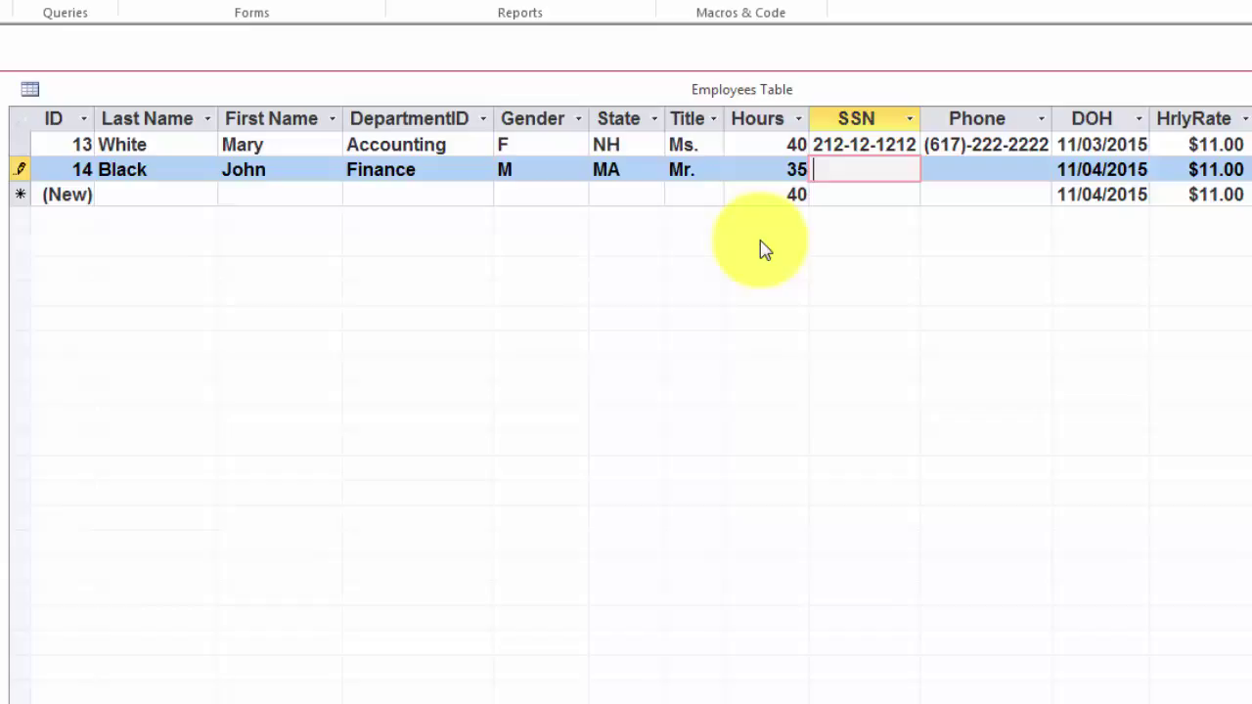
Enter the SSN, completing its missing digit after the mask error, then the phone number.
{"action": "type", "text": "121-"}
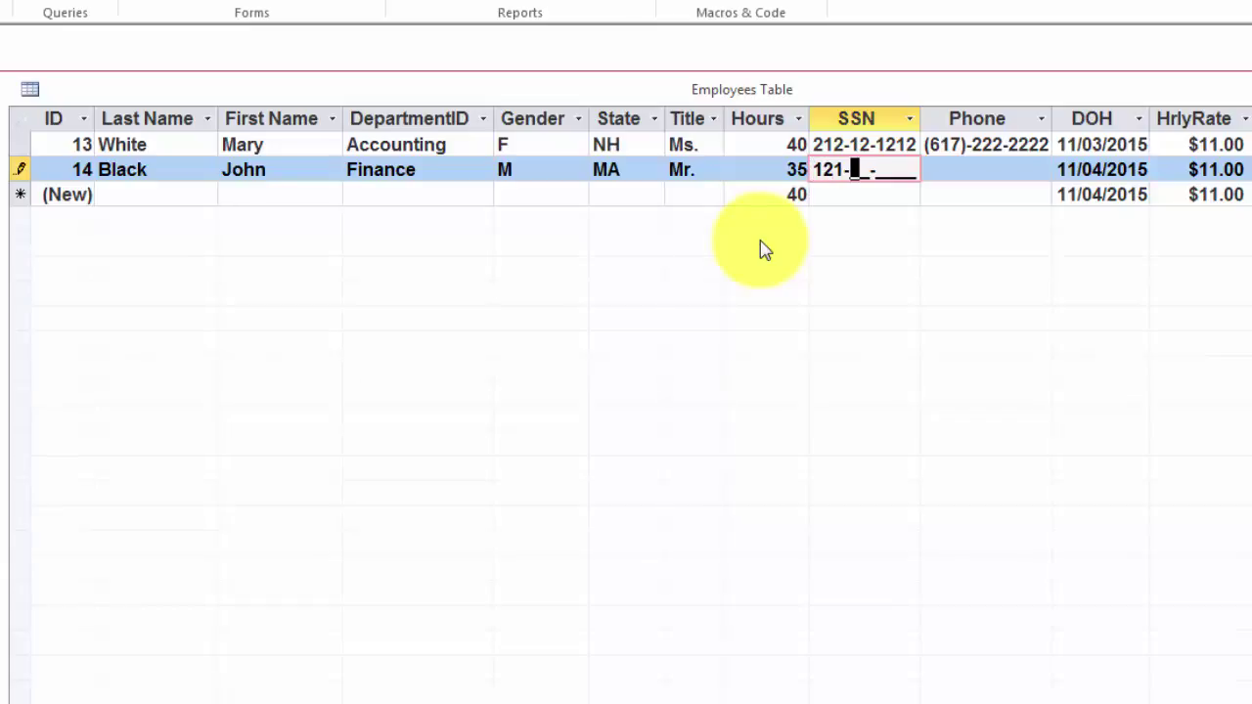
{"action": "type", "text": "21-212"}
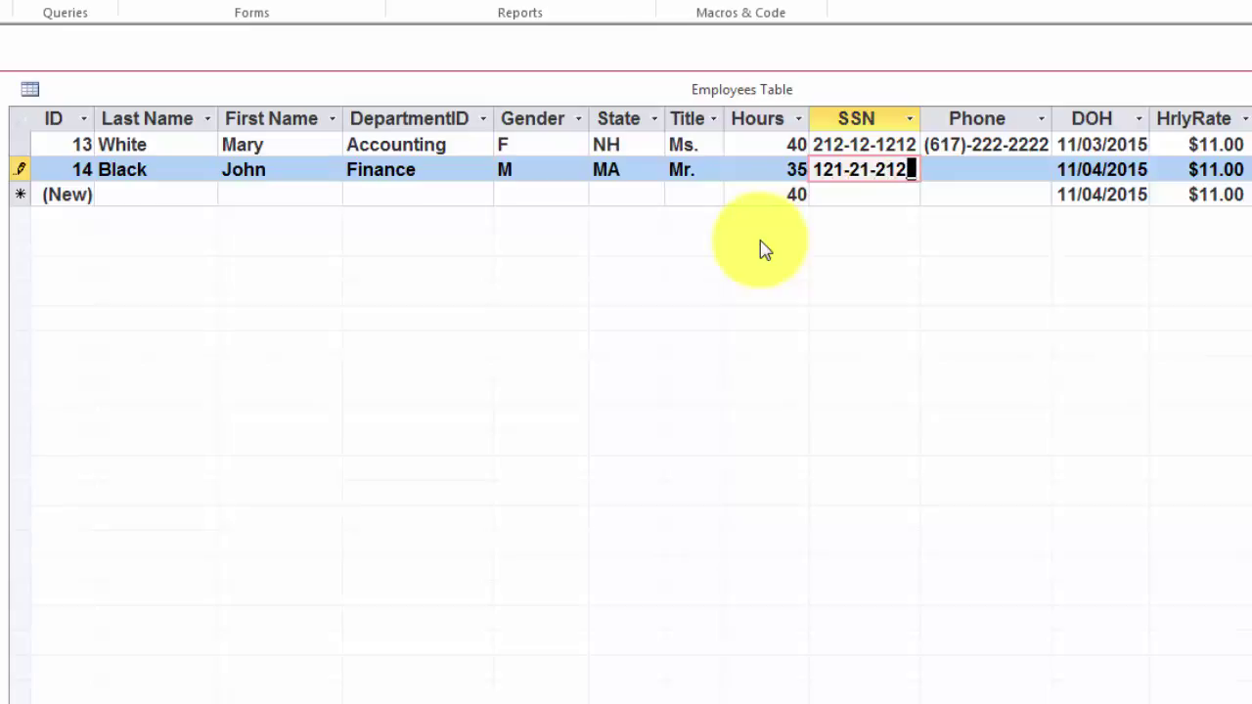
{"action": "key", "text": "Tab"}
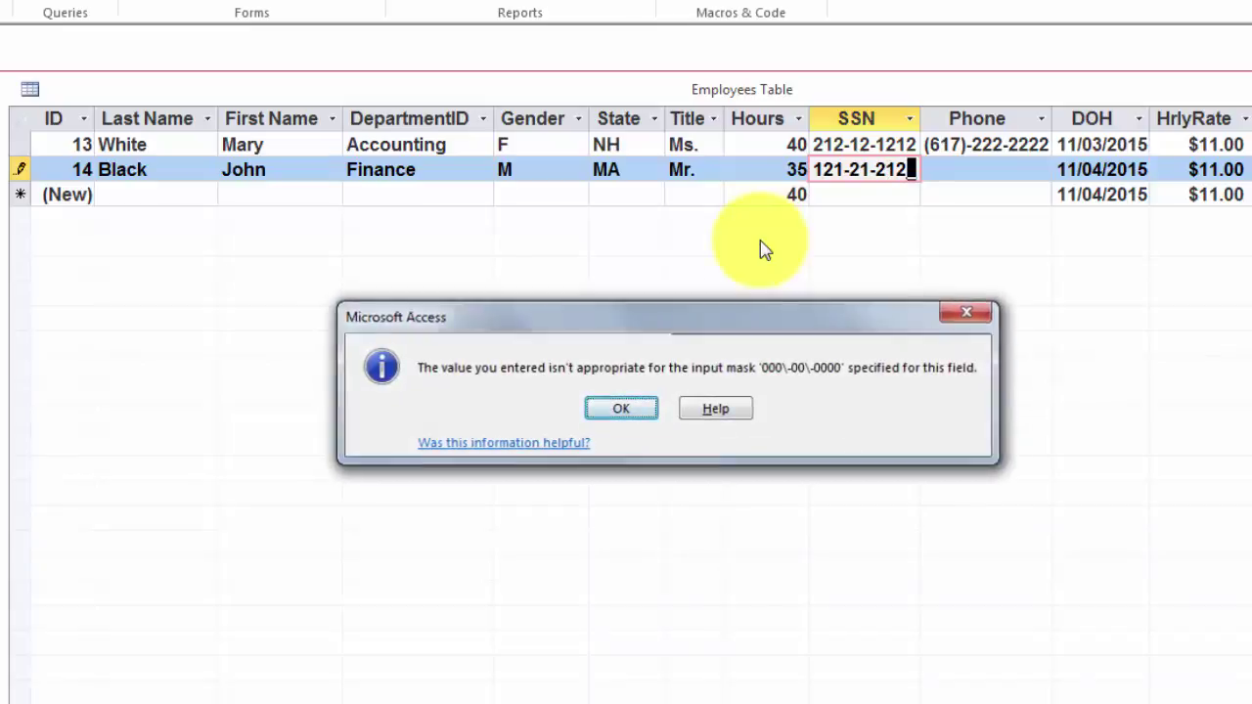
{"action": "key", "text": "Return"}
{"action": "type", "text": "1"}
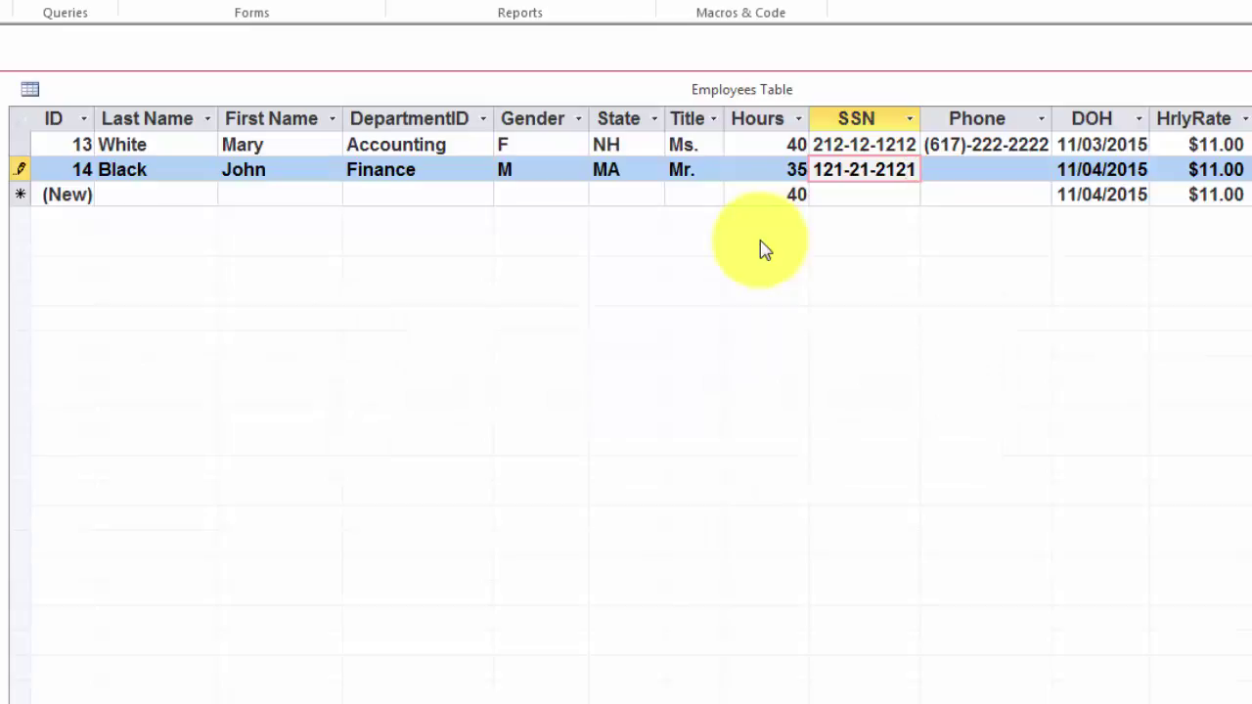
{"action": "key", "text": "Tab"}
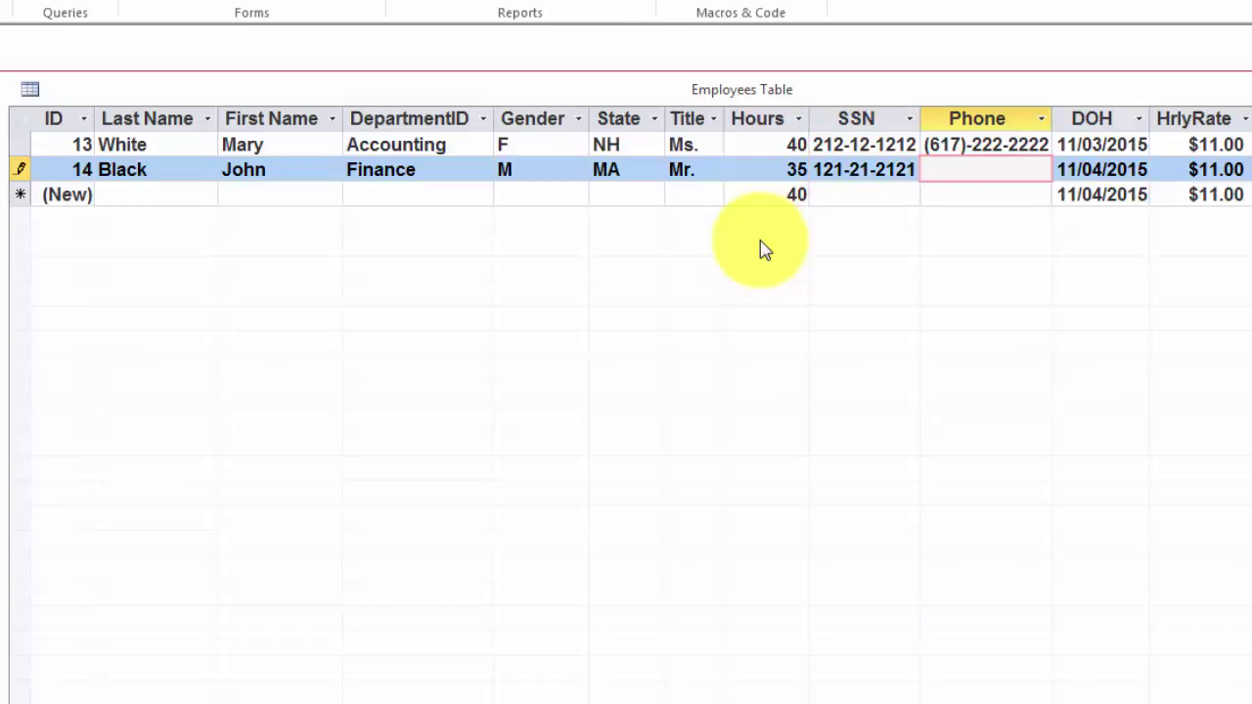
{"action": "type", "text": "362)-"}
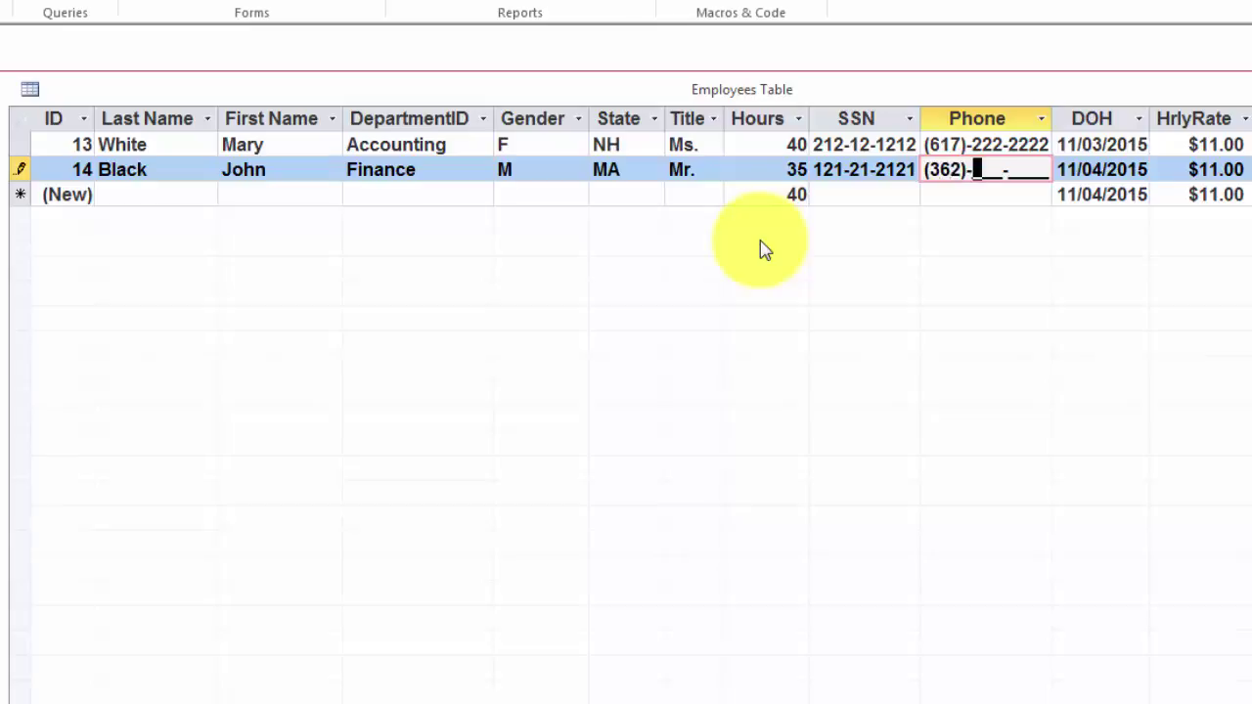
{"action": "type", "text": "212-12"}
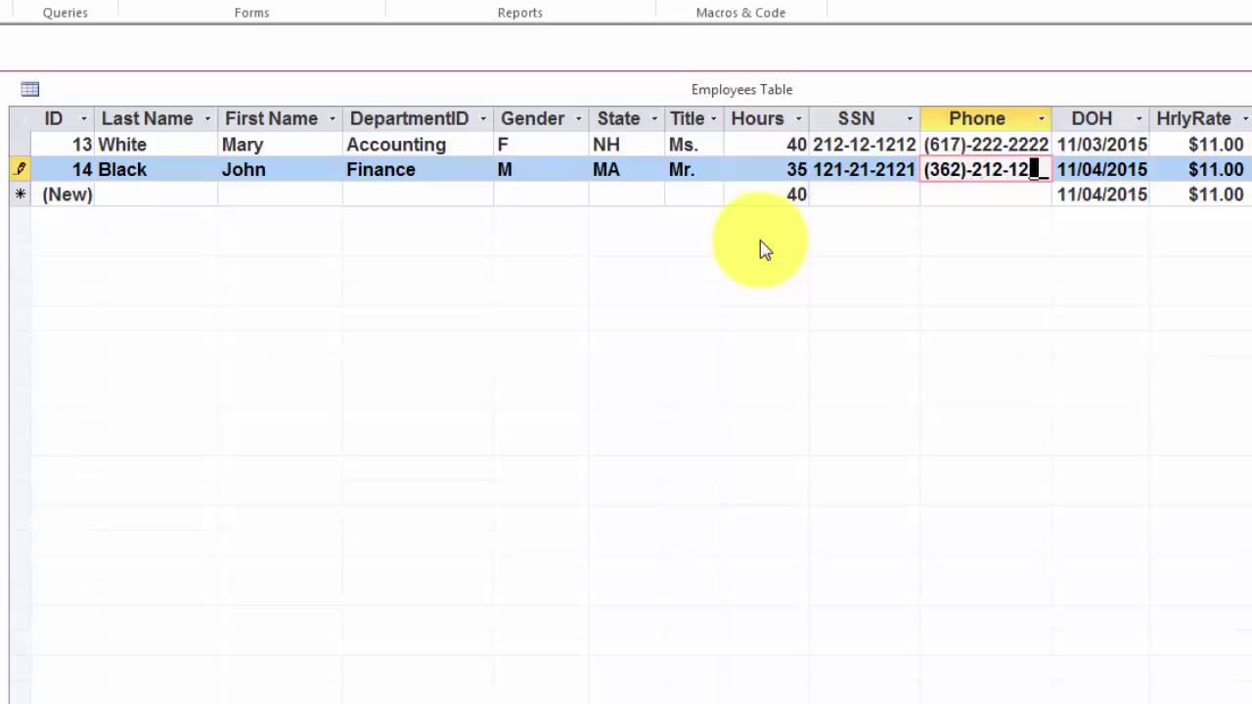
{"action": "type", "text": "12"}
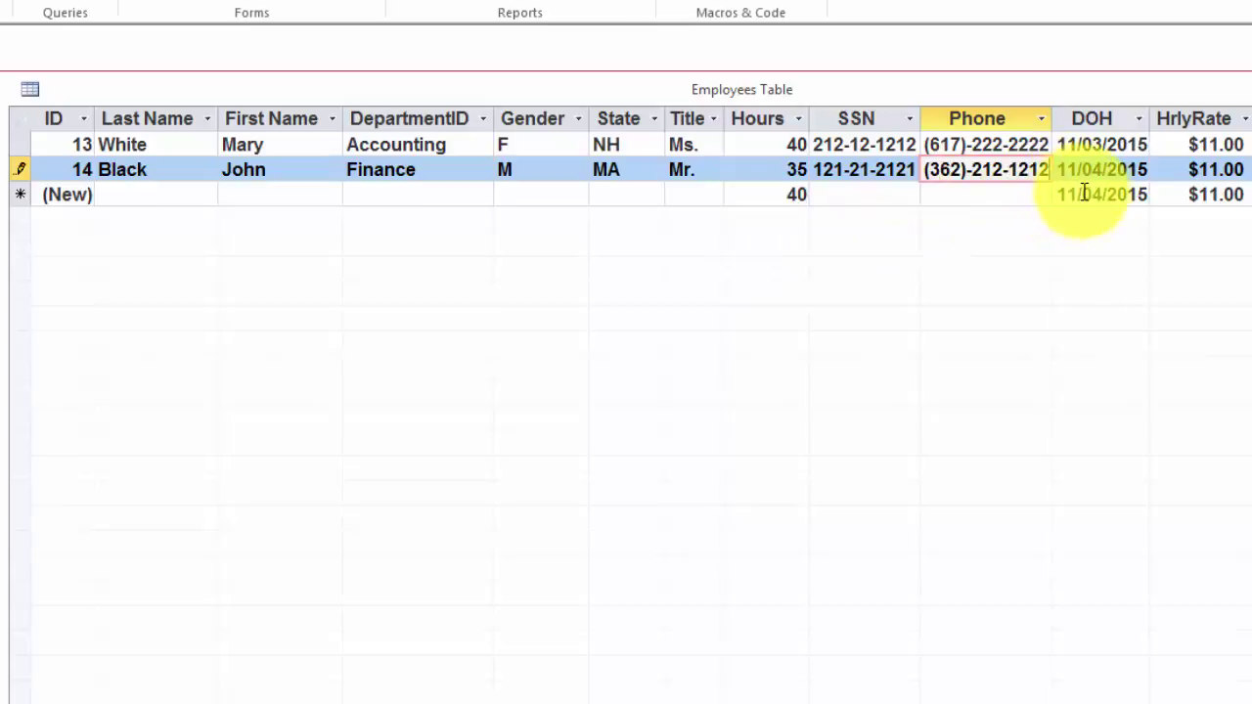
{"action": "key", "text": "Tab"}
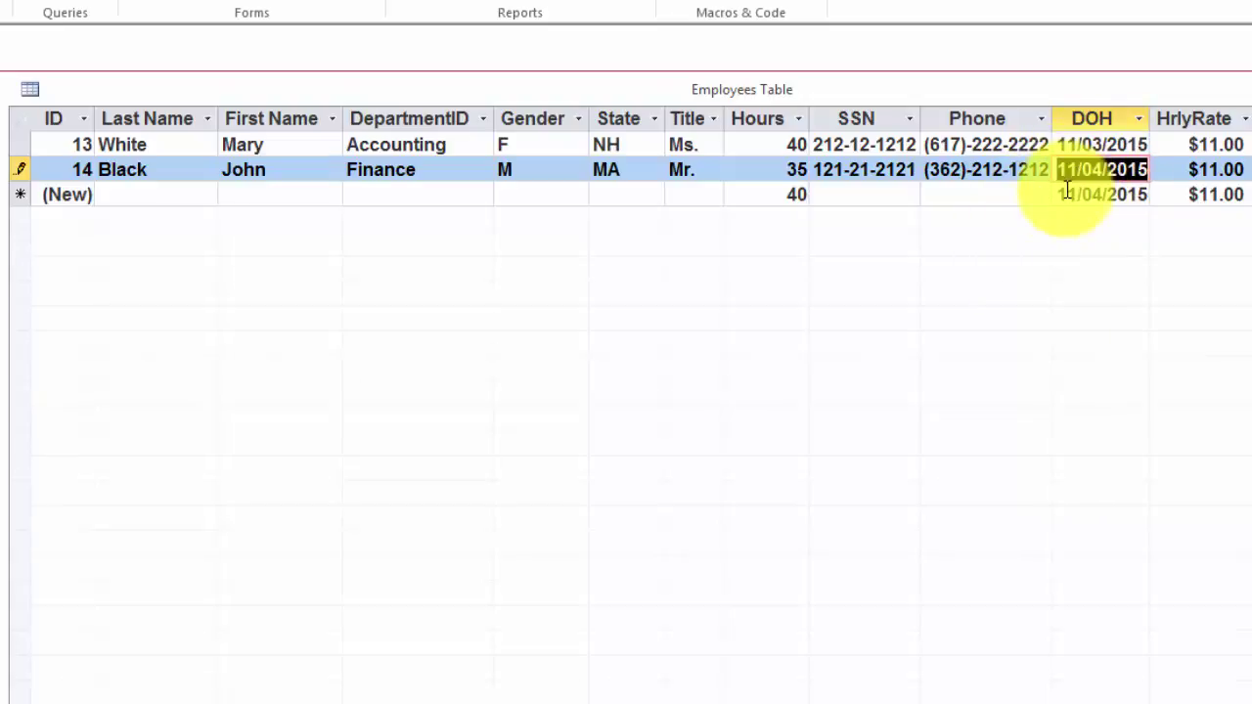
Save employee 14's record and switch the Employees Table to Design View.
{"action": "key", "text": "Tab"}
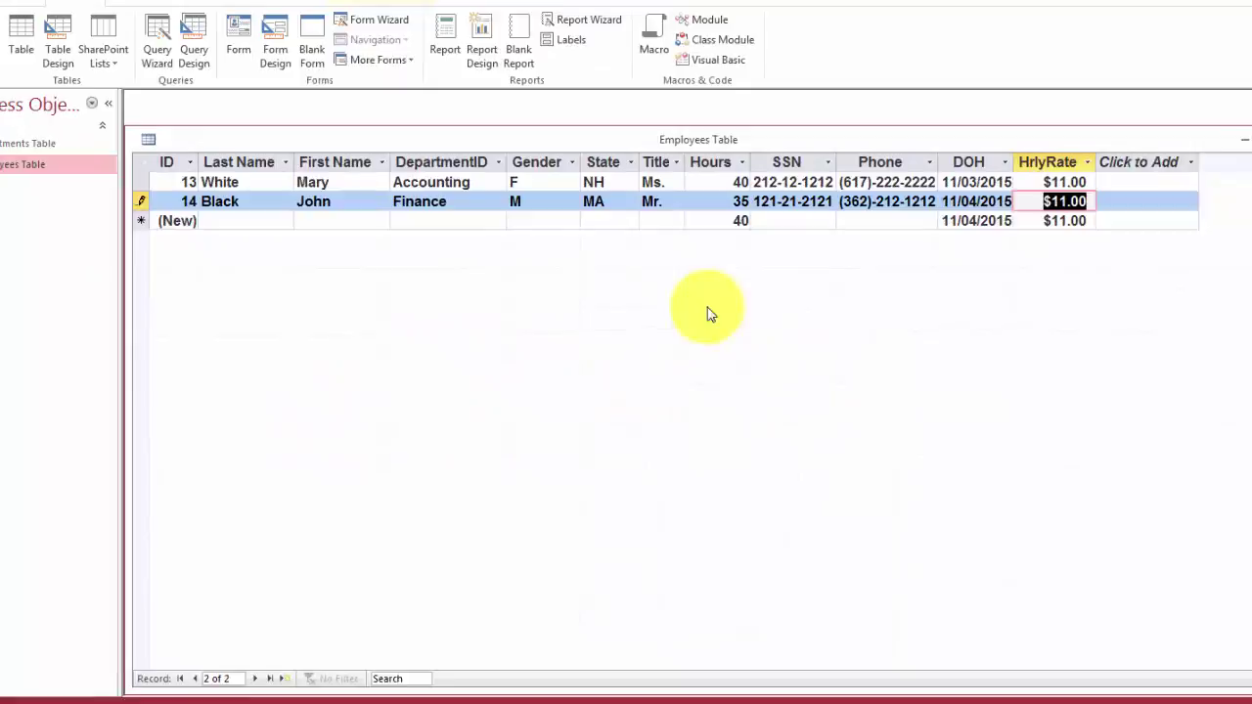
{"action": "key", "text": "Tab"}
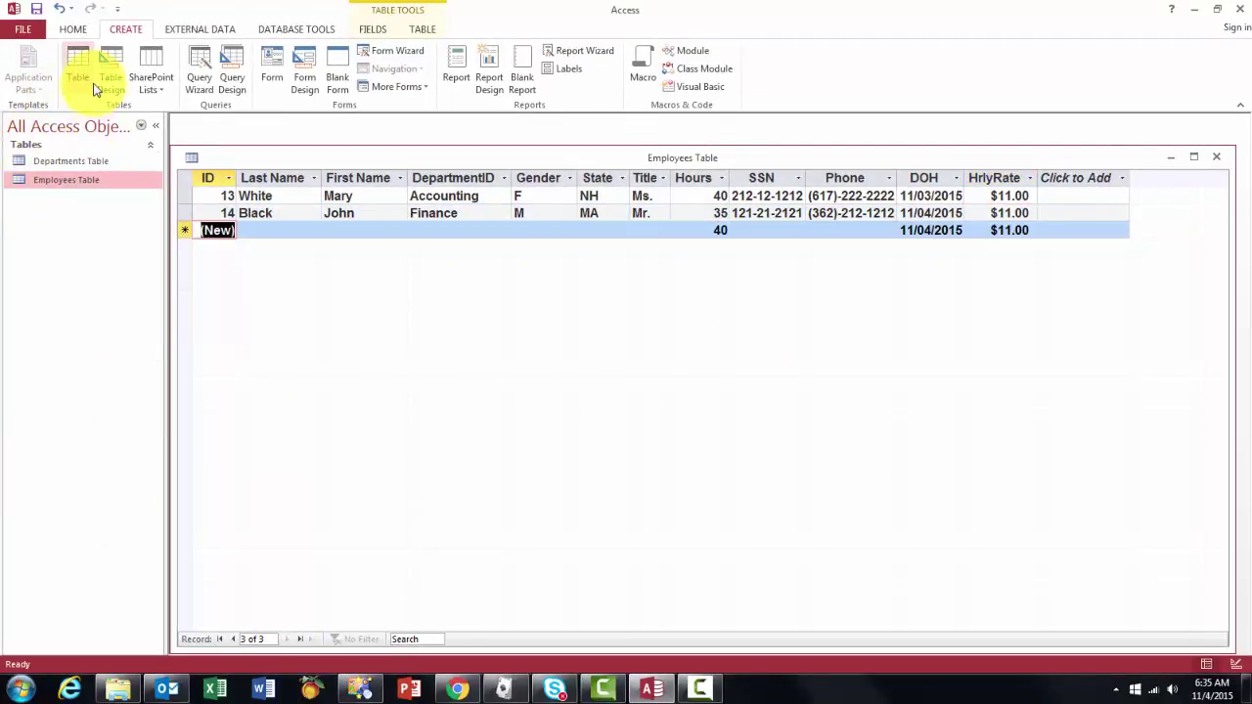
{"action": "left_click", "coordinate": [73, 30]}
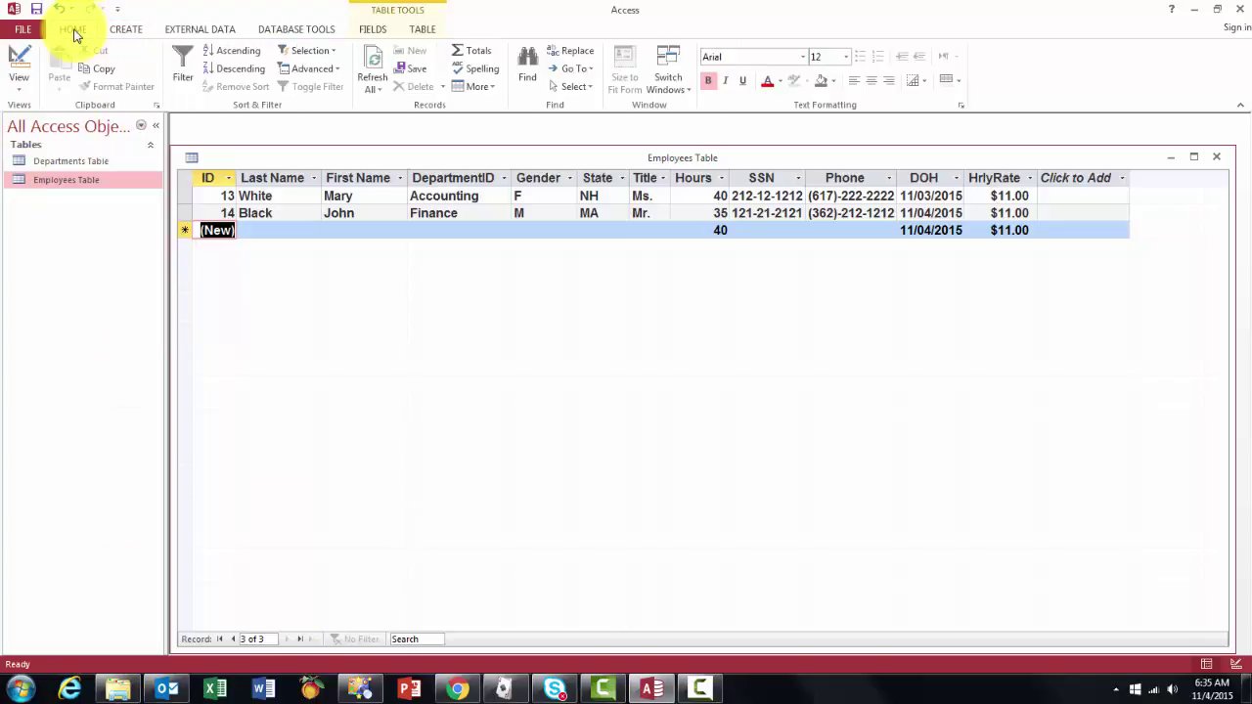
{"action": "left_click", "coordinate": [19, 93]}
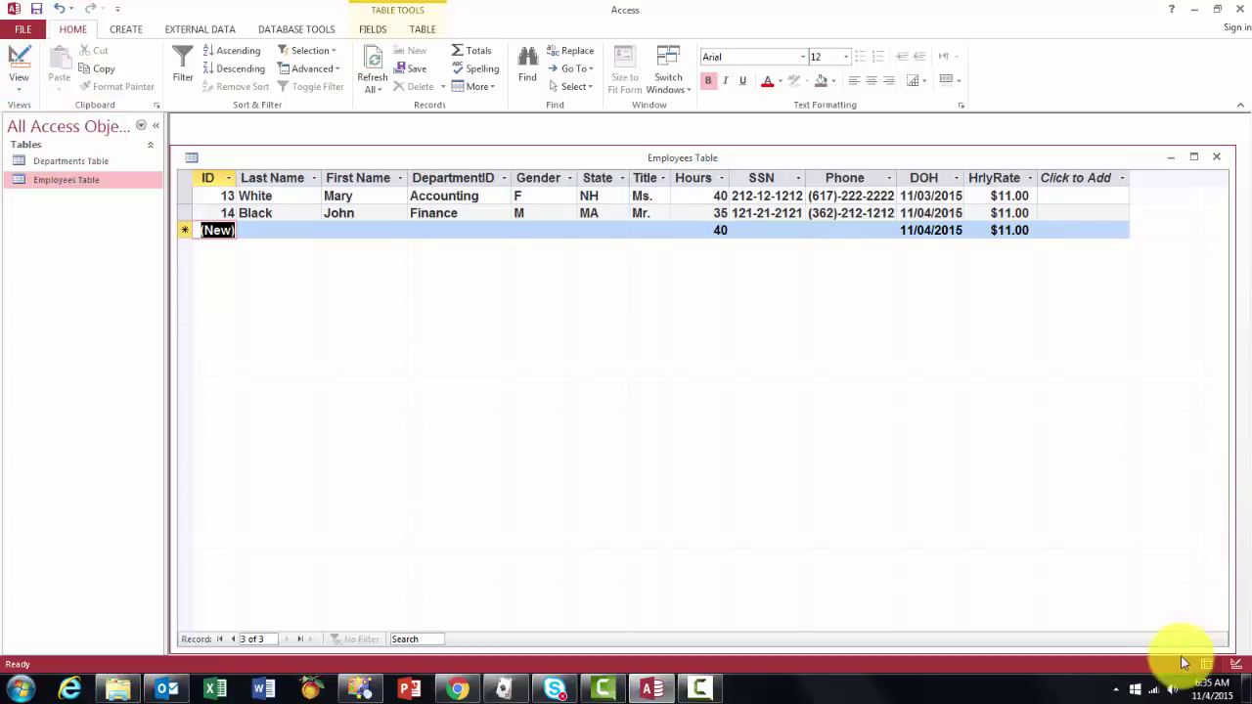
{"action": "left_click", "coordinate": [1240, 668]}
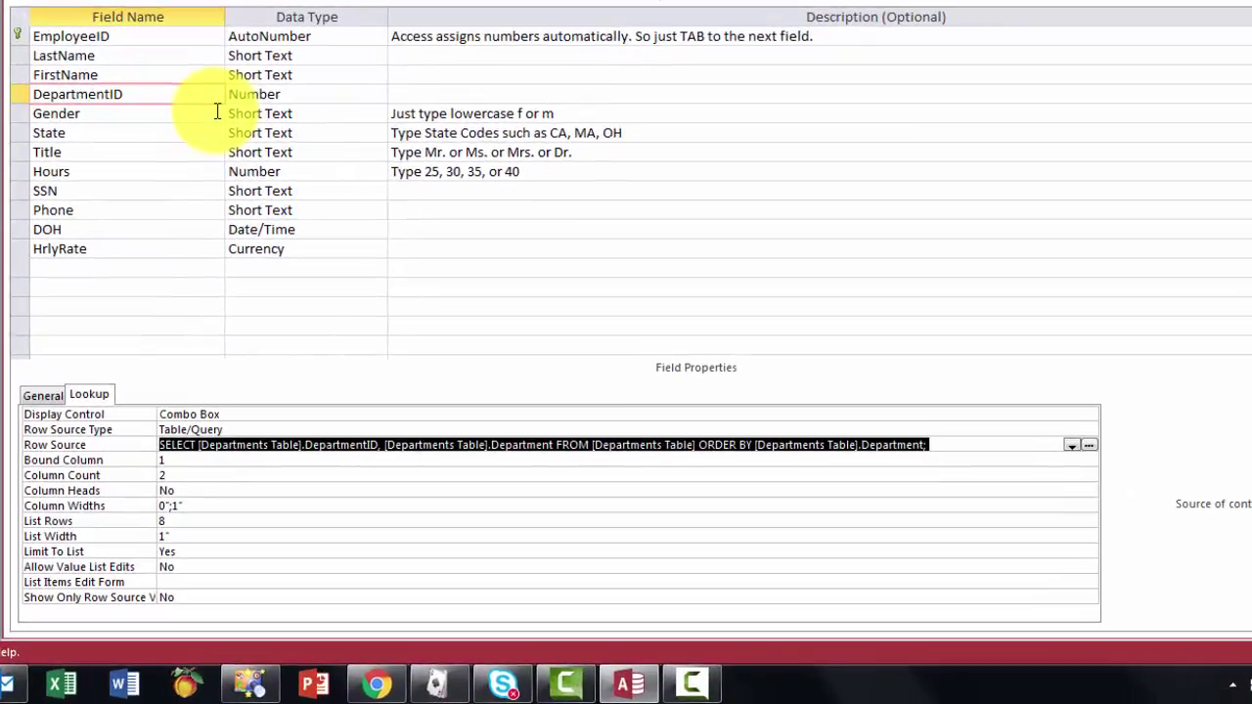
Review EmployeeID's AutoNumber type, Field Size, New Values and Indexed settings.
{"action": "left_click", "coordinate": [122, 37]}
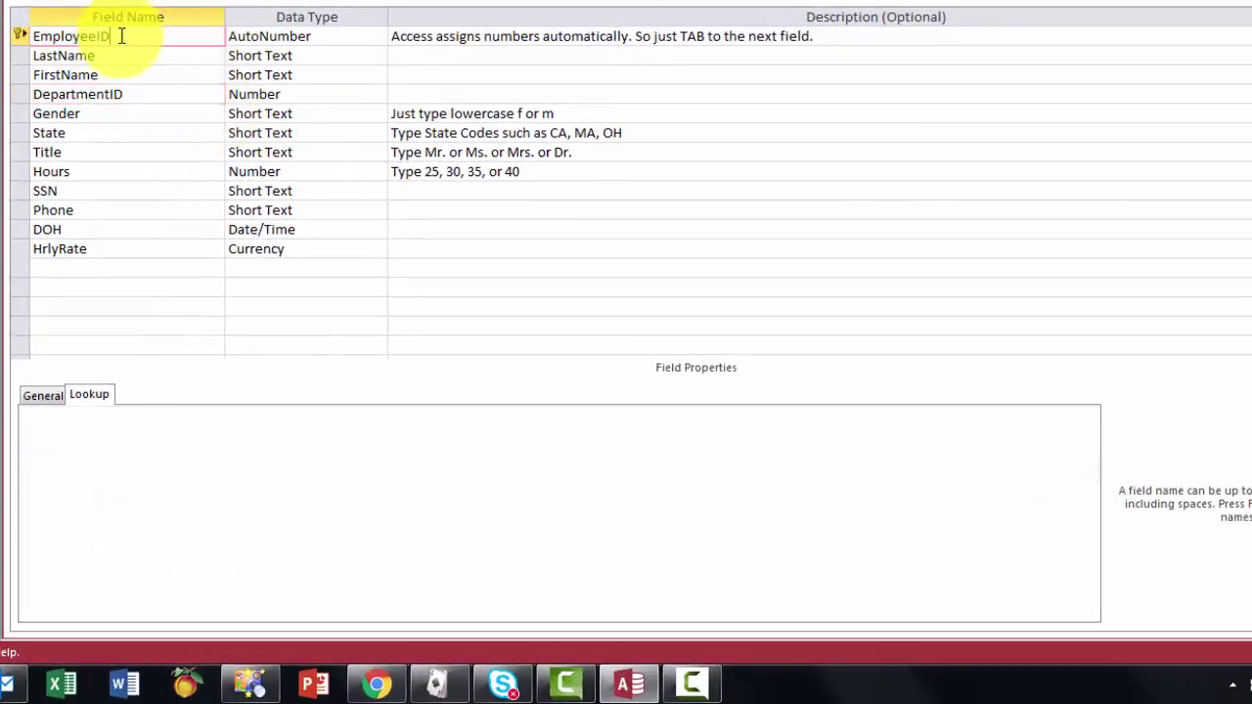
{"action": "left_click", "coordinate": [315, 41]}
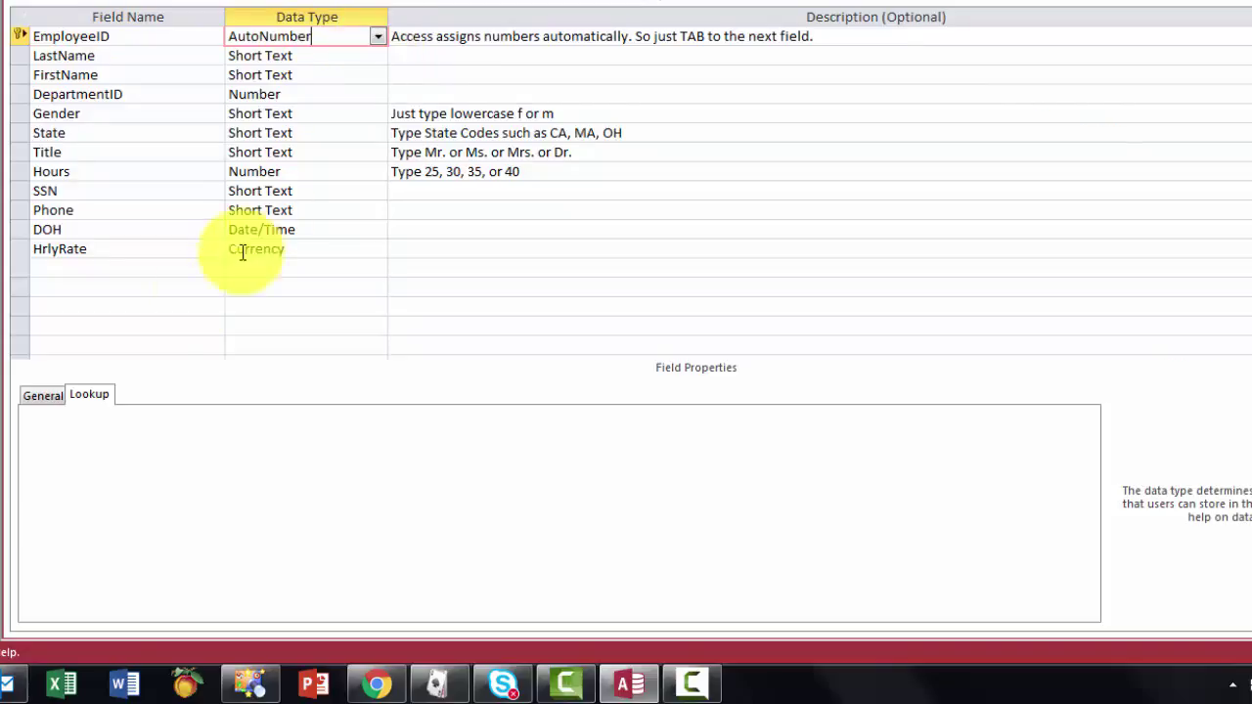
{"action": "left_click", "coordinate": [45, 396]}
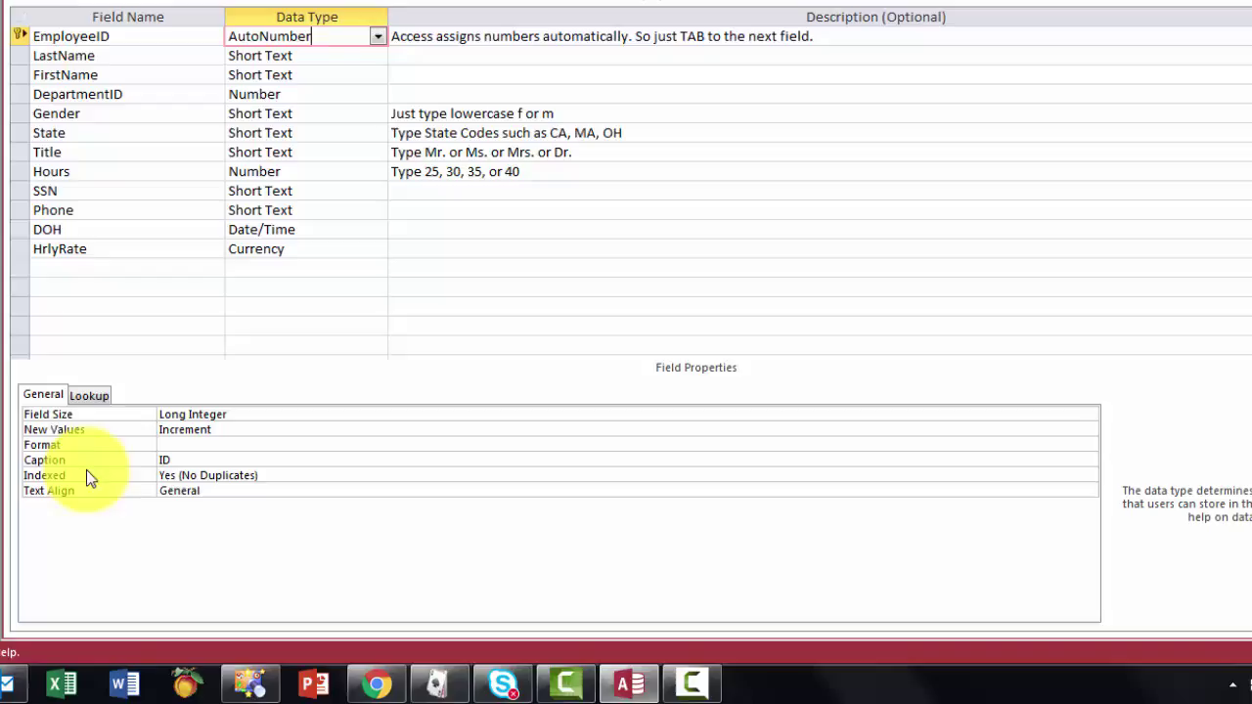
{"action": "left_click", "coordinate": [240, 415]}
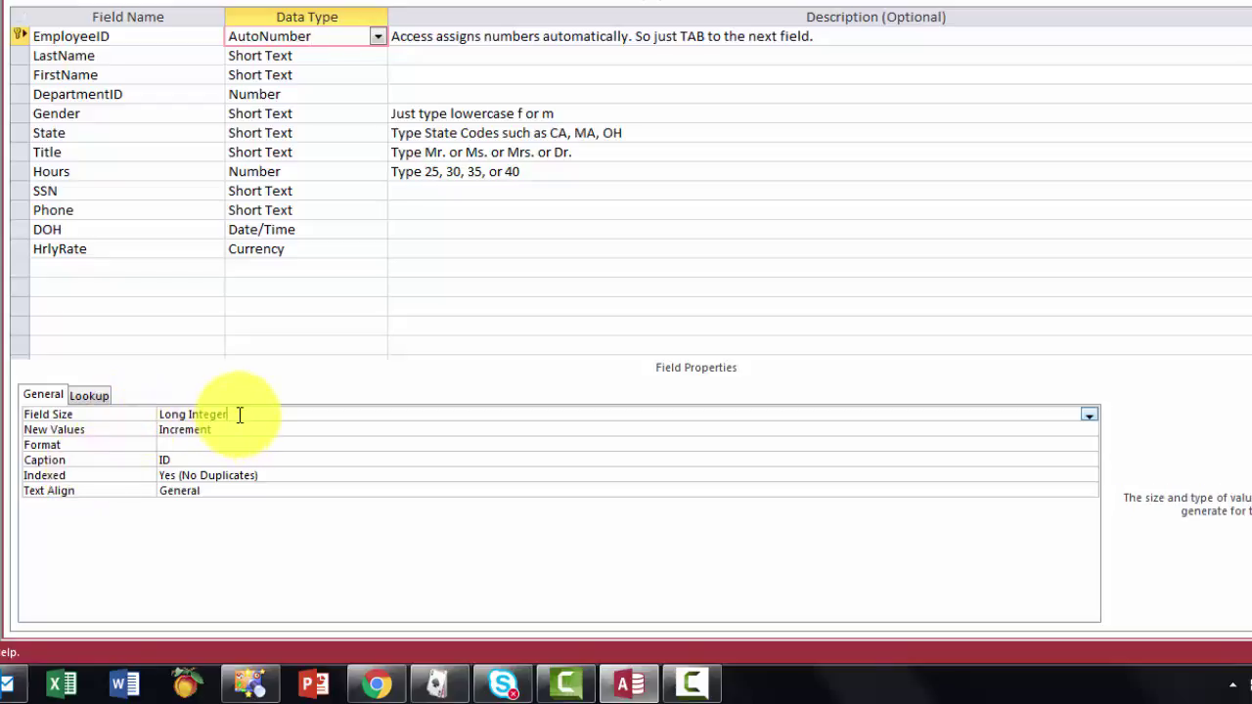
{"action": "left_click", "coordinate": [229, 429]}
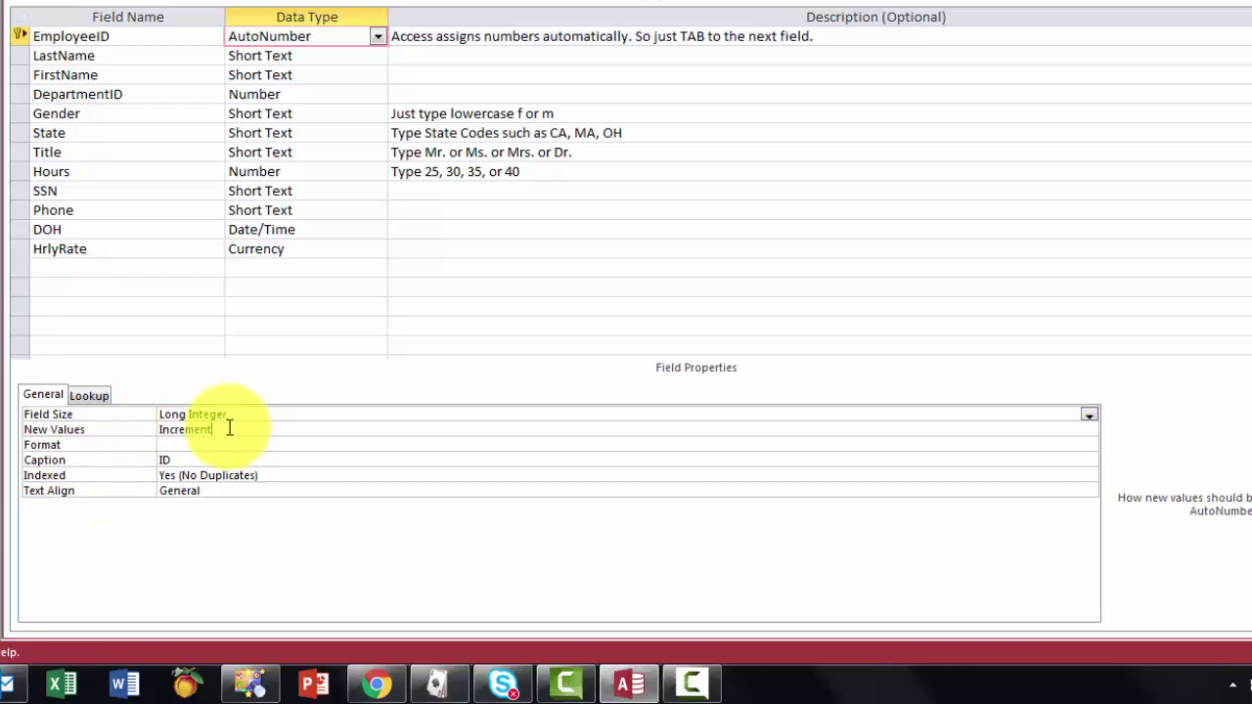
{"action": "left_click", "coordinate": [251, 476]}
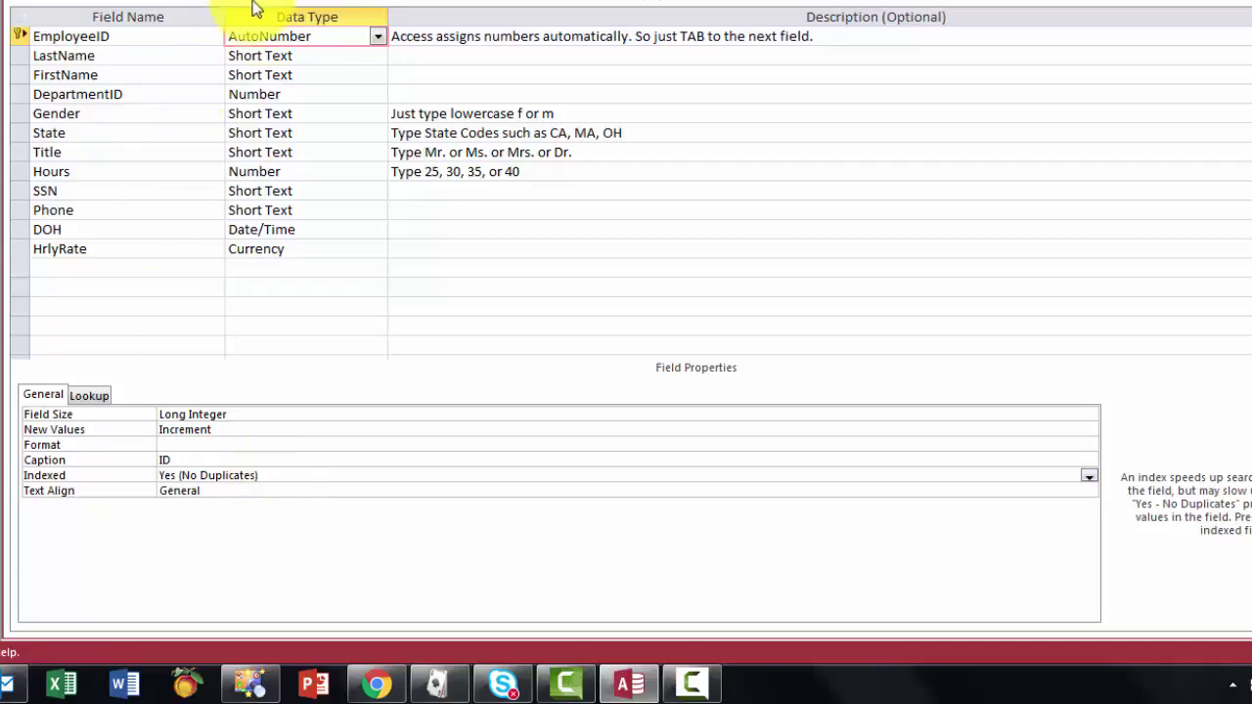
Check that LastName and FirstName are Short Text fields of size 25.
{"action": "left_click", "coordinate": [300, 59]}
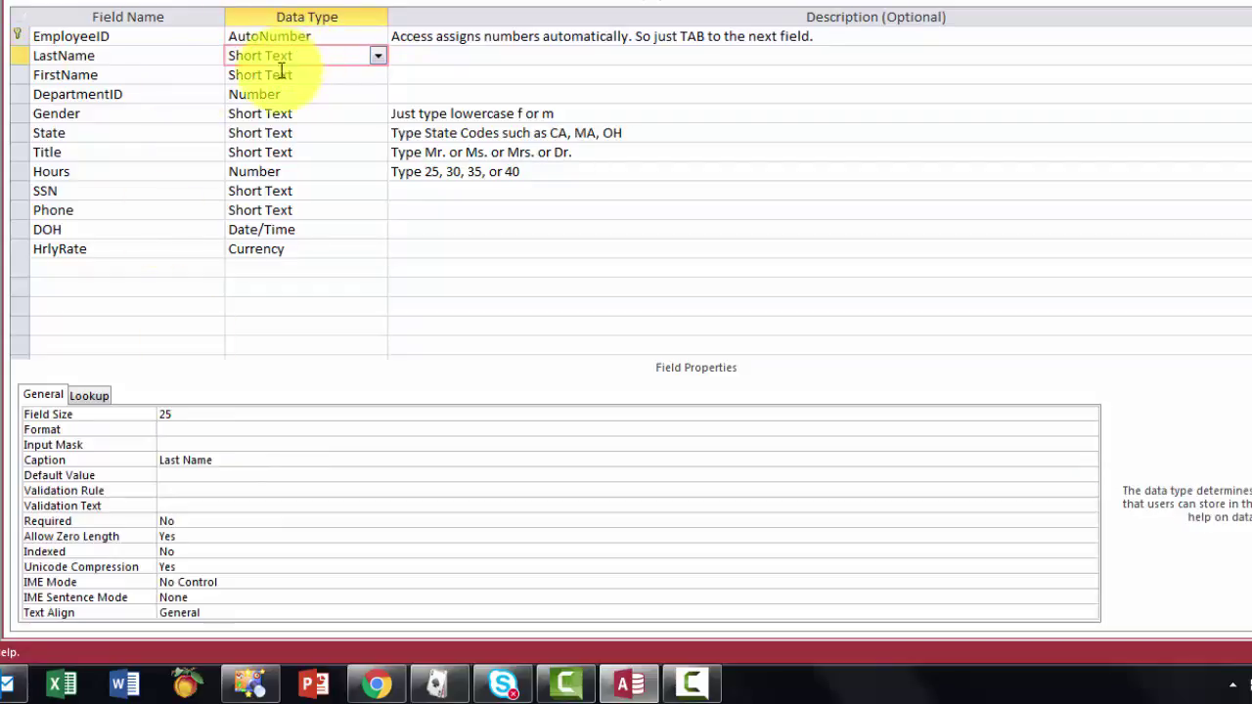
{"action": "left_click", "coordinate": [378, 59]}
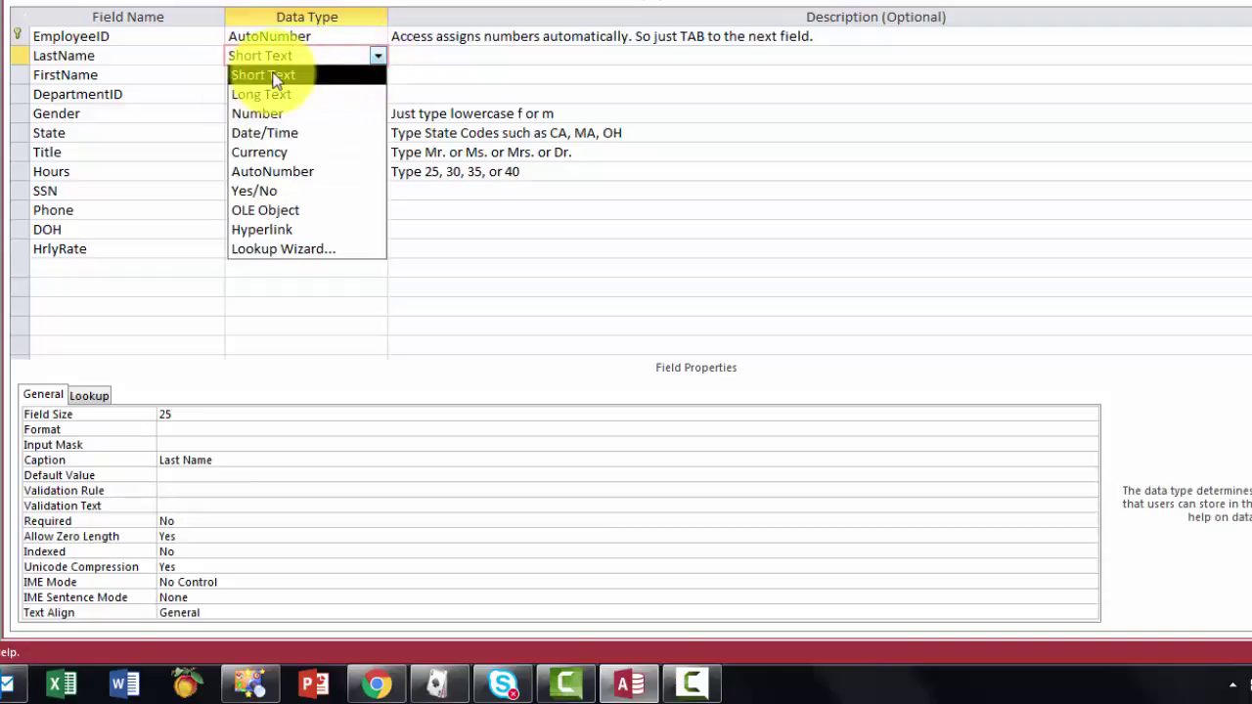
{"action": "left_click", "coordinate": [240, 75]}
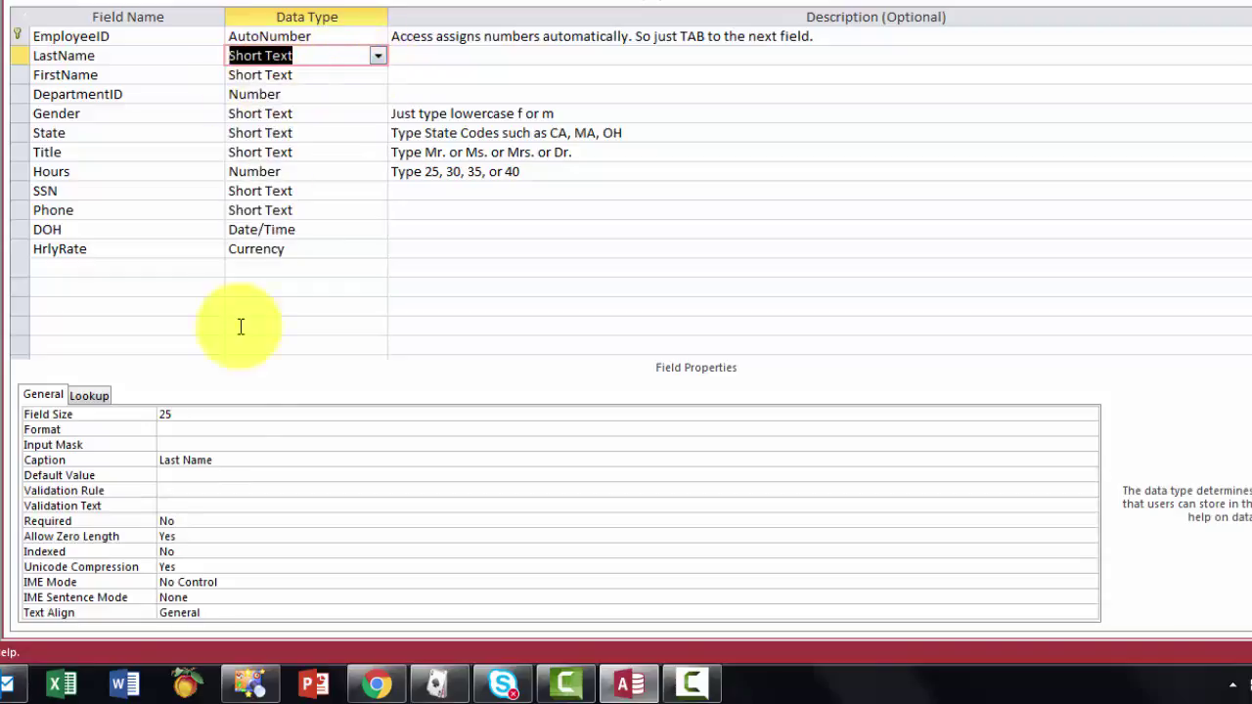
{"action": "left_click", "coordinate": [178, 416]}
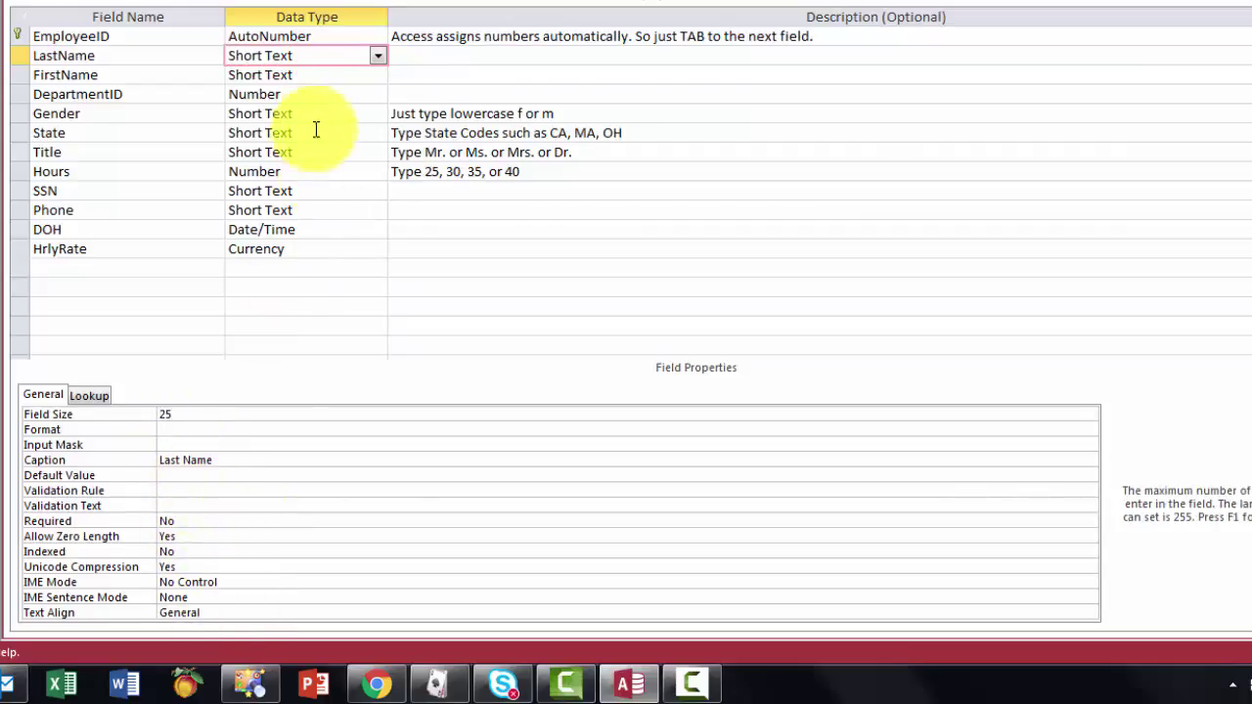
{"action": "left_click", "coordinate": [301, 78]}
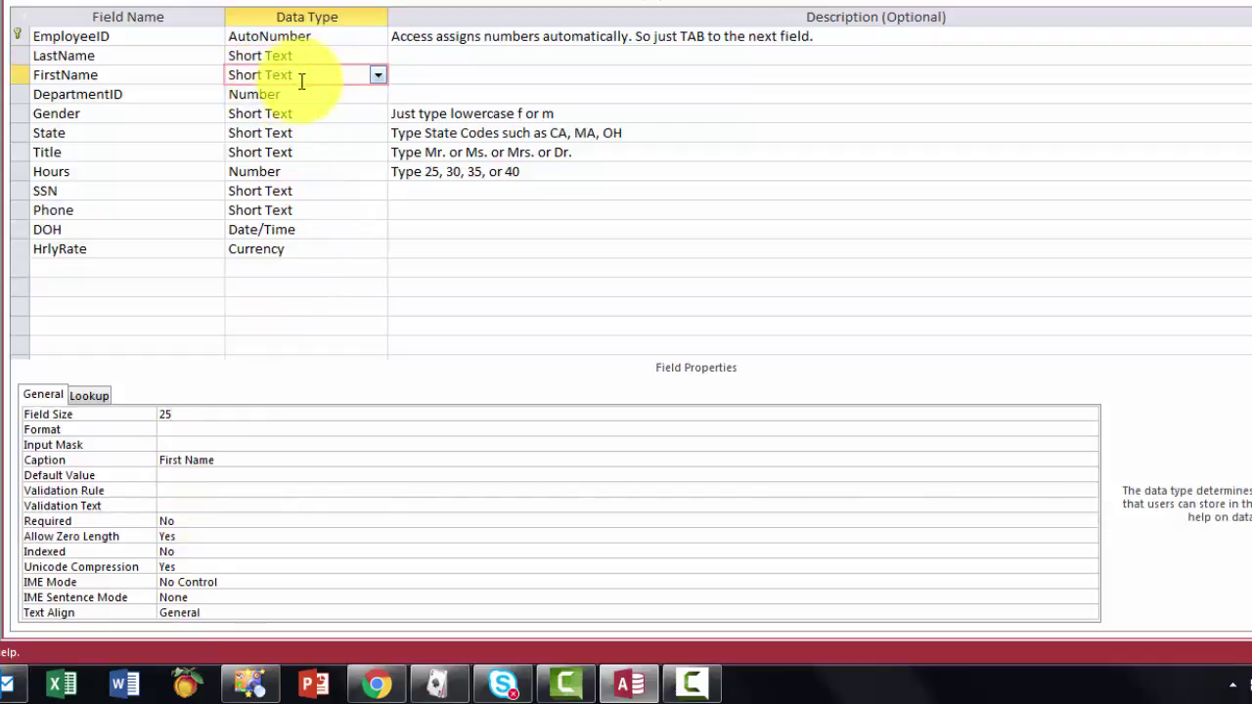
{"action": "double_click", "coordinate": [177, 414]}
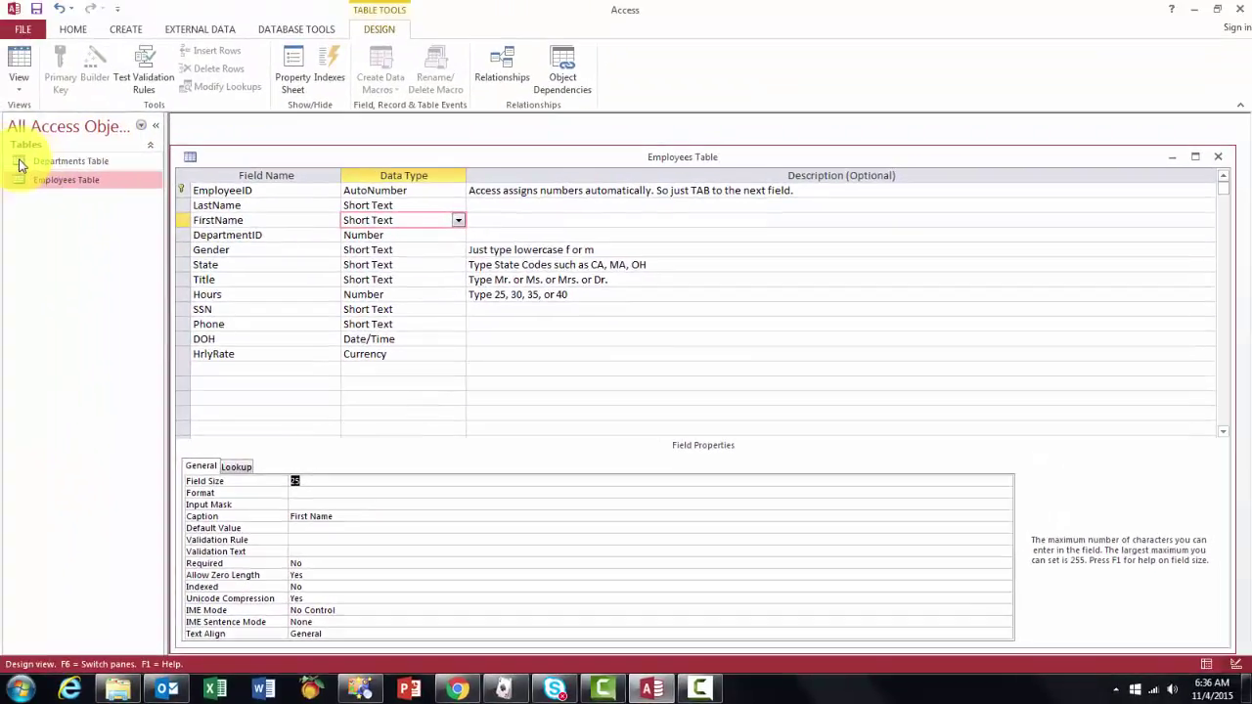
{"action": "left_click_drag", "start_coordinate": [20, 165], "coordinate": [63, 178]}
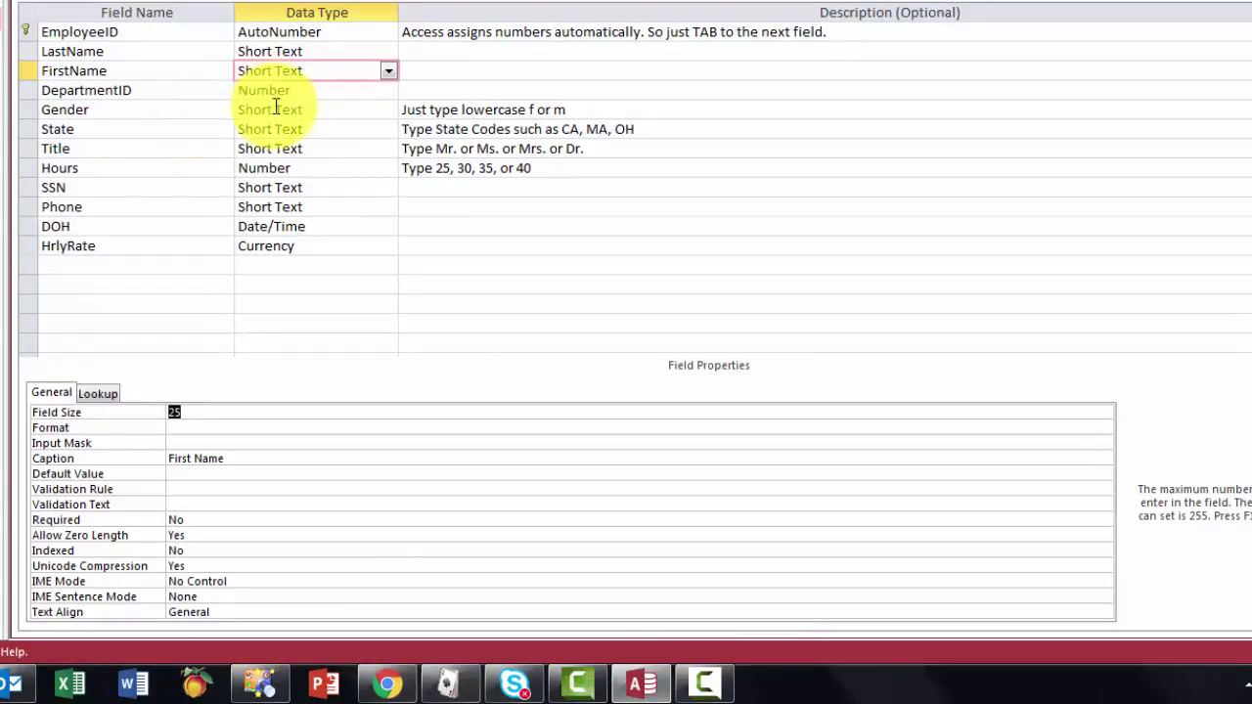
Confirm DepartmentID is a Number field, Long Integer, indexed with duplicates allowed.
{"action": "left_click", "coordinate": [305, 91]}
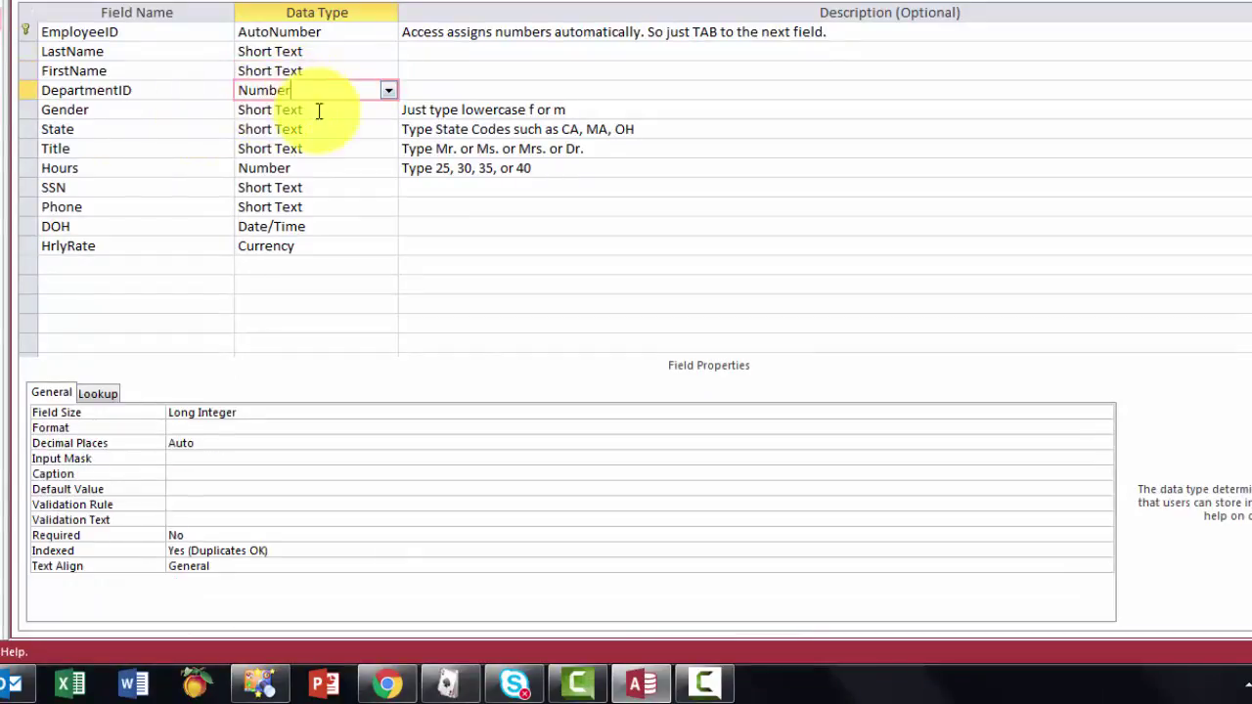
{"action": "left_click", "coordinate": [389, 91]}
{"action": "left_click", "coordinate": [270, 152]}
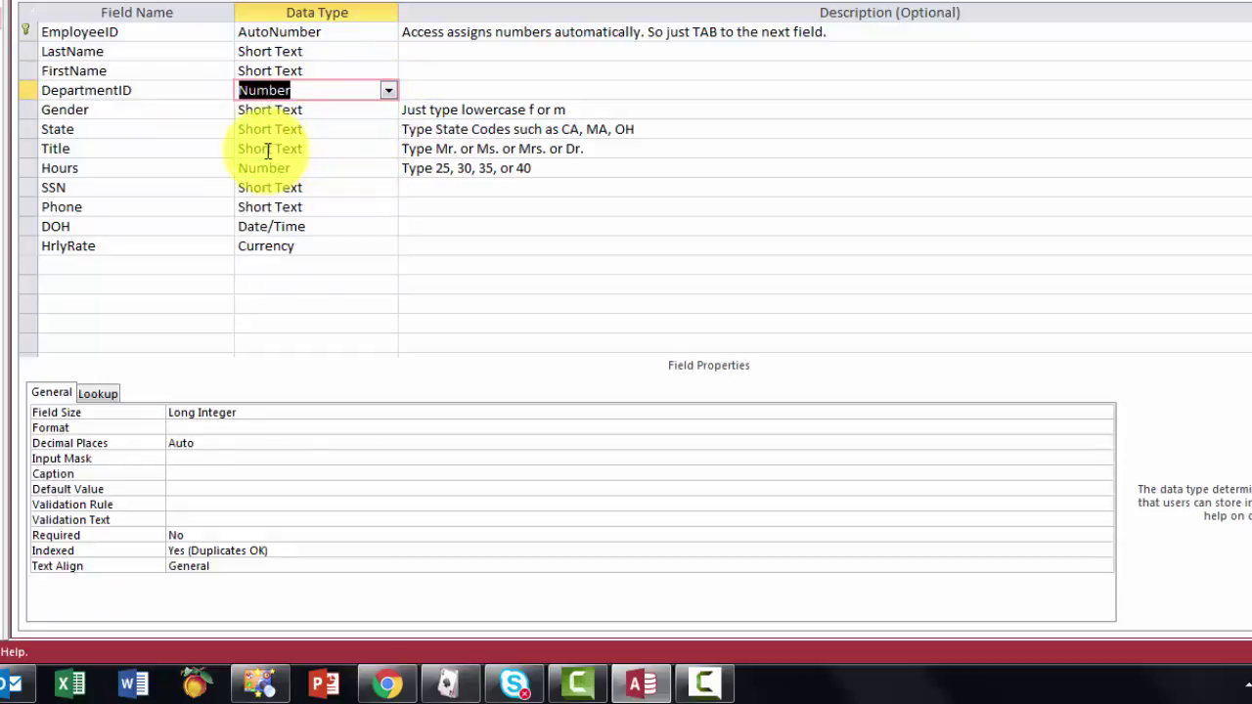
{"action": "left_click", "coordinate": [252, 415]}
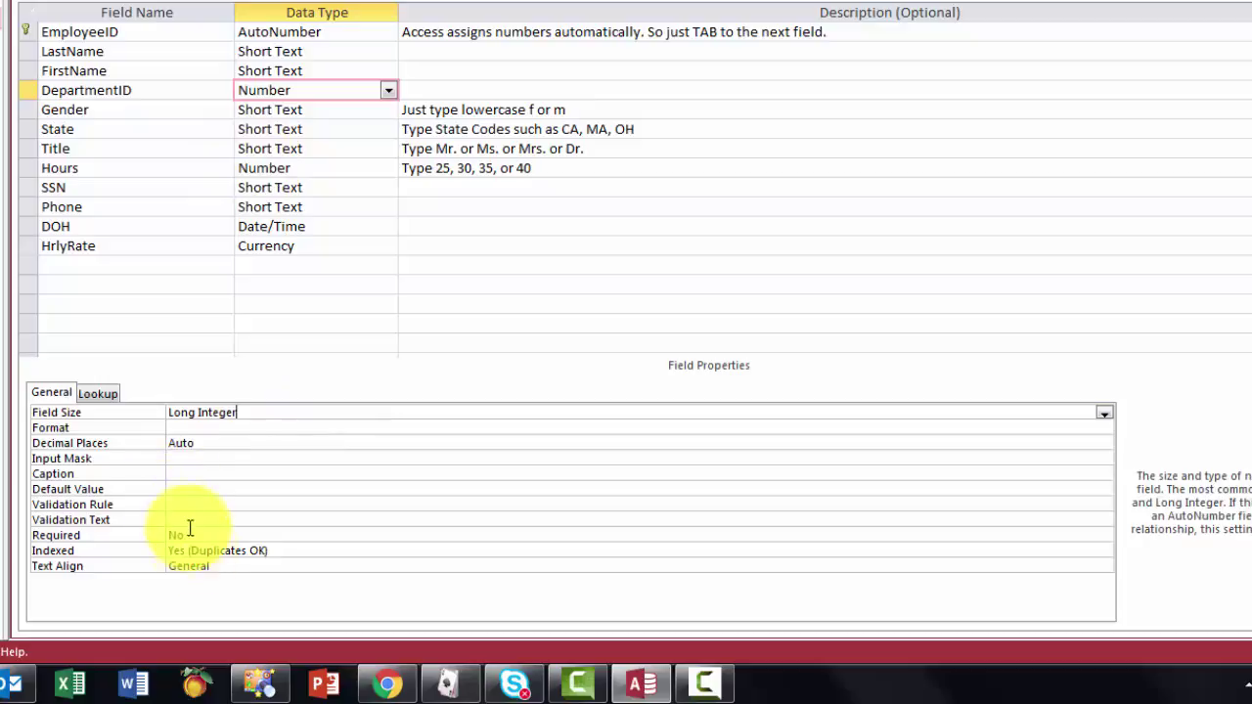
{"action": "left_click", "coordinate": [287, 555]}
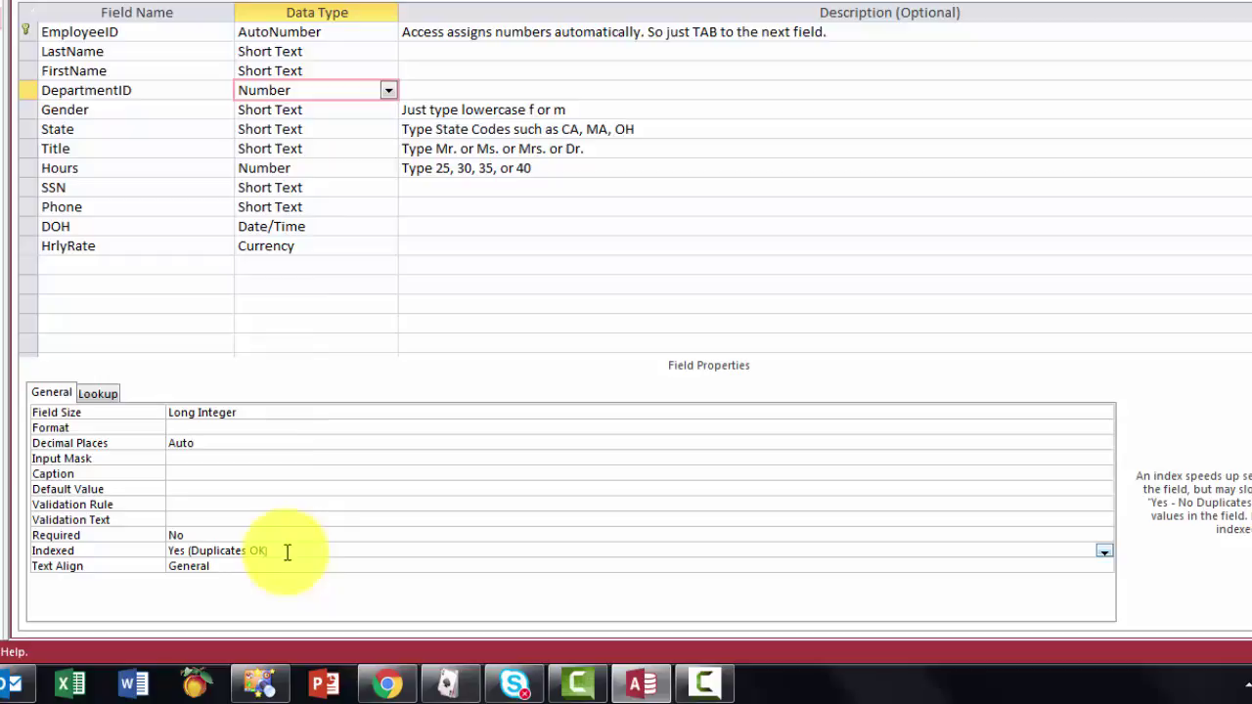
Check Gender's size 1 and > format, and enter >? as its input mask.
{"action": "left_click", "coordinate": [330, 111]}
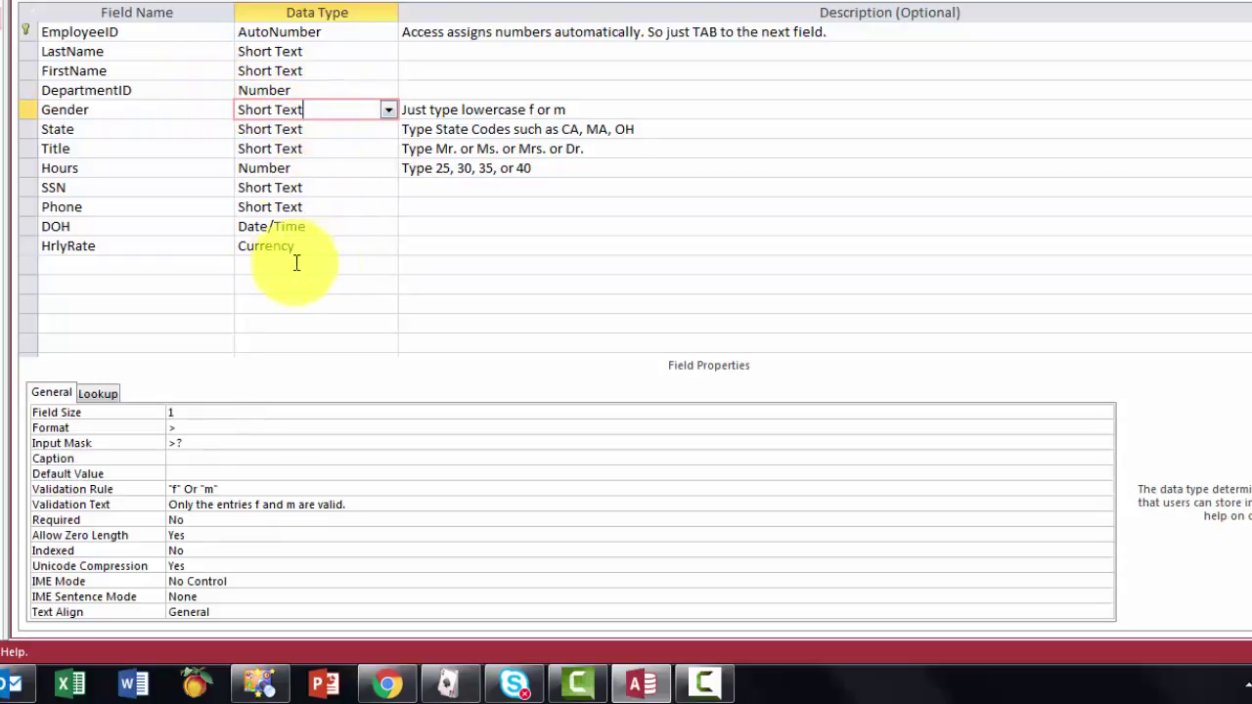
{"action": "left_click", "coordinate": [203, 418]}
{"action": "left_click", "coordinate": [193, 425]}
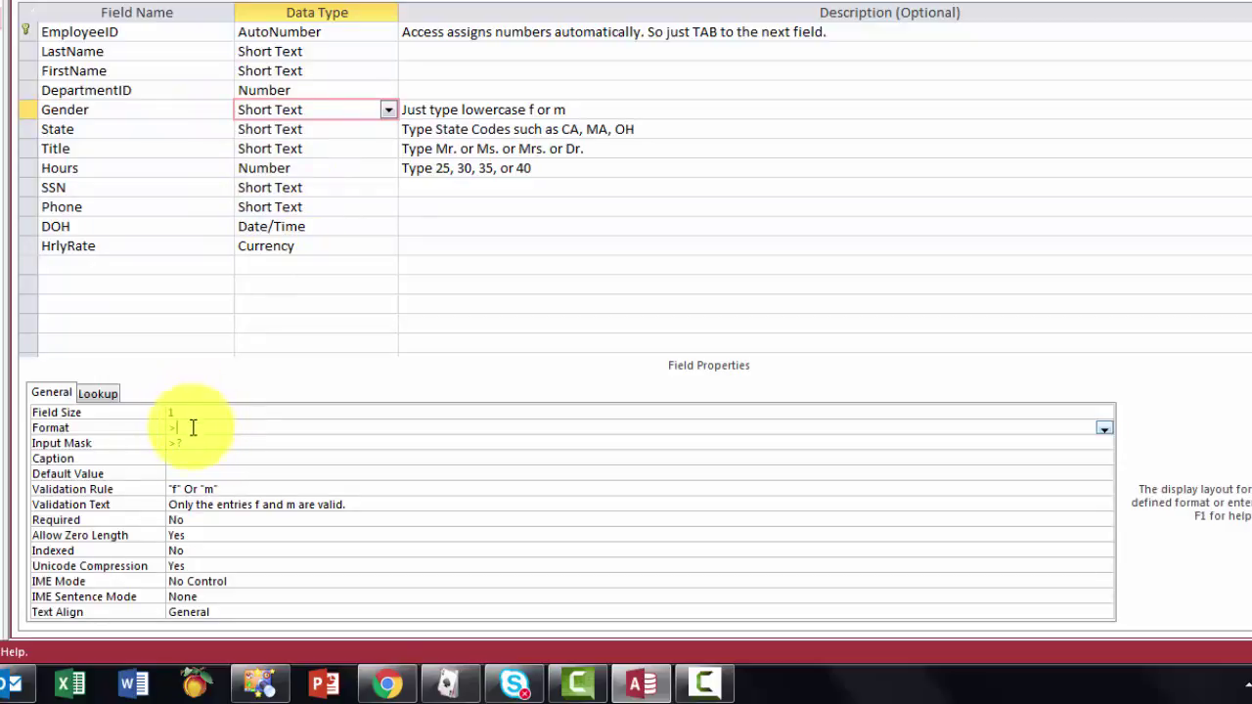
{"action": "left_click", "coordinate": [198, 442]}
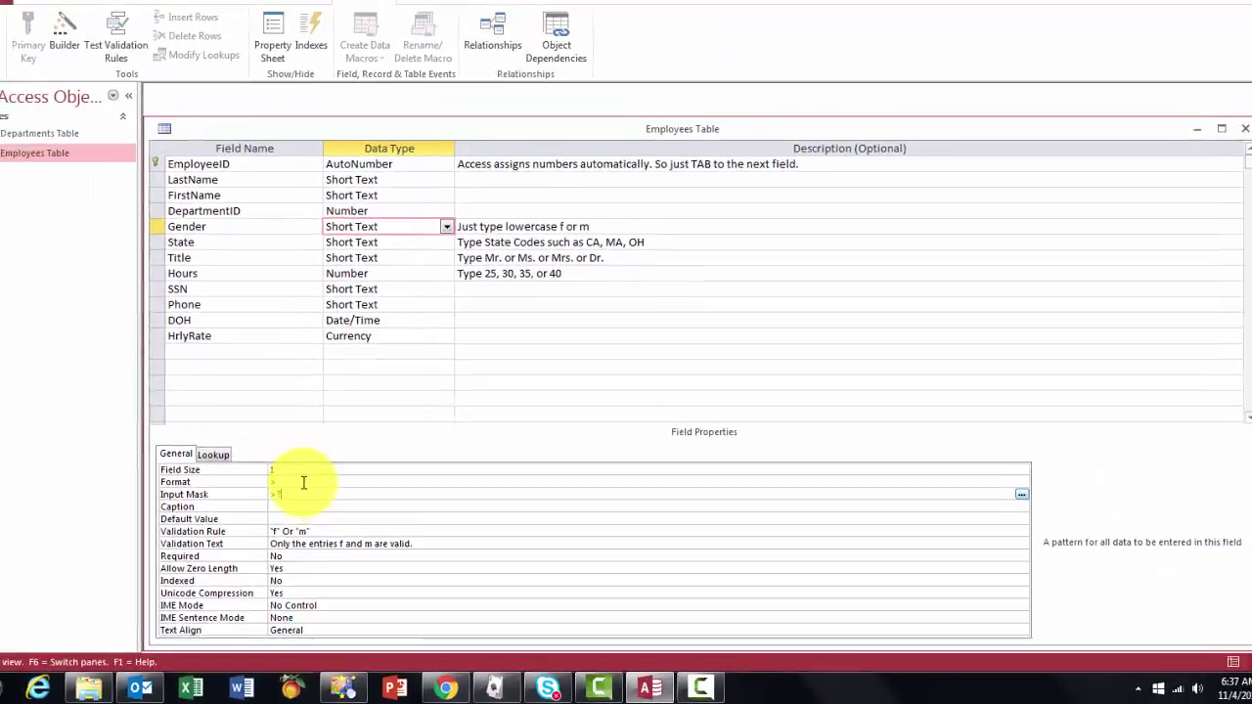
{"action": "left_click", "coordinate": [208, 428]}
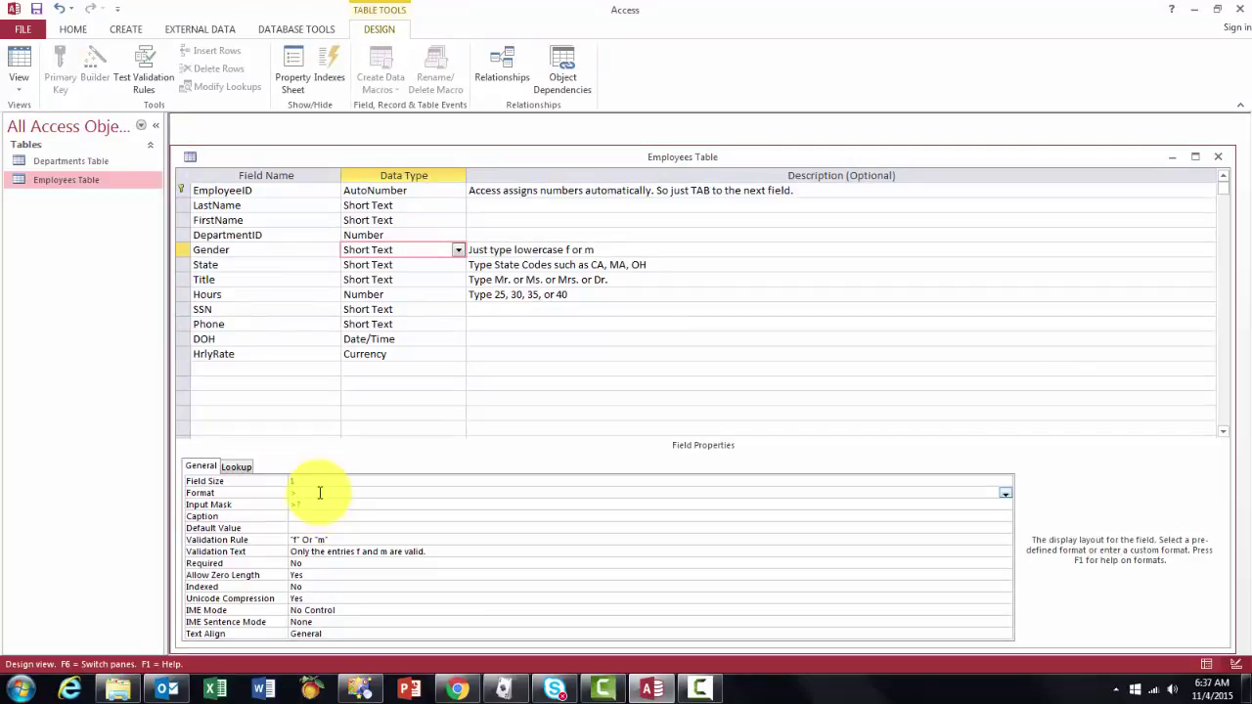
{"action": "left_click", "coordinate": [311, 504]}
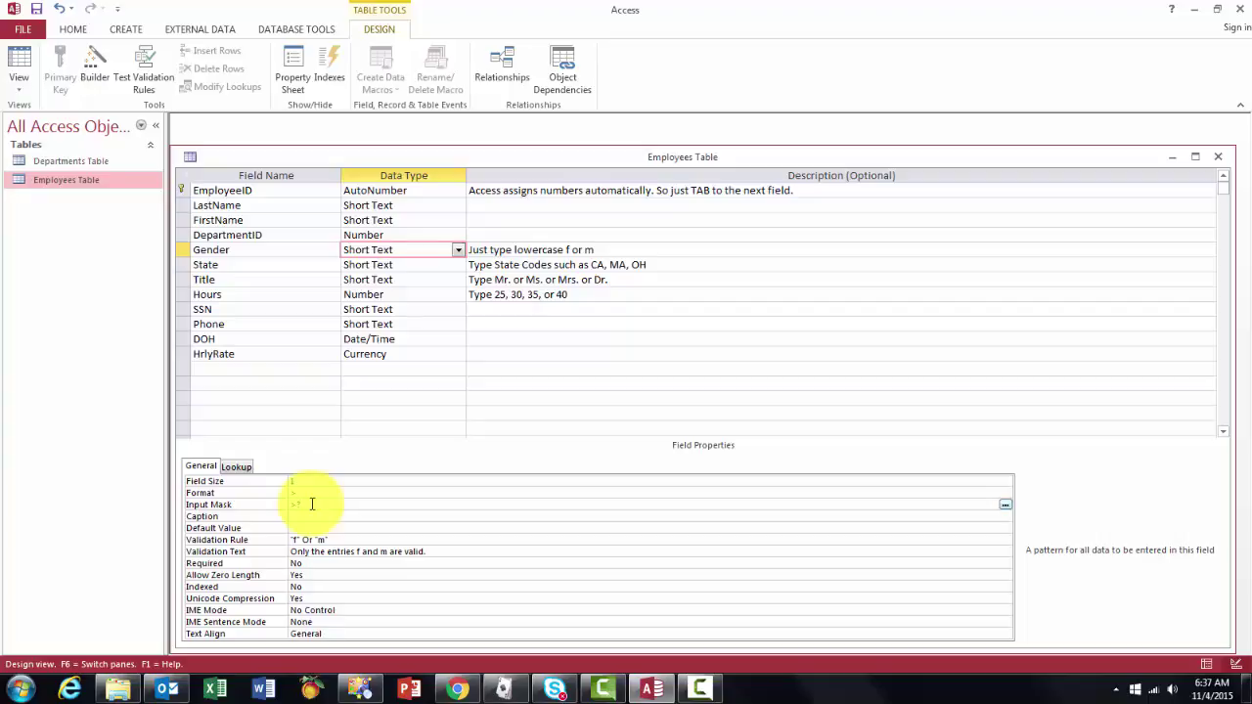
{"action": "type", "text": ">?"}
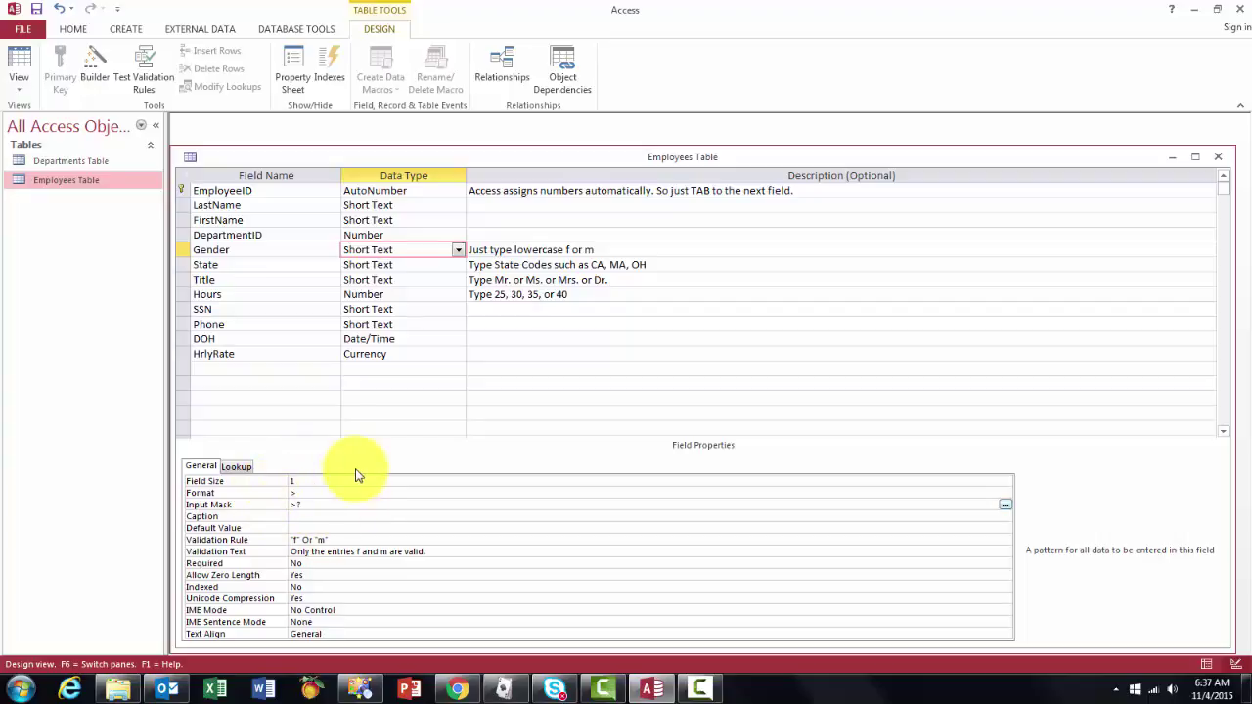
Search Access Help for input masks and open the input mask article.
{"action": "left_click", "coordinate": [1171, 10]}
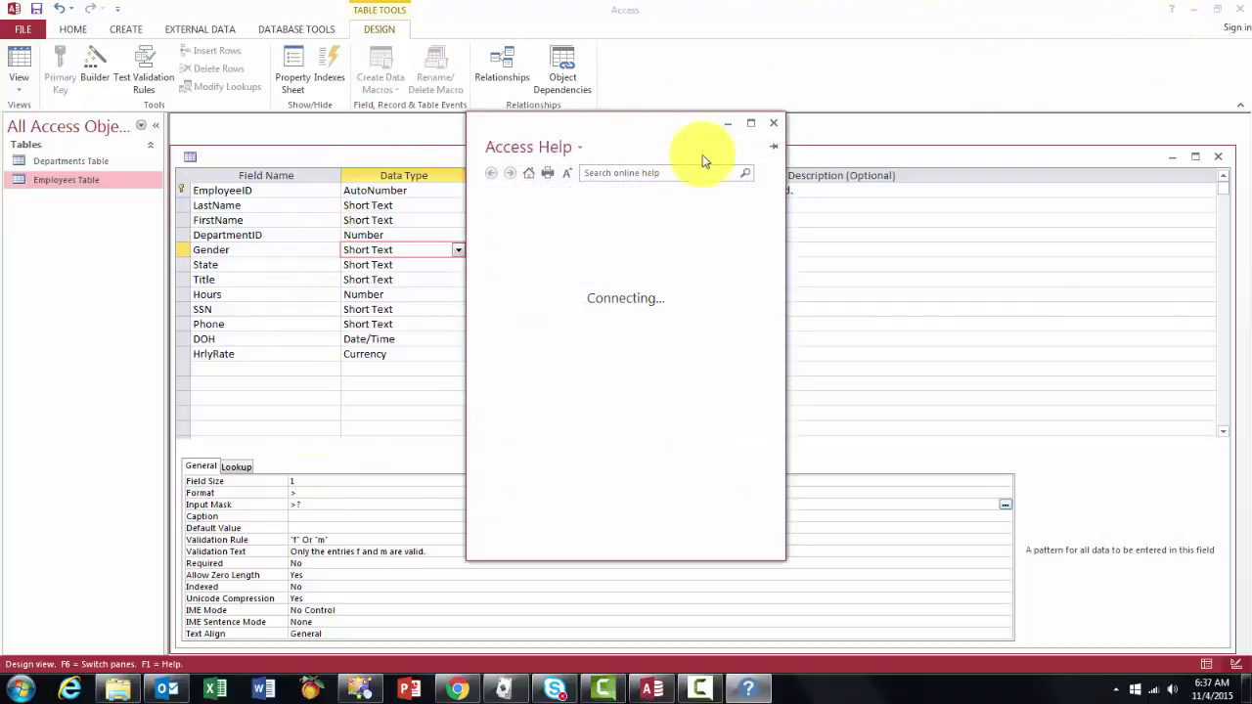
{"action": "left_click", "coordinate": [610, 173]}
{"action": "type", "text": "input mask"}
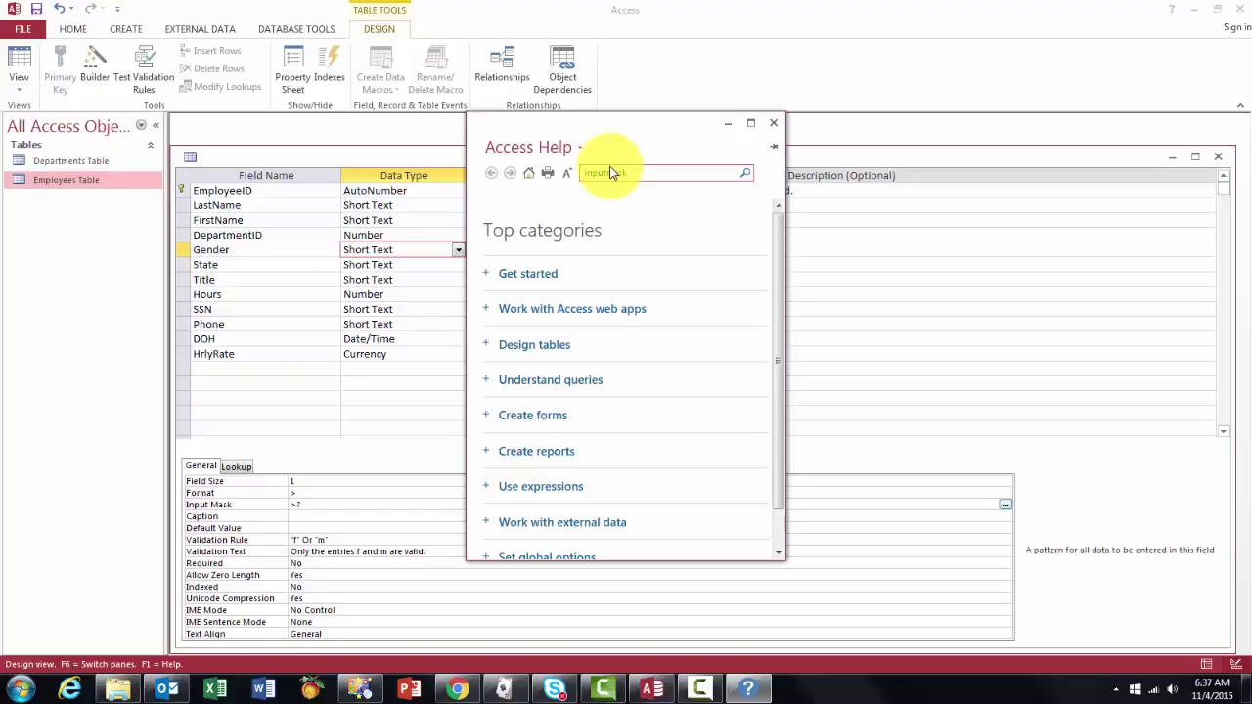
{"action": "key", "text": "Return"}
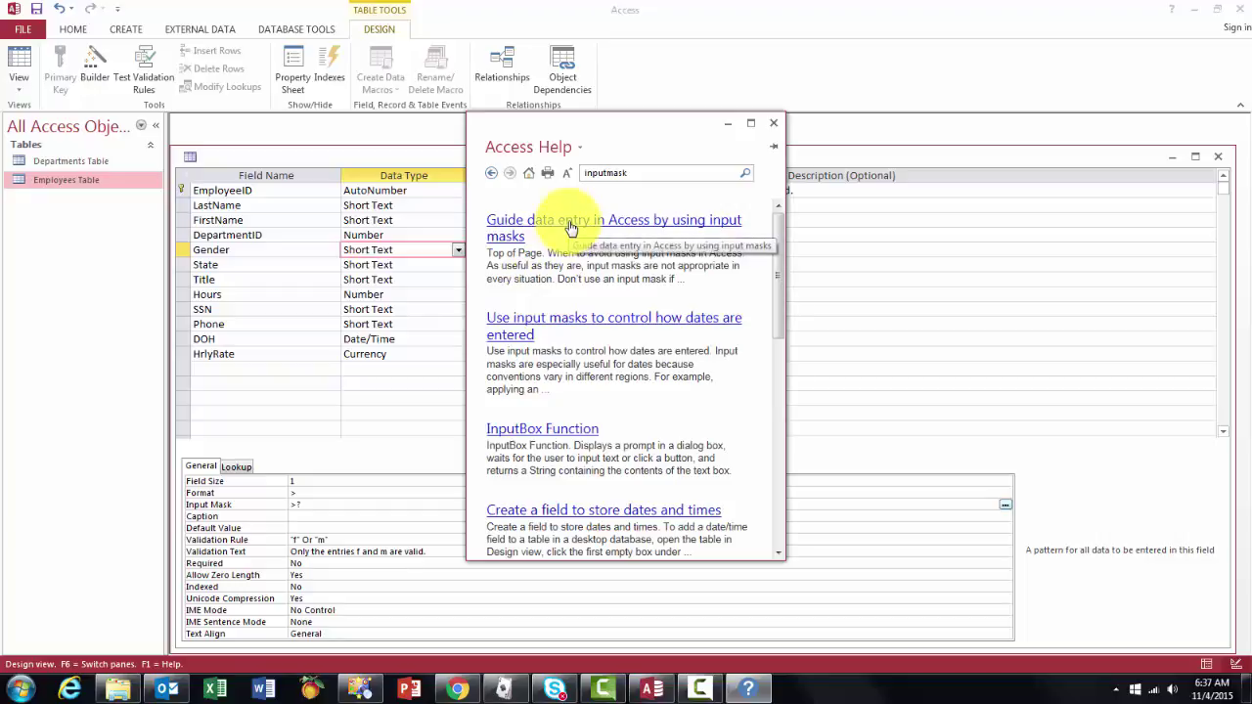
{"action": "left_click", "coordinate": [753, 125]}
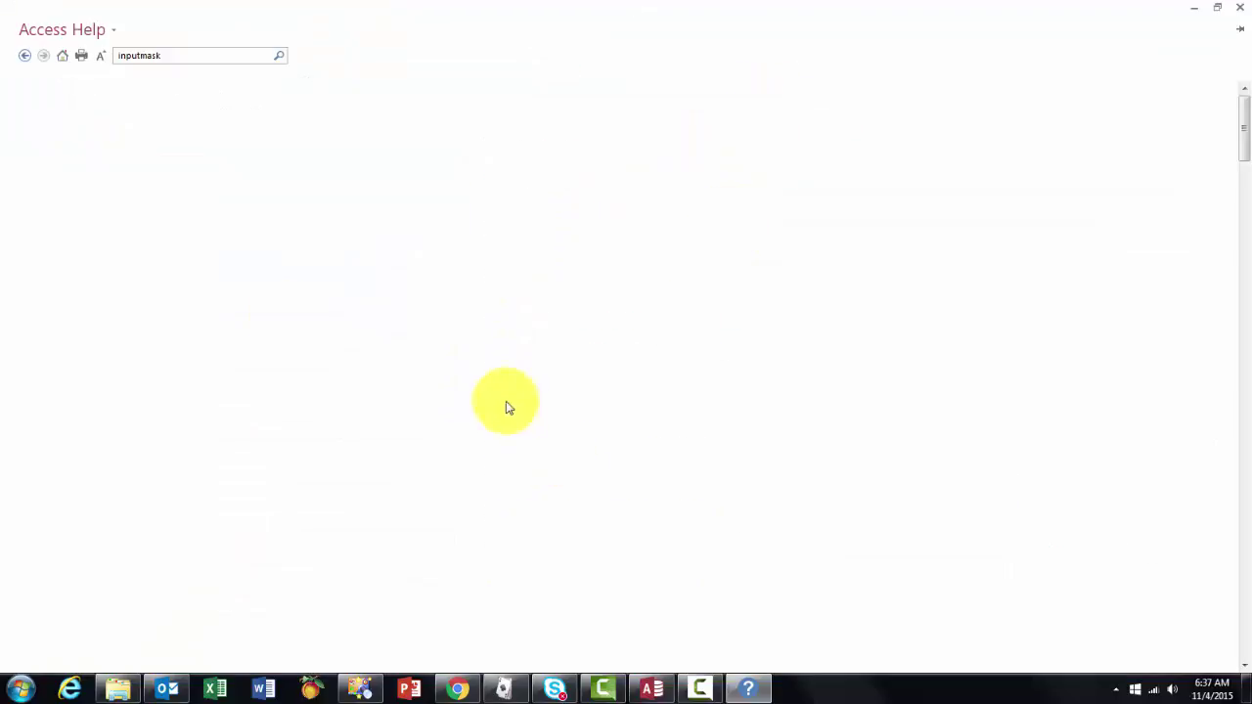
Read through the input mask character table, then close Help.
{"action": "scroll", "coordinate": [370, 385], "scroll_direction": "down", "scroll_amount": 10}
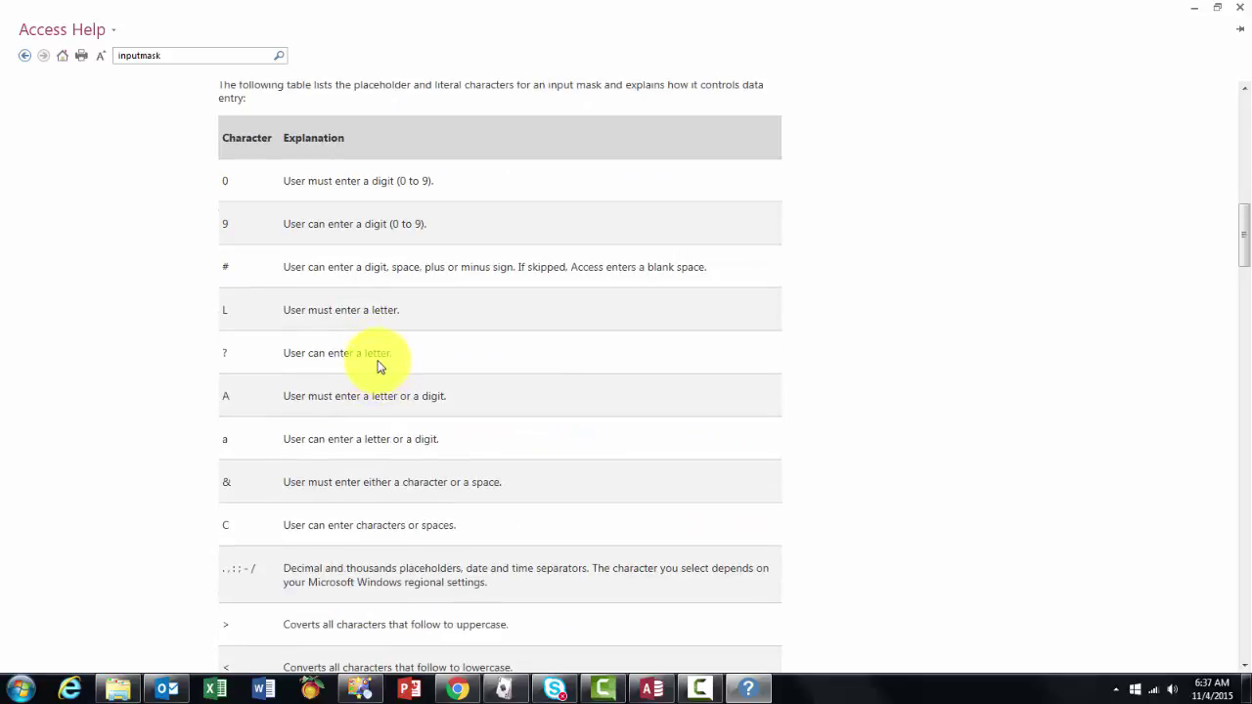
{"action": "scroll", "coordinate": [380, 366], "scroll_direction": "down", "scroll_amount": 2}
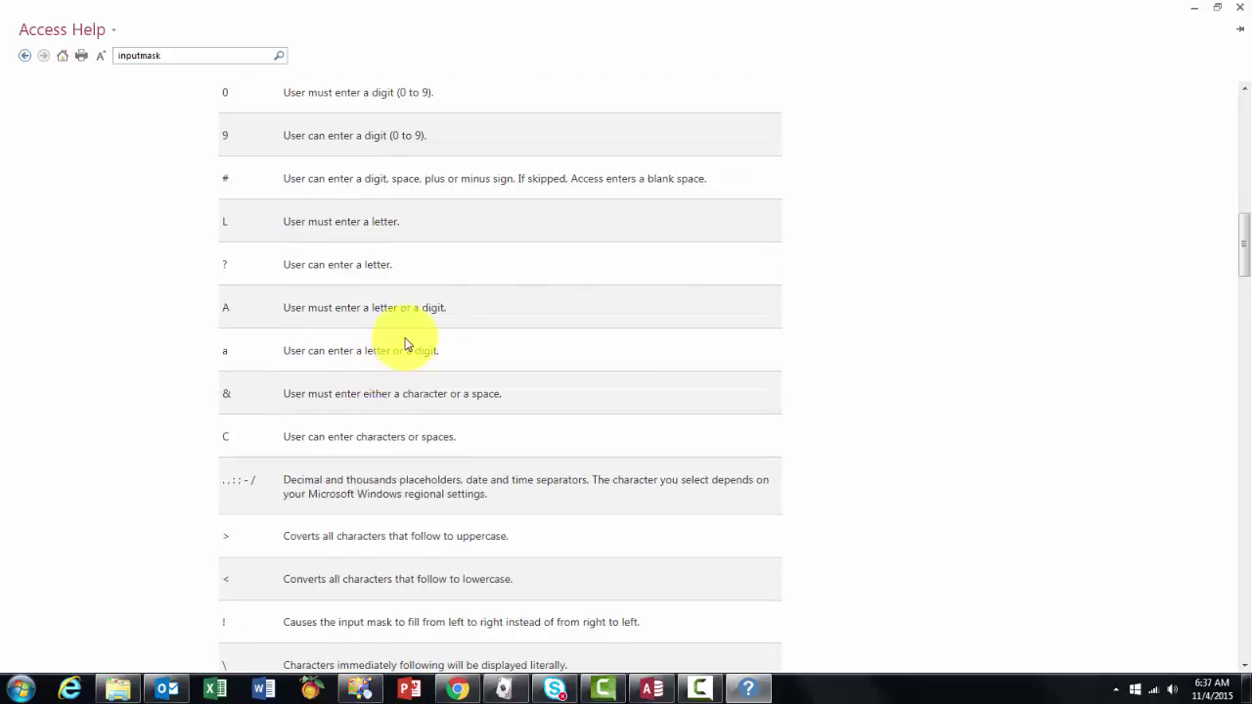
{"action": "scroll", "coordinate": [405, 341], "scroll_direction": "up", "scroll_amount": 2}
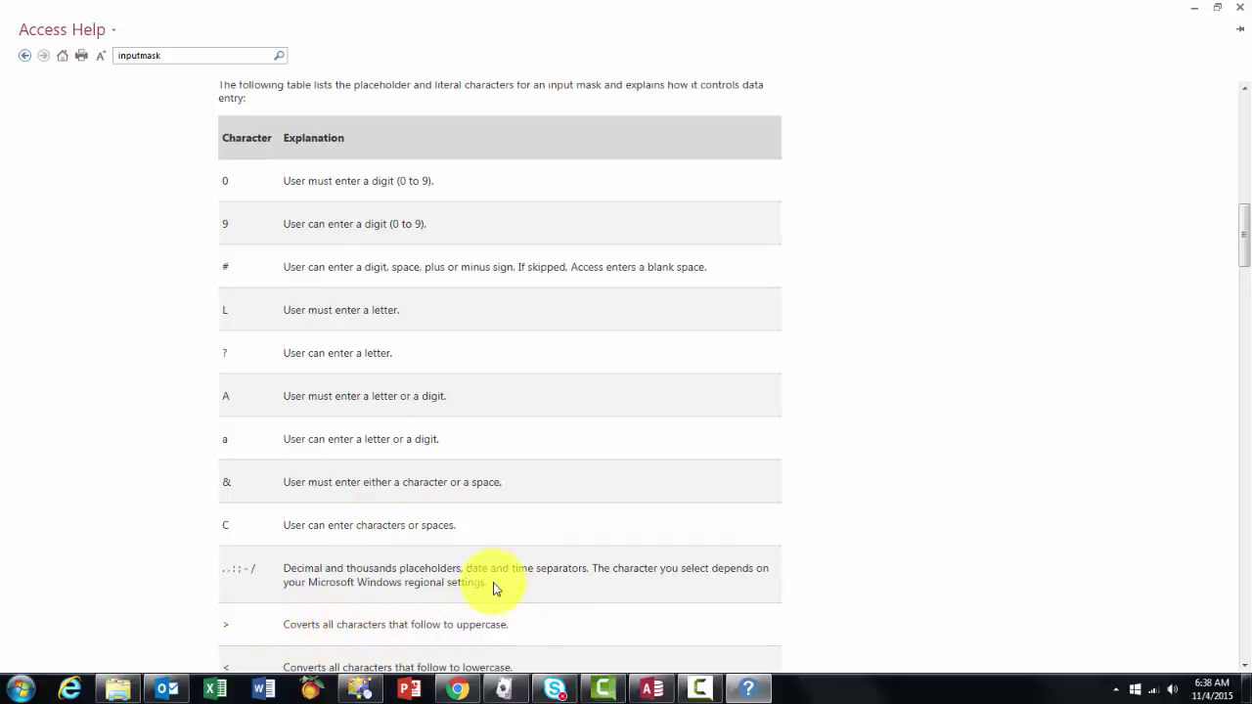
{"action": "left_click", "coordinate": [1243, 11]}
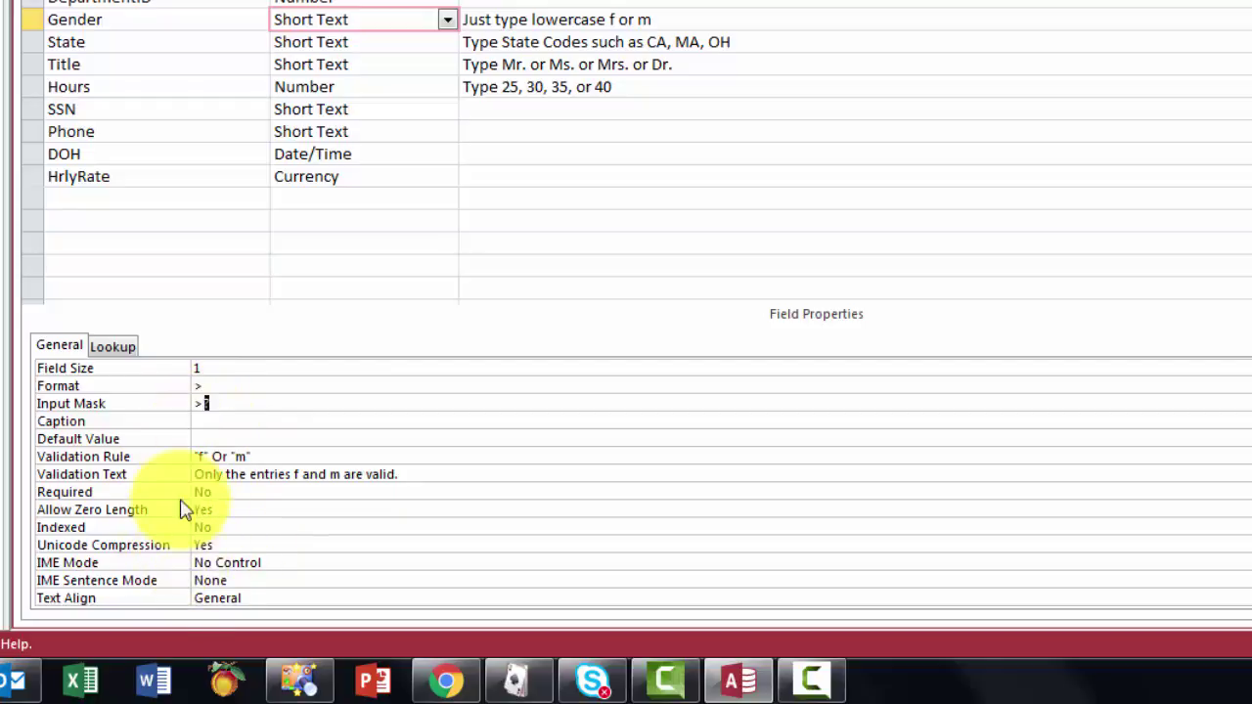
{"action": "left_click", "coordinate": [280, 456]}
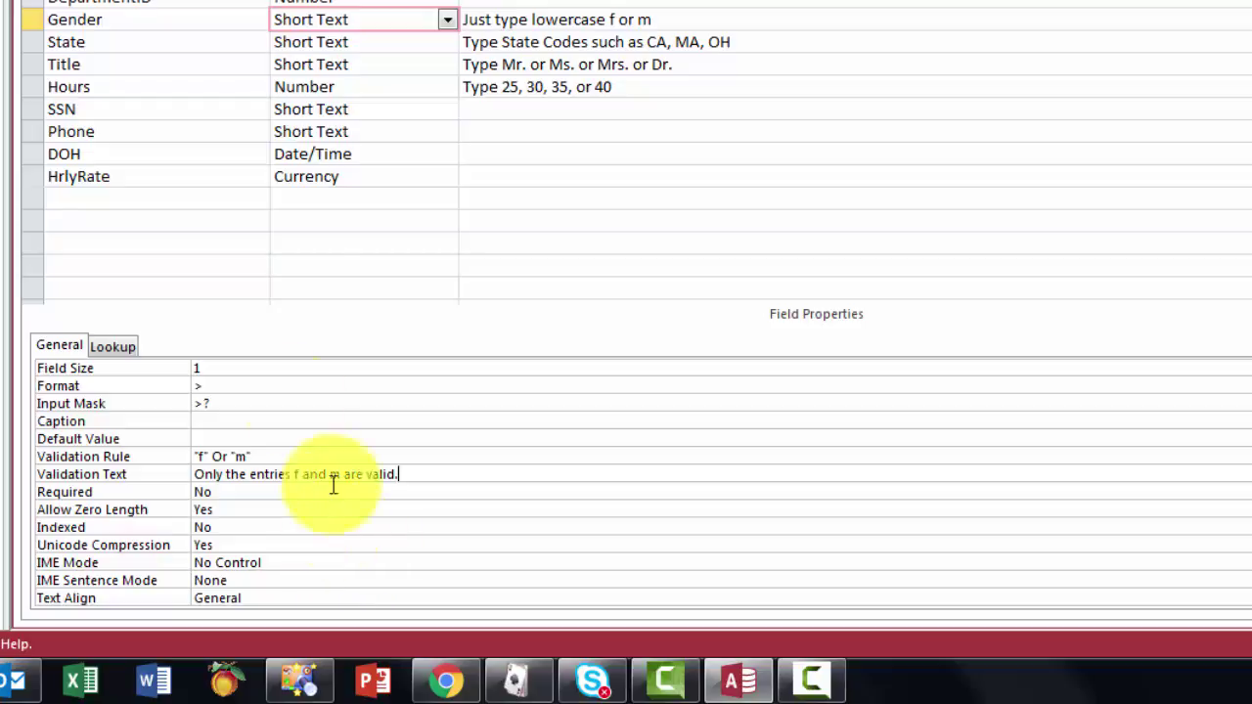
Check State's field size of 2, then display Title's size 4, &&&\. format and >L<L?? mask.
{"action": "left_click", "coordinate": [363, 41]}
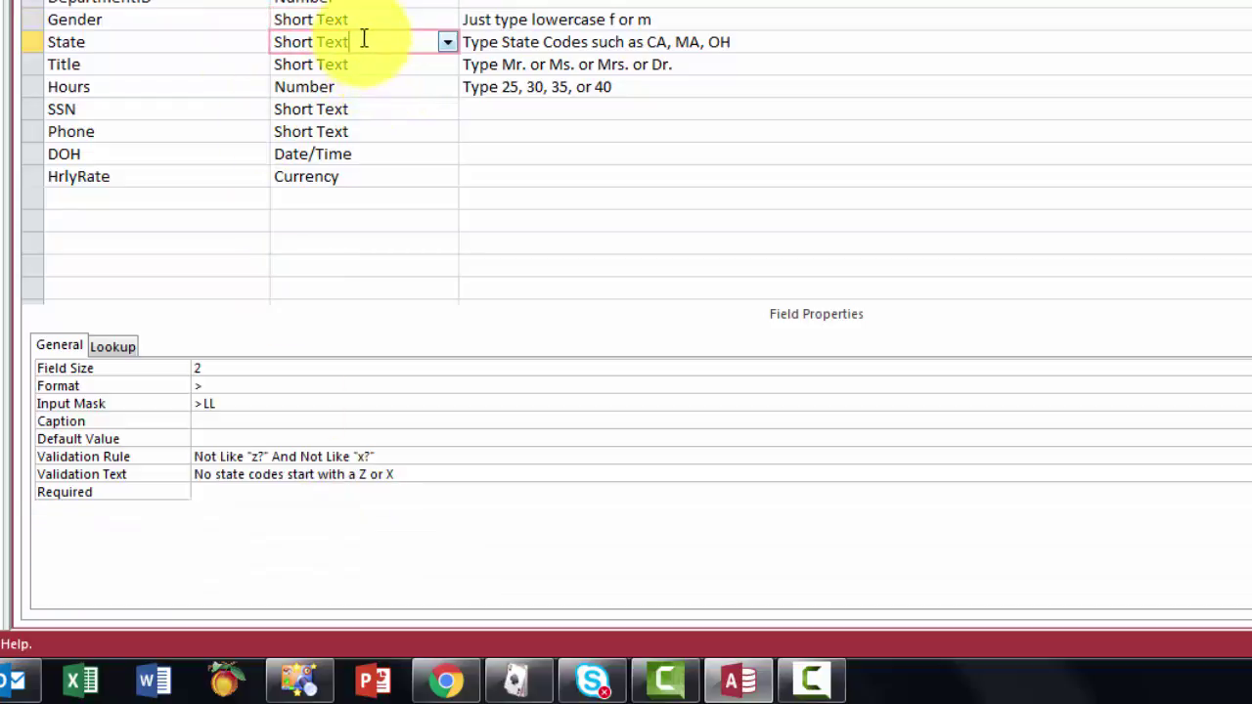
{"action": "left_click", "coordinate": [192, 369]}
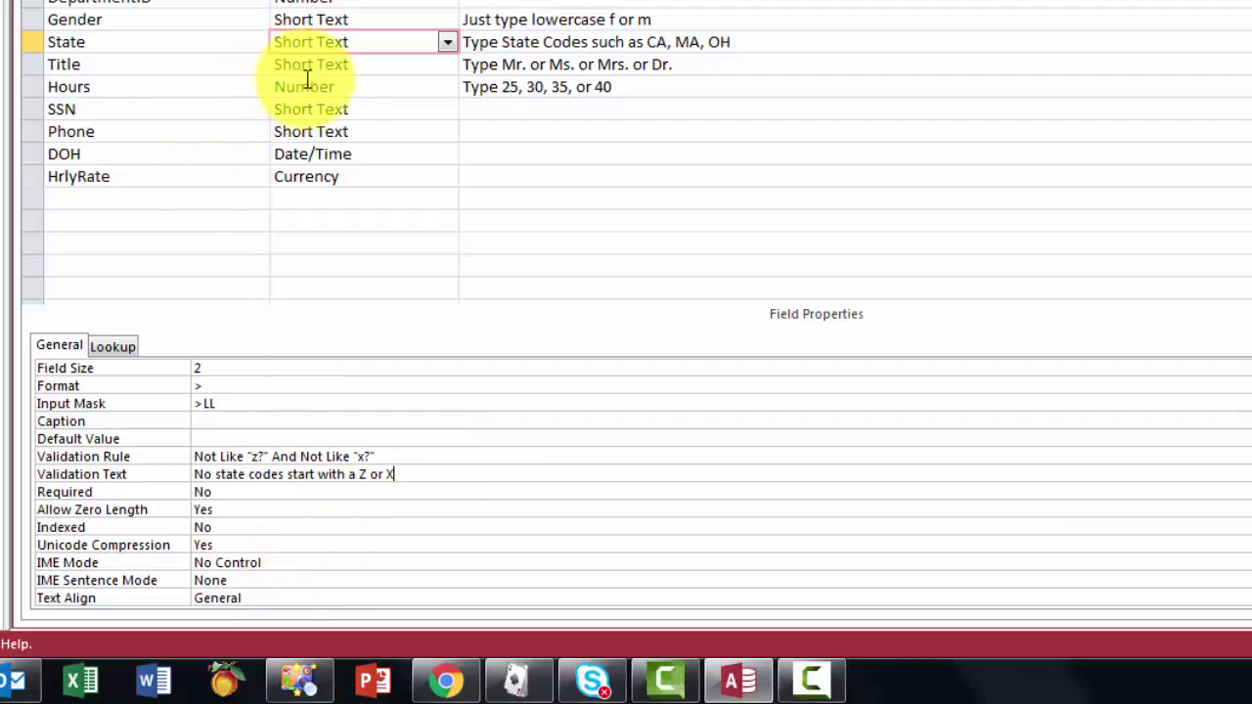
{"action": "left_click", "coordinate": [366, 65]}
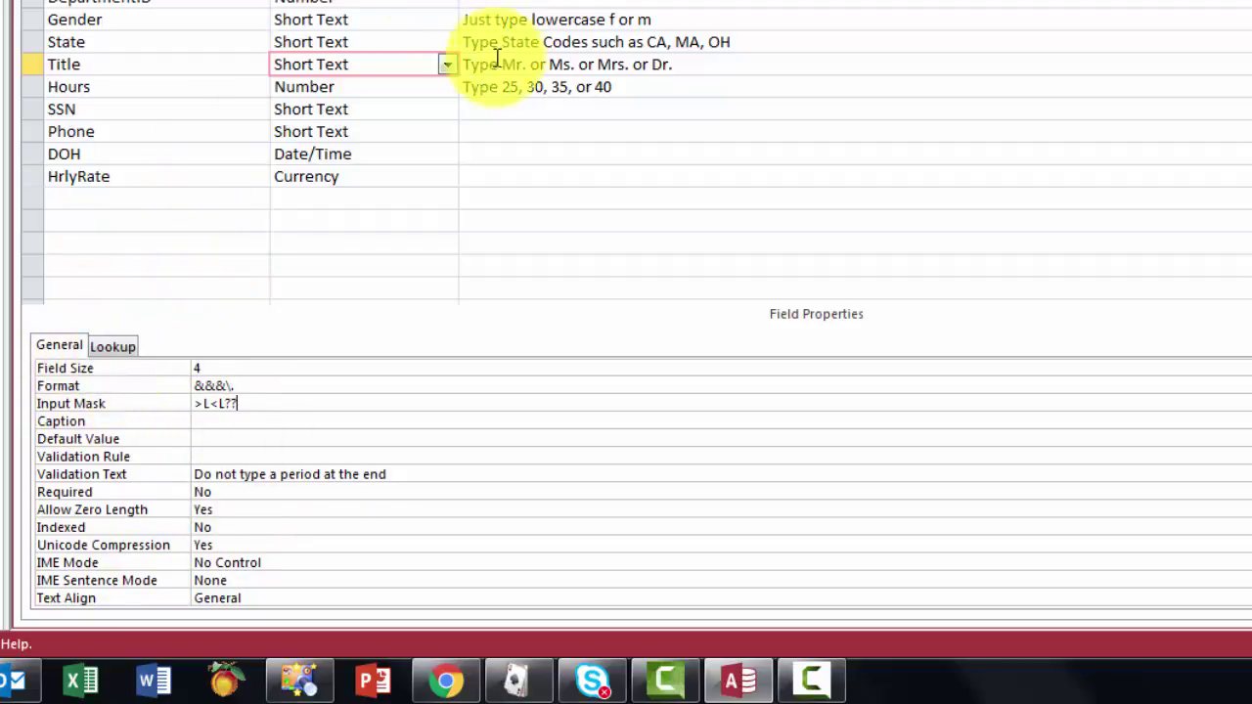
Start and cancel the Lookup Wizard for Title, then view its Mr/Ms/Mrs/Dr combo box lookup.
{"action": "left_click", "coordinate": [447, 64]}
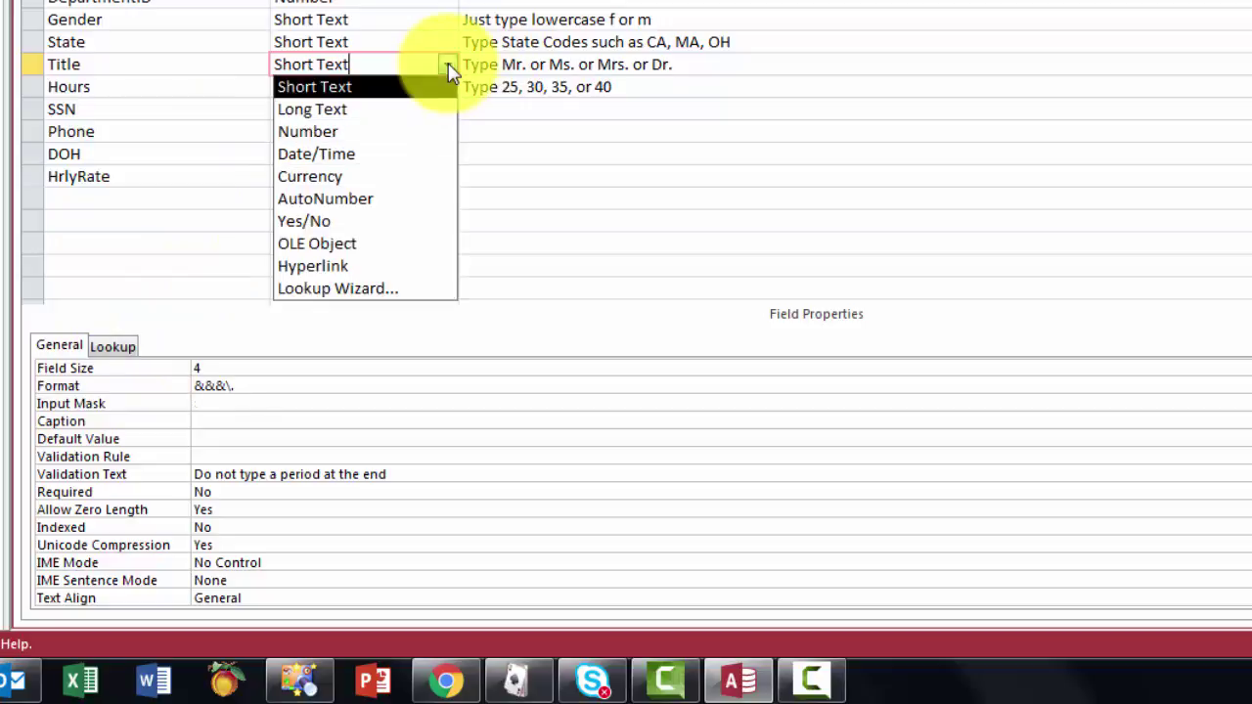
{"action": "left_click", "coordinate": [354, 292]}
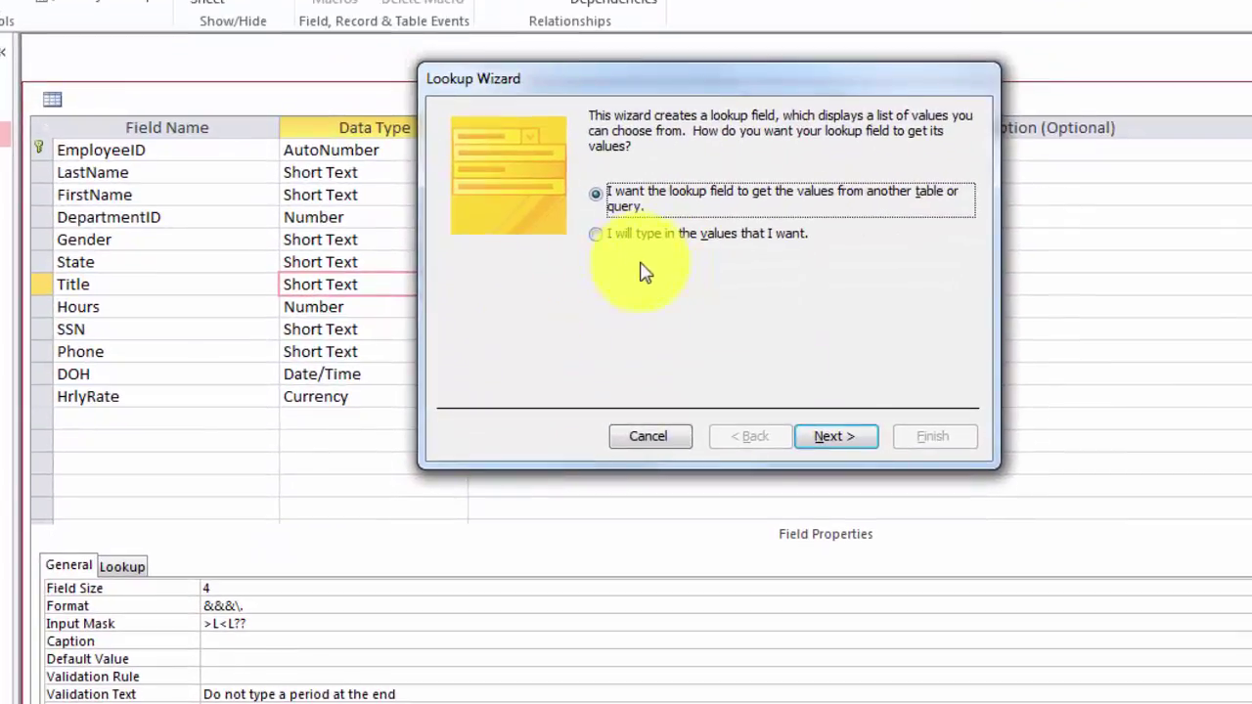
{"action": "left_click", "coordinate": [599, 239]}
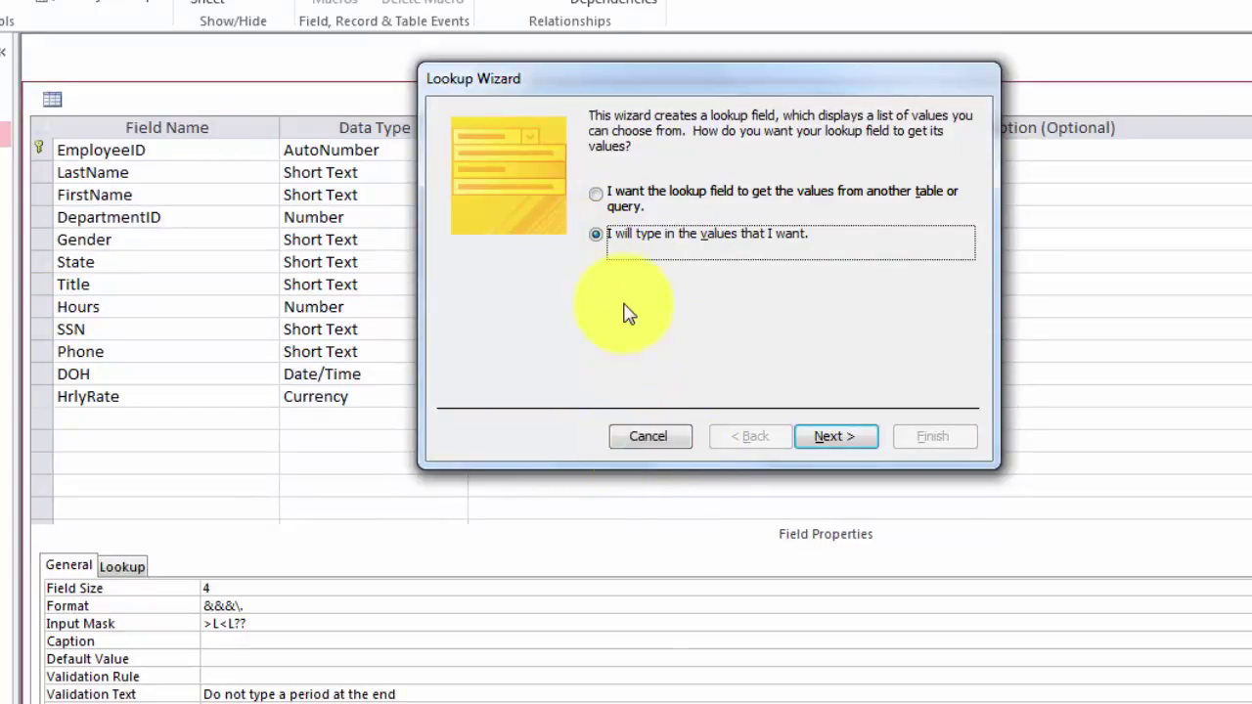
{"action": "left_click", "coordinate": [833, 437]}
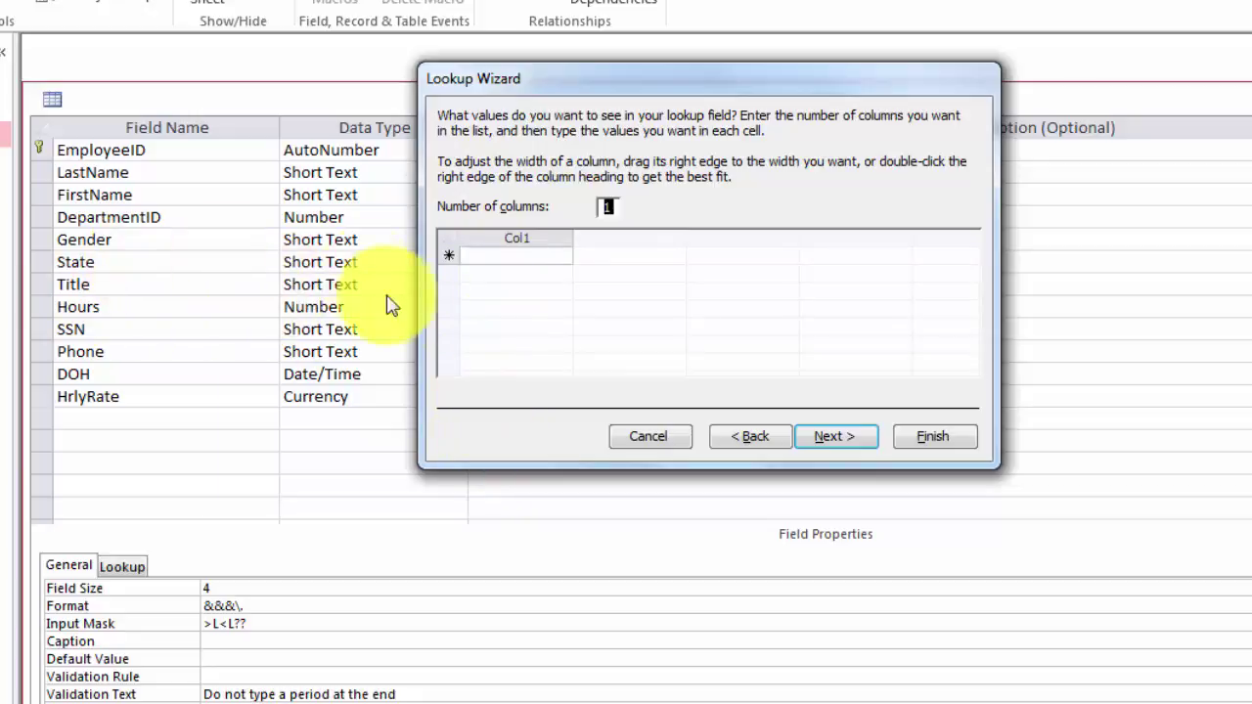
{"action": "left_click", "coordinate": [653, 442]}
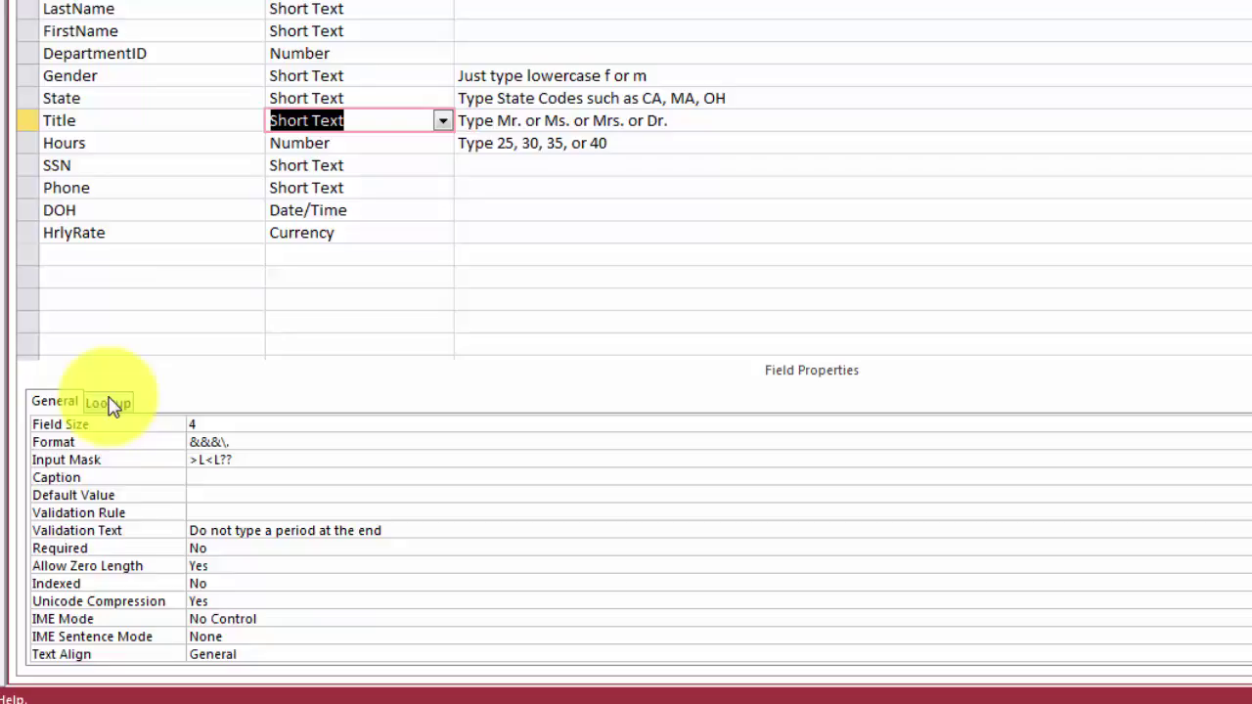
{"action": "left_click", "coordinate": [108, 404]}
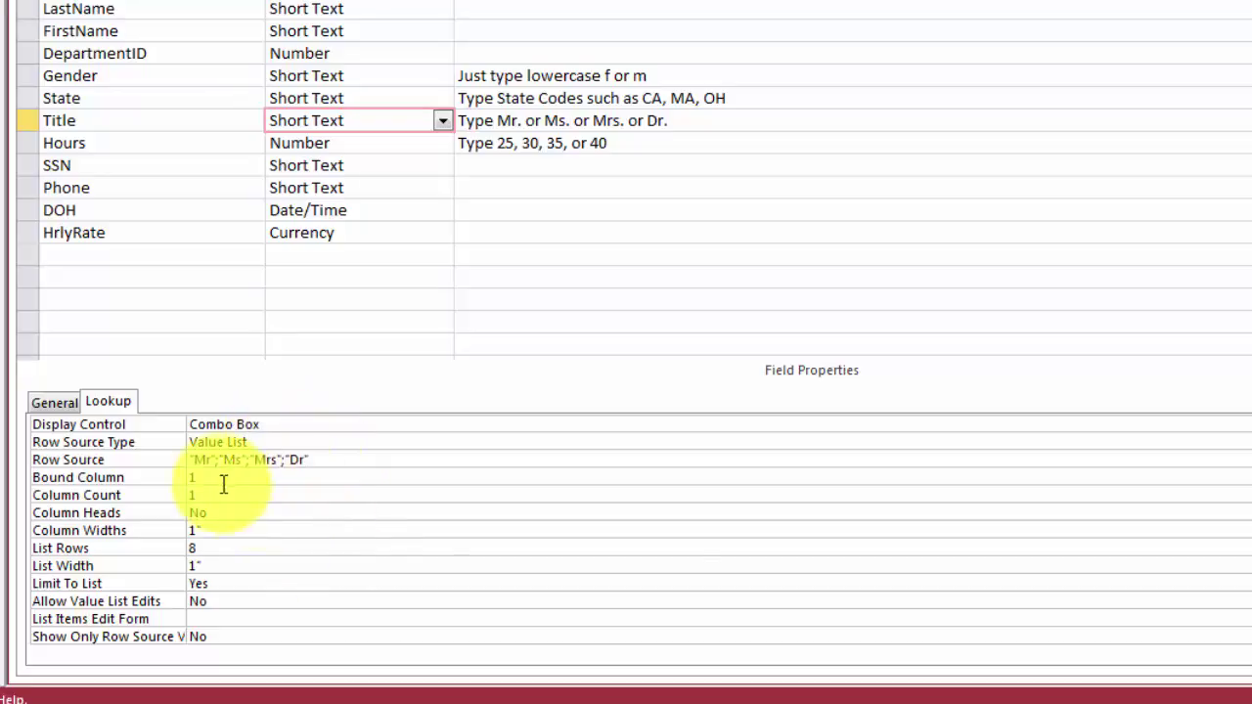
Review Hours' general properties: Integer size, decimal places, and the 09 input mask.
{"action": "left_click", "coordinate": [323, 144]}
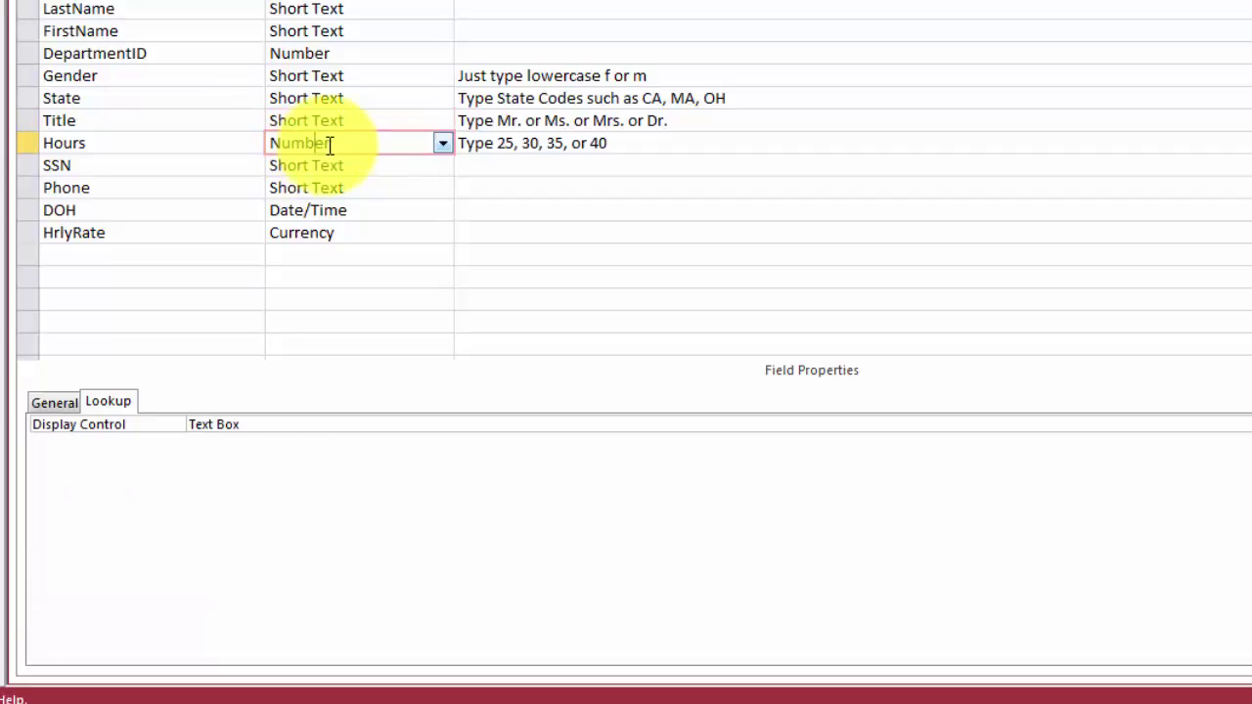
{"action": "left_click", "coordinate": [54, 404]}
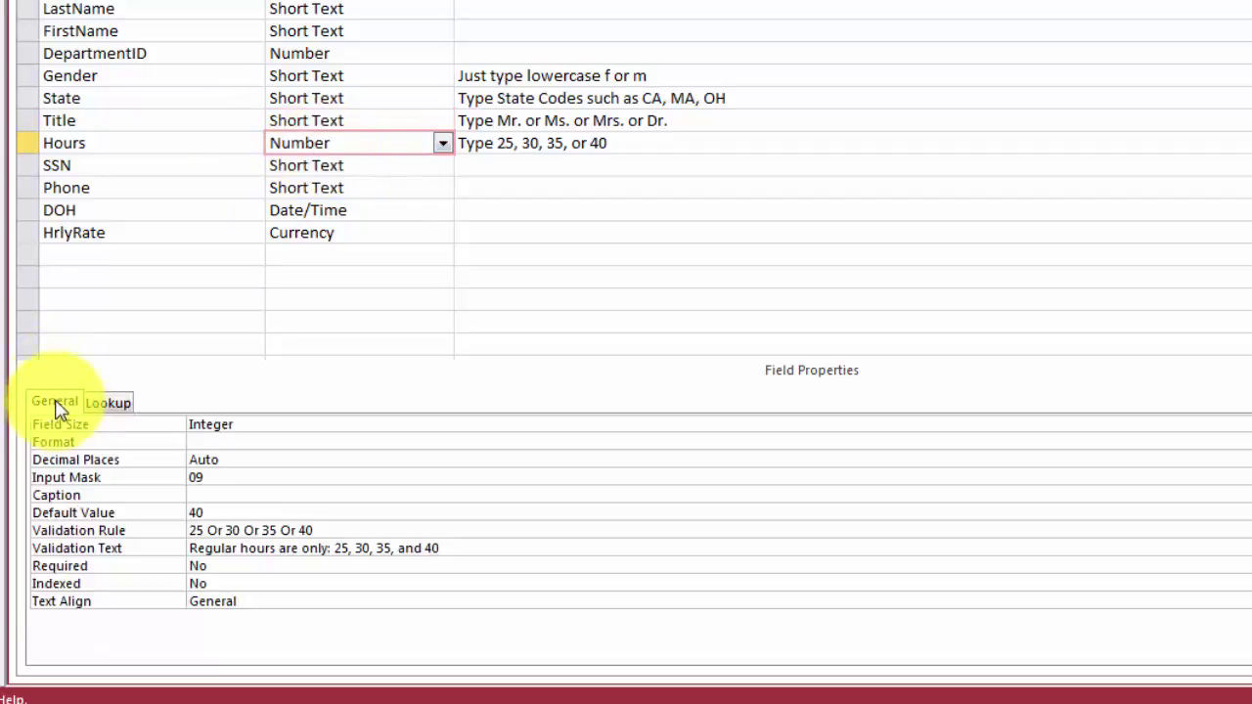
{"action": "left_click", "coordinate": [235, 460]}
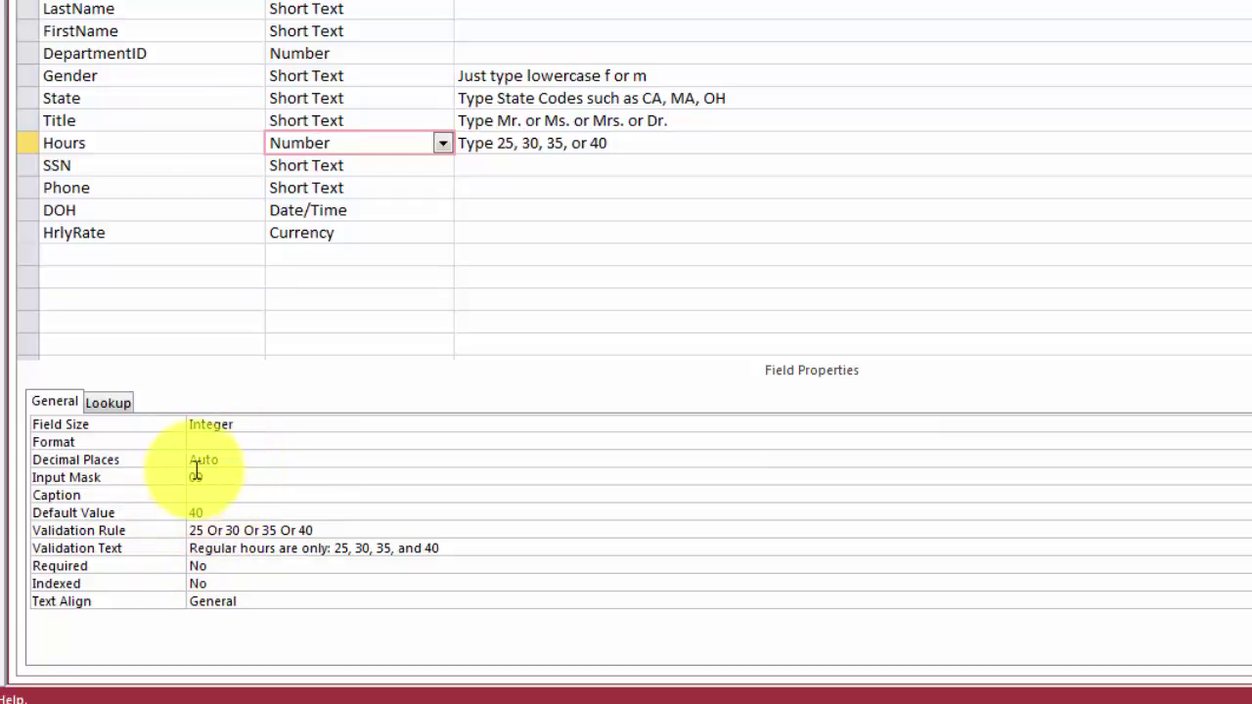
{"action": "left_click", "coordinate": [211, 481]}
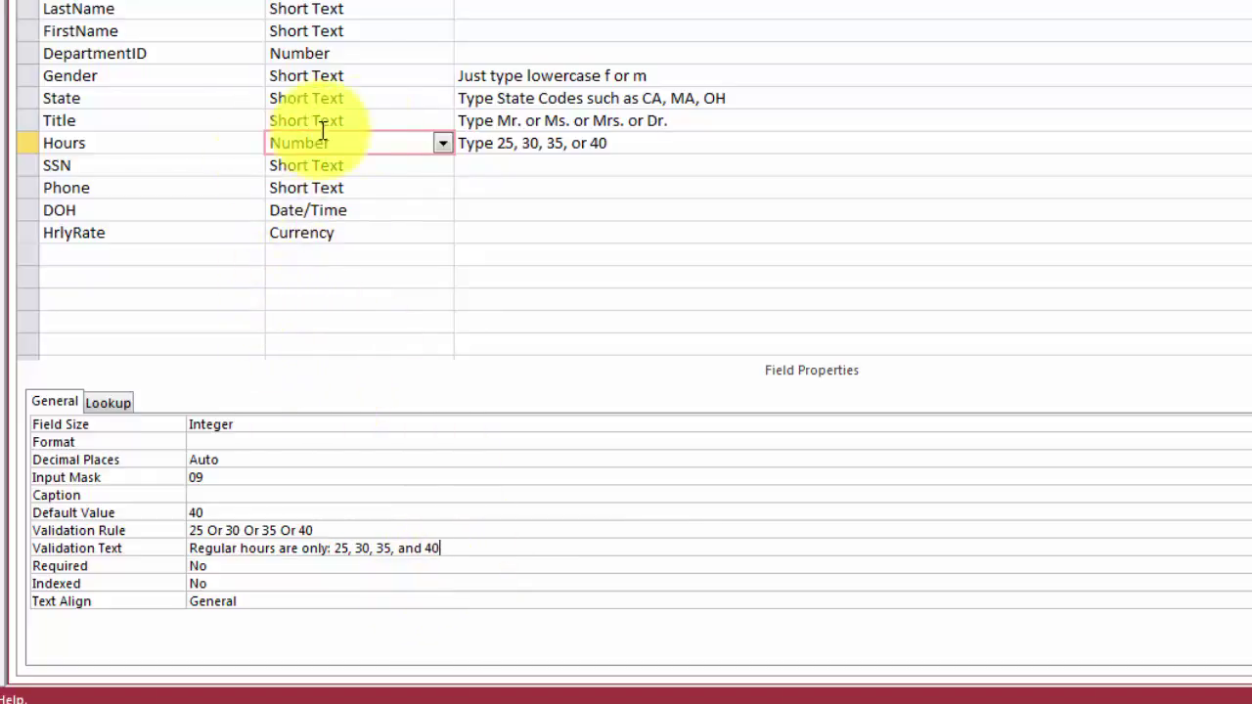
Set the SSN field's Indexed property to Yes (No Duplicates).
{"action": "left_click", "coordinate": [323, 164]}
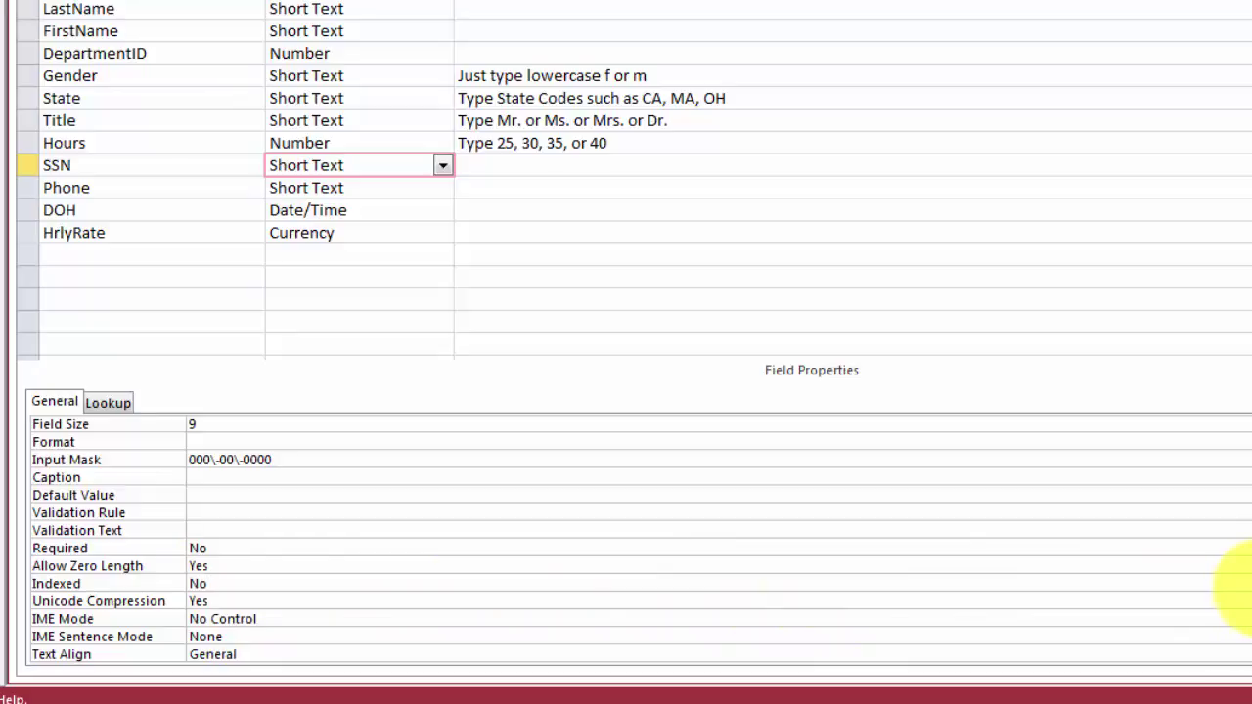
{"action": "left_click", "coordinate": [1240, 584]}
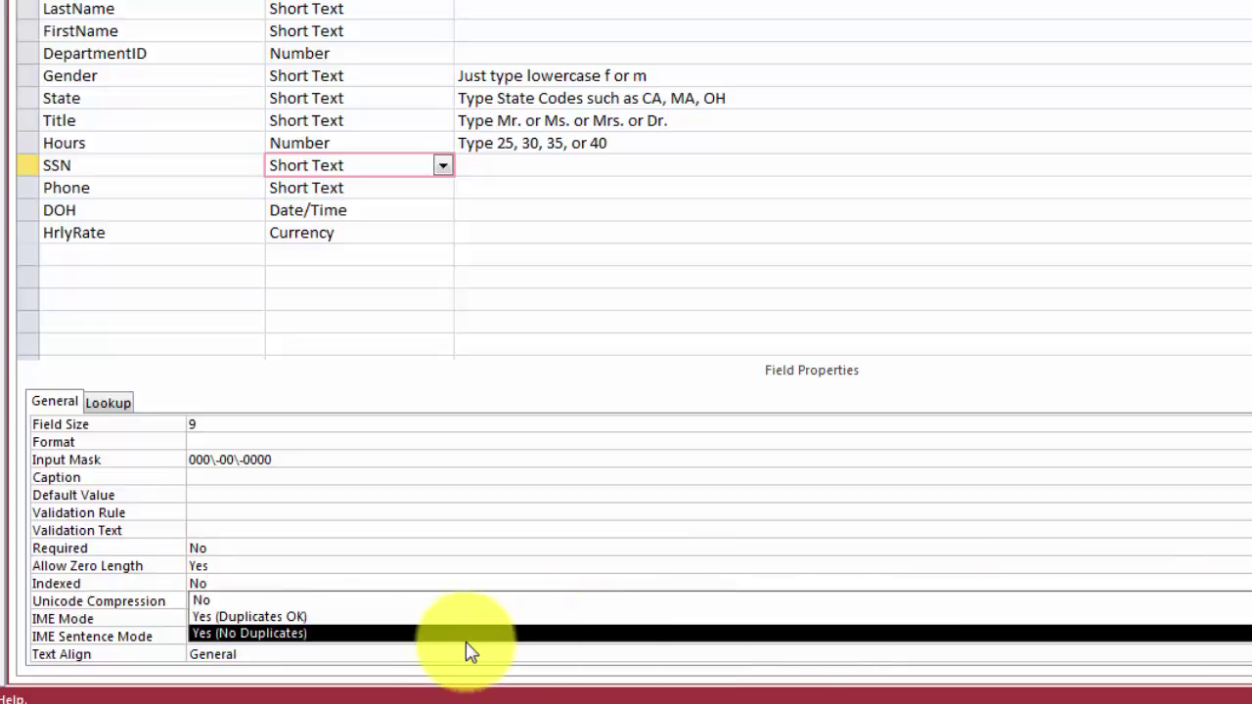
{"action": "left_click", "coordinate": [240, 636]}
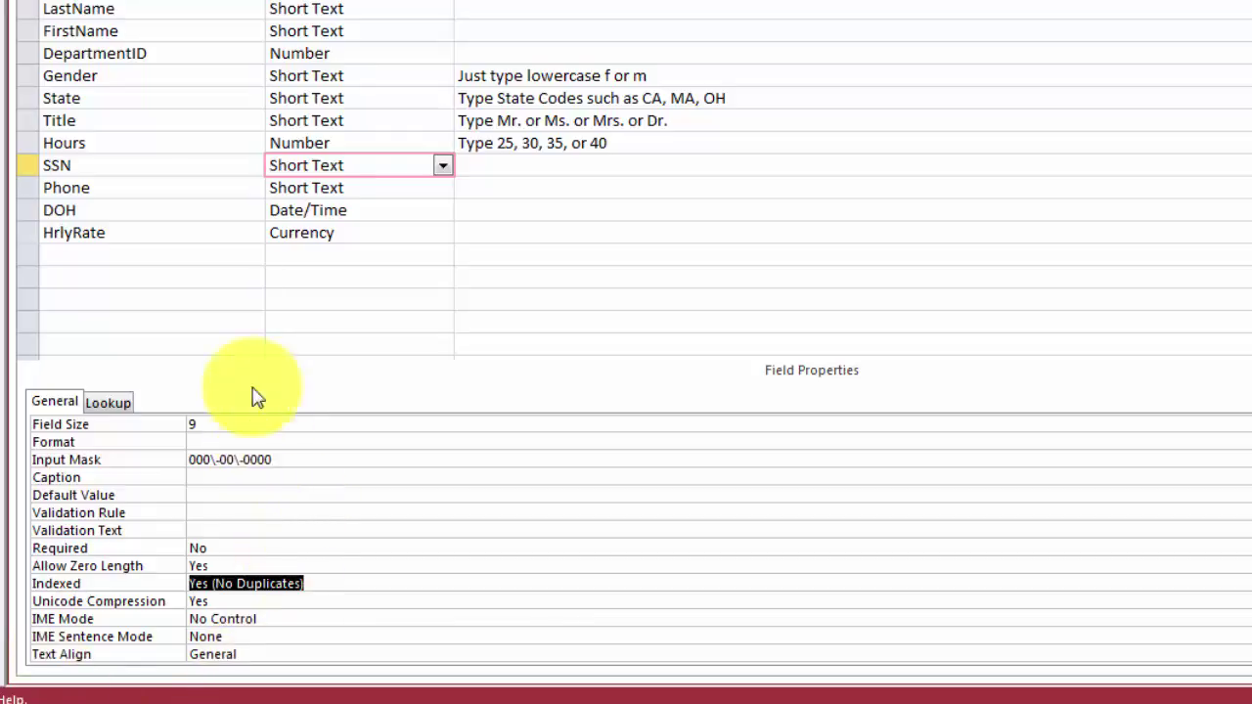
{"action": "left_click", "coordinate": [367, 173]}
{"action": "left_click", "coordinate": [366, 187]}
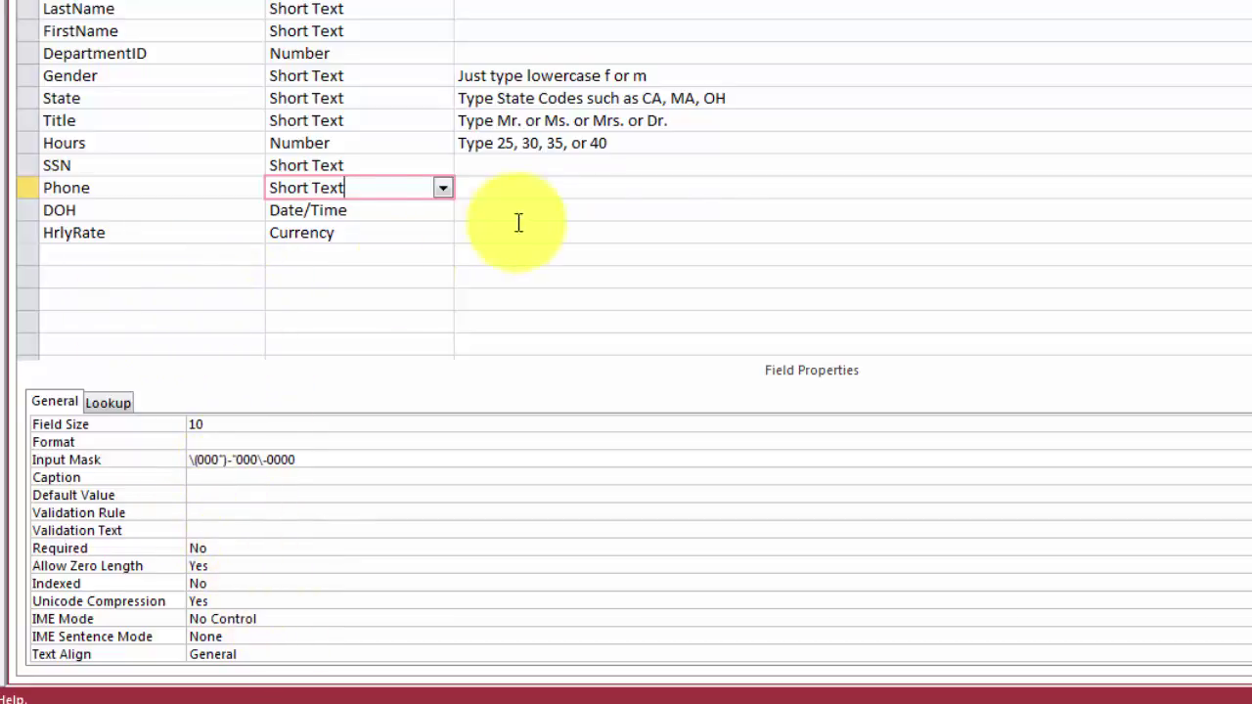
Keep DOH as Date/Time and change its validation rule to <=Date()+31.
{"action": "left_click", "coordinate": [366, 216]}
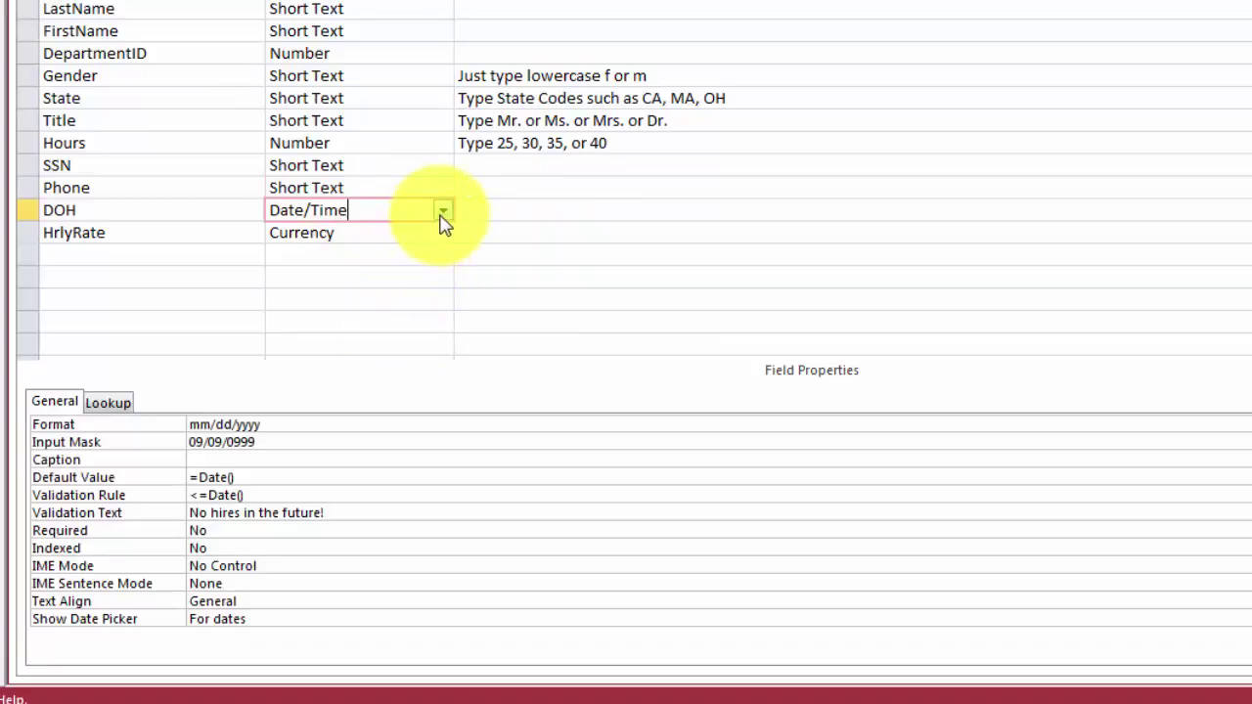
{"action": "left_click", "coordinate": [443, 211]}
{"action": "left_click", "coordinate": [349, 300]}
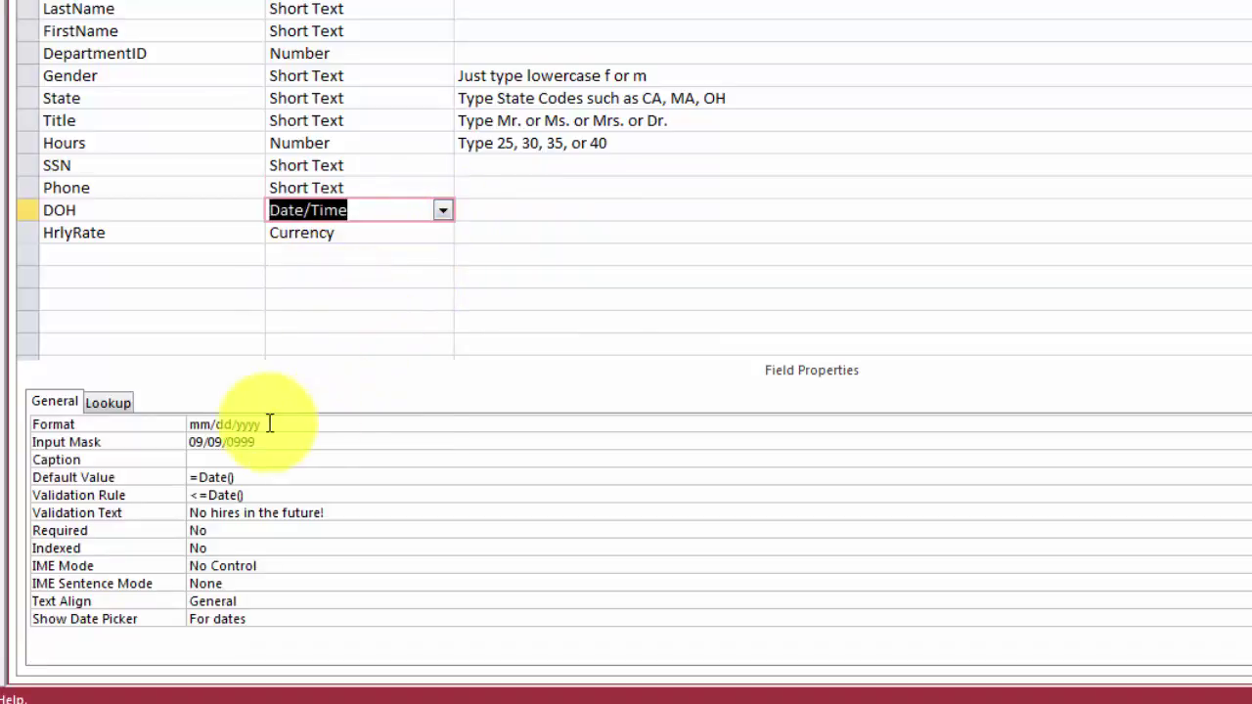
{"action": "left_click", "coordinate": [274, 422]}
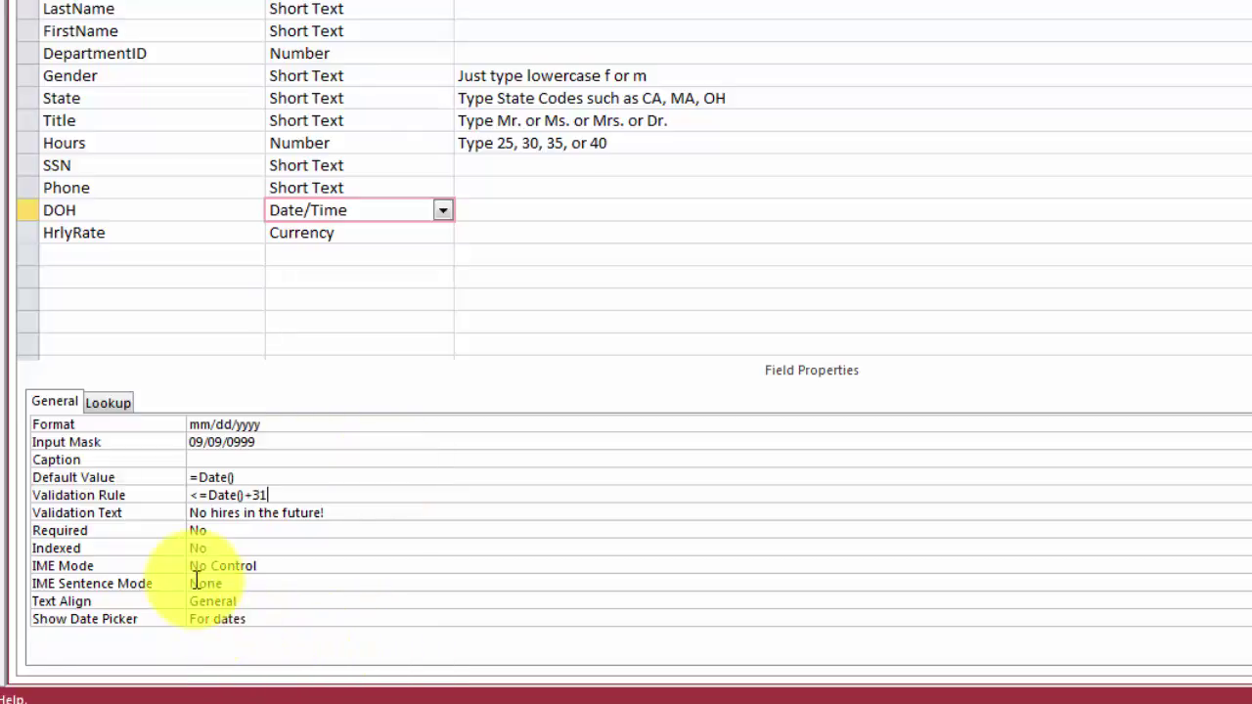
{"action": "key", "text": "F6"}
{"action": "key", "text": "Down"}
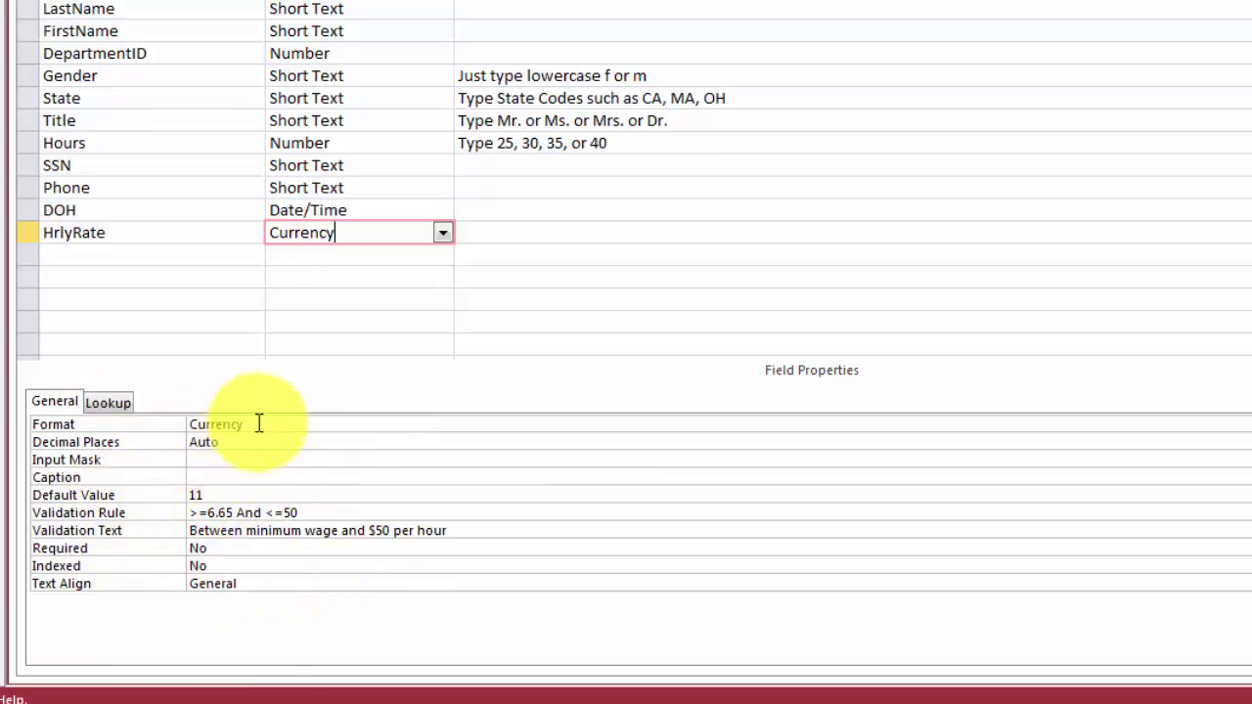
Review HrlyRate's validation range (>=6.65 And <=50) and default value of 11.
{"action": "left_click", "coordinate": [217, 513]}
{"action": "left_click", "coordinate": [215, 497]}
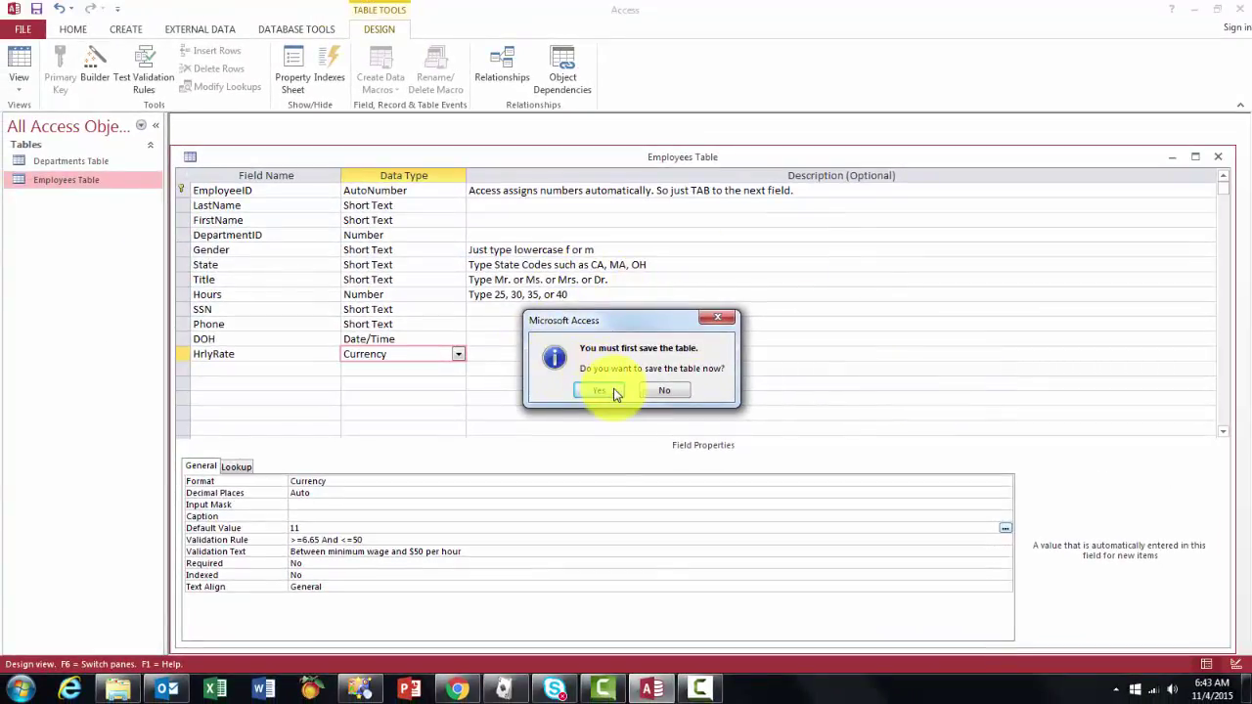
{"action": "left_click", "coordinate": [610, 392]}
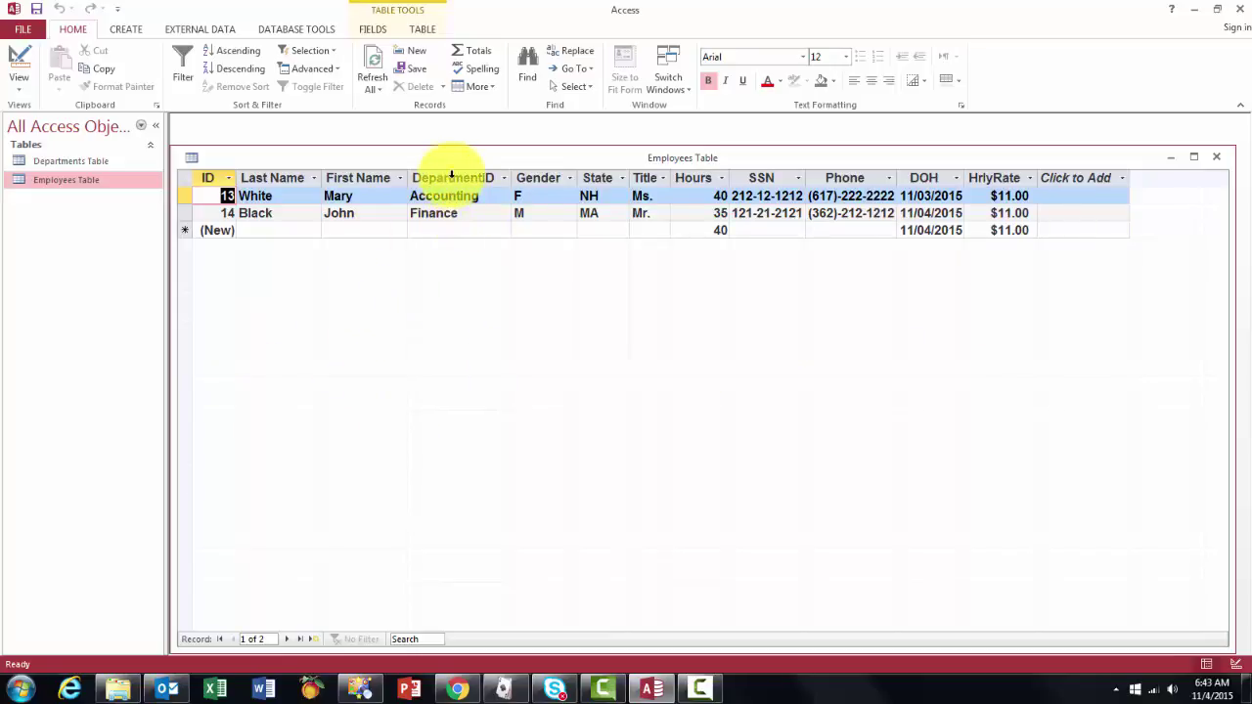
{"action": "left_click", "coordinate": [1218, 161]}
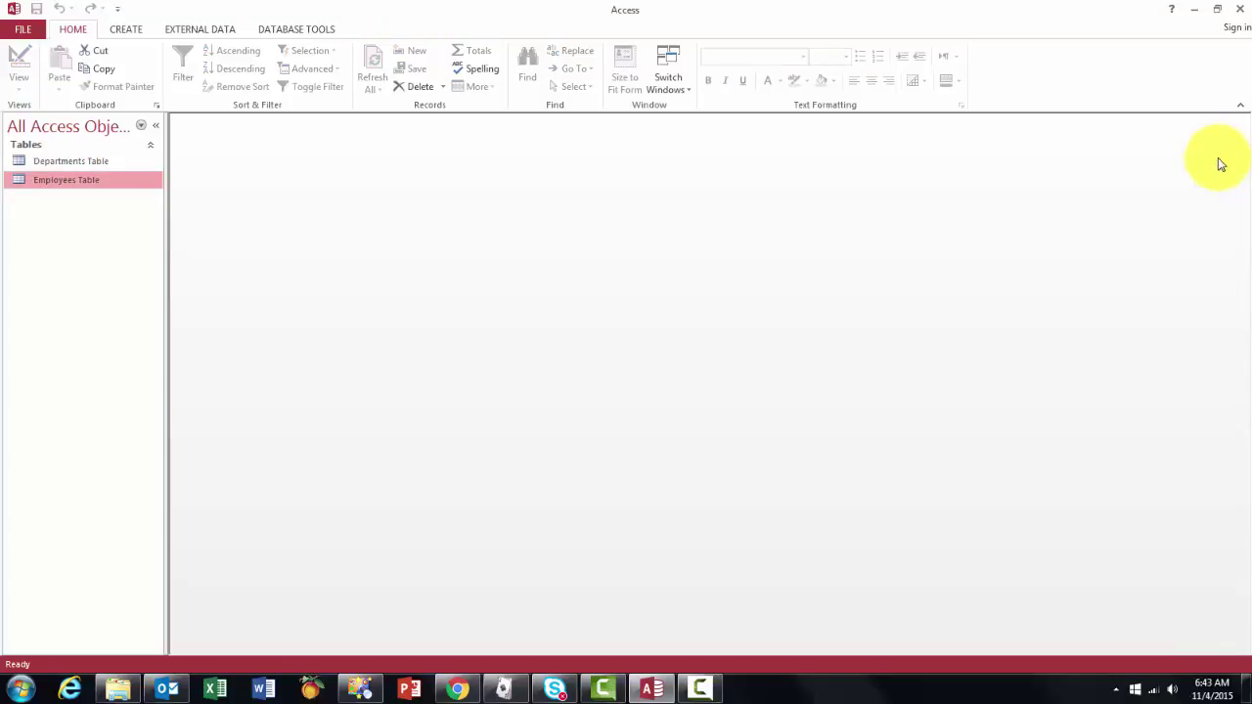
{"action": "double_click", "coordinate": [88, 163]}
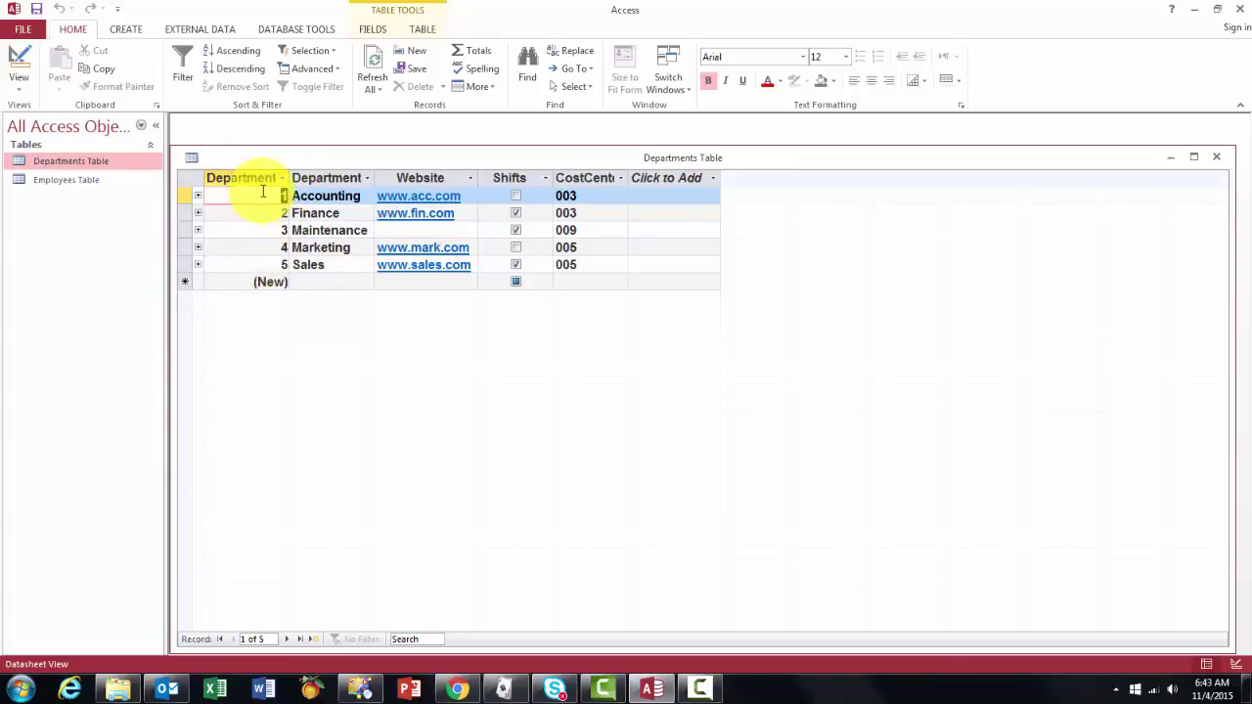
{"action": "left_click", "coordinate": [1219, 159]}
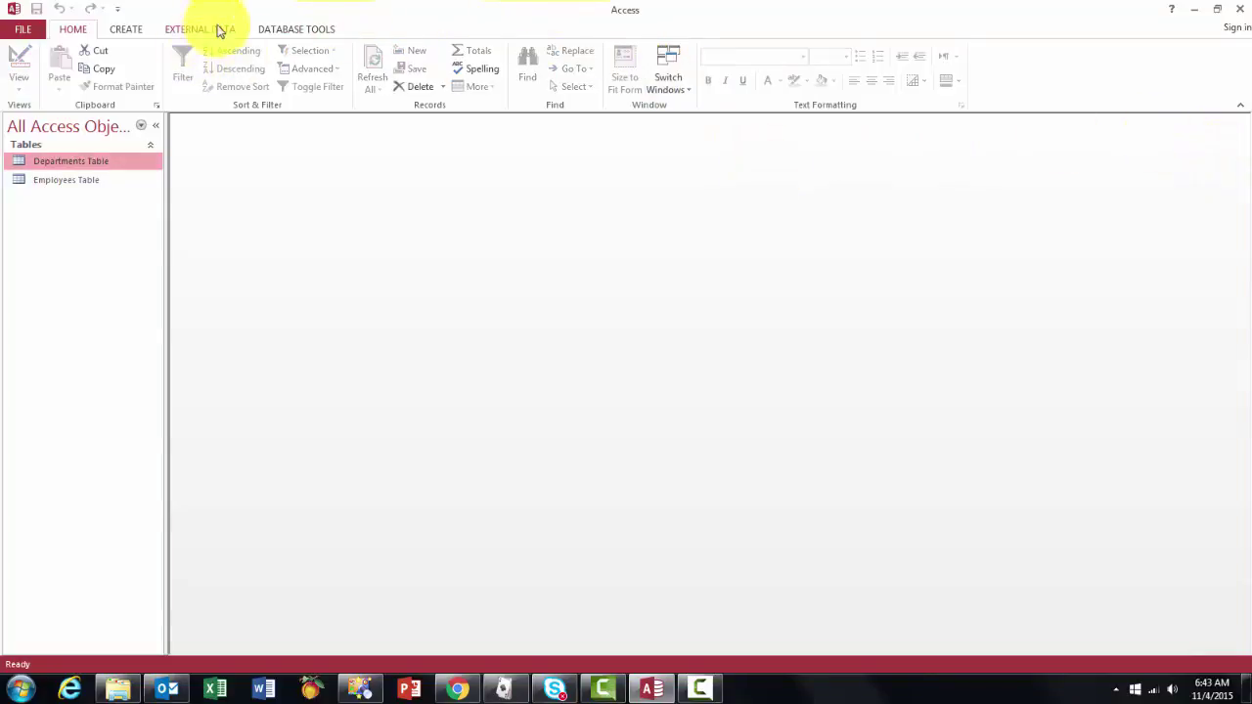
Delete the existing Departments–Employees relationship in the Relationships window.
{"action": "left_click", "coordinate": [288, 33]}
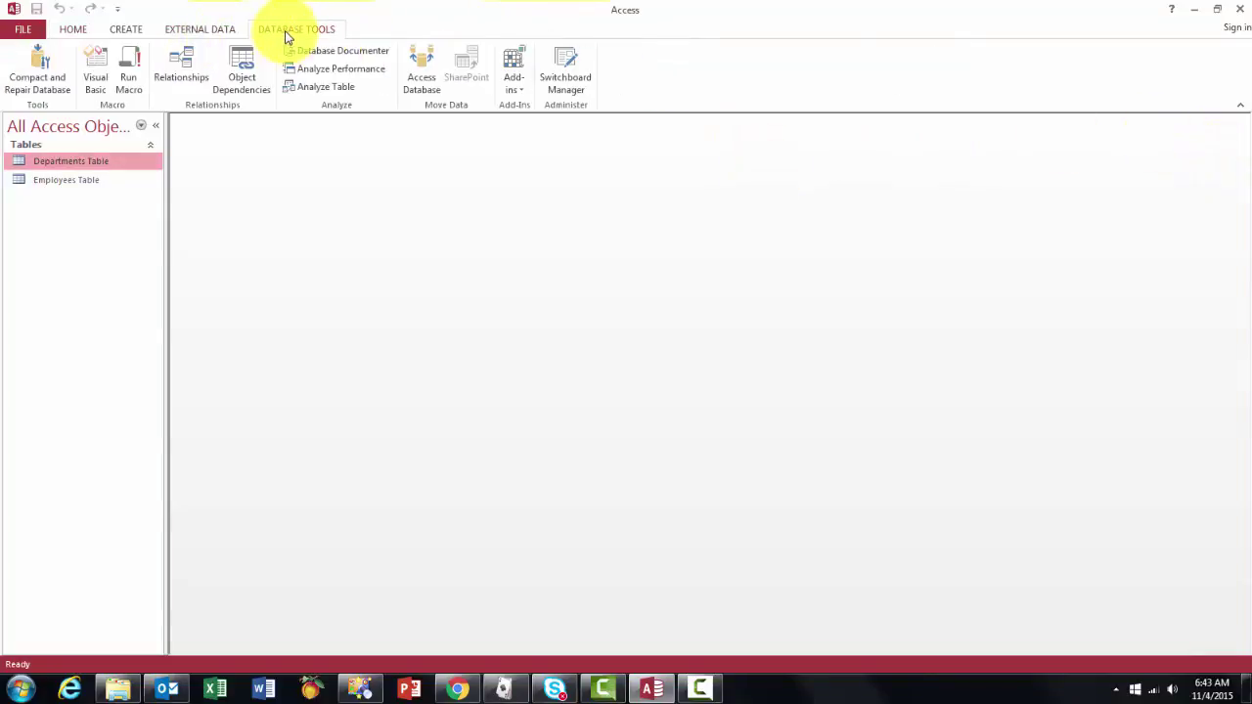
{"action": "left_click", "coordinate": [186, 69]}
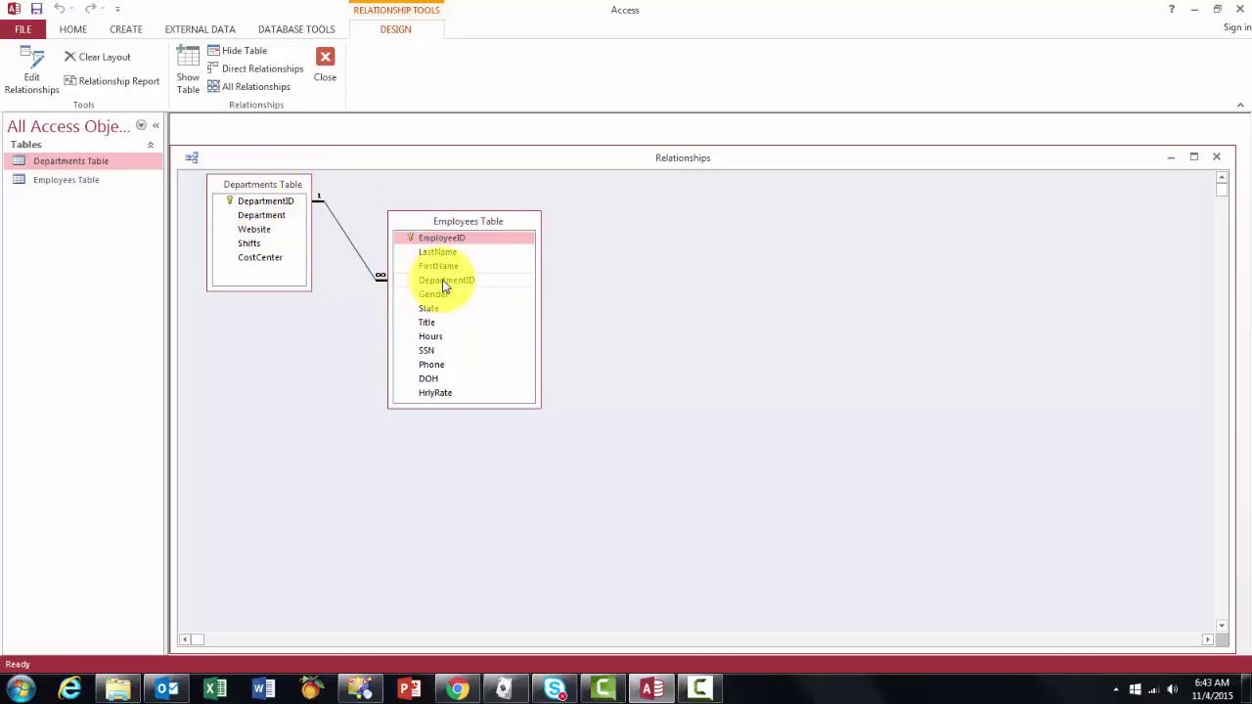
{"action": "left_click", "coordinate": [356, 254]}
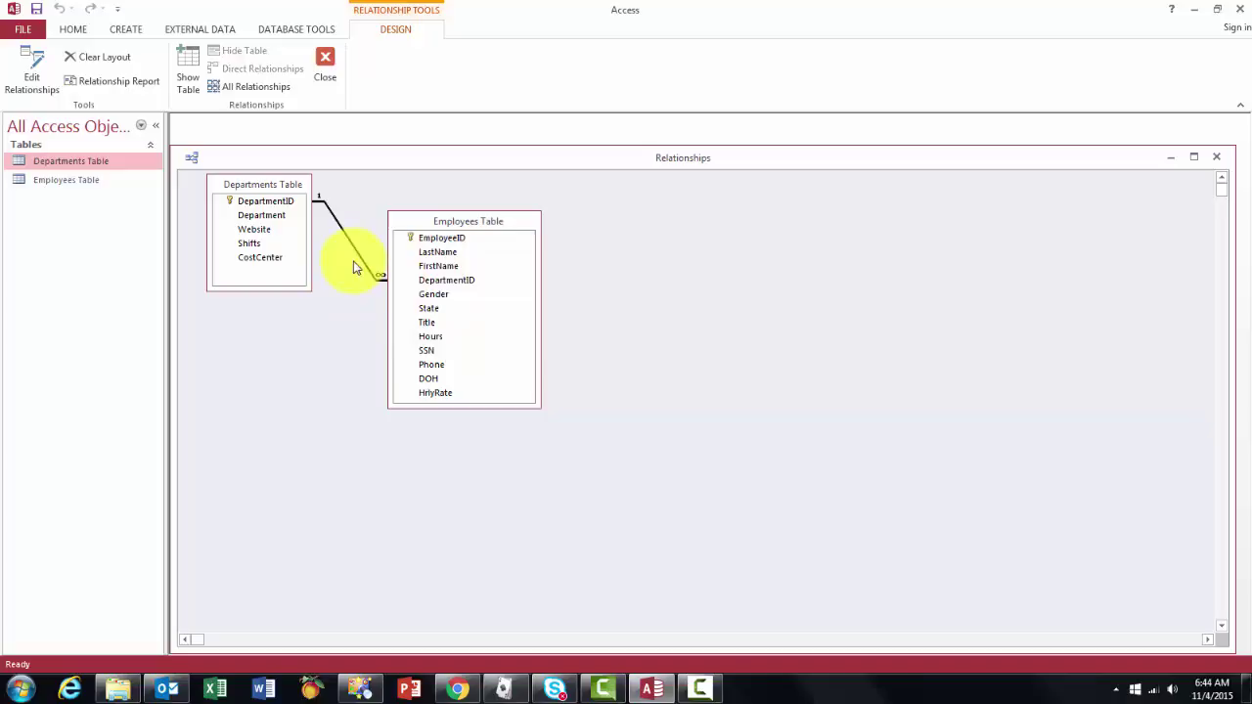
{"action": "key", "text": "Delete"}
{"action": "left_click", "coordinate": [606, 389]}
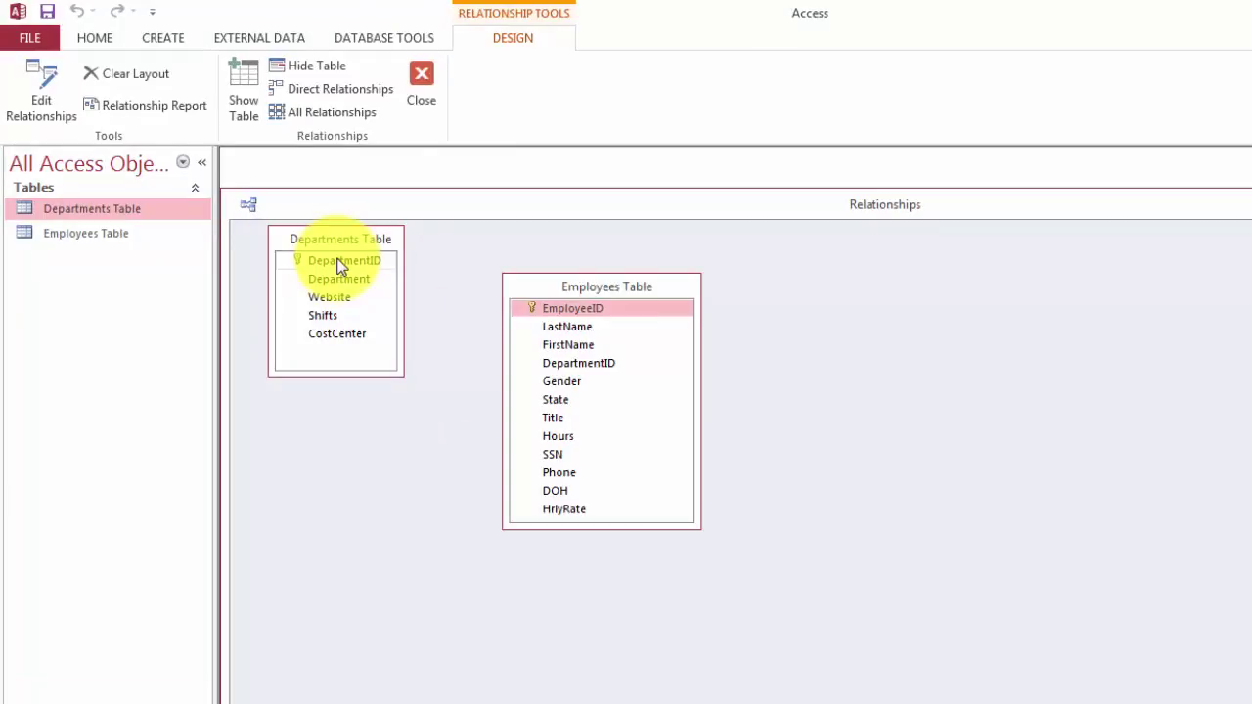
Join DepartmentID from Departments to Employees, enforcing referential integrity.
{"action": "left_click_drag", "start_coordinate": [339, 266], "coordinate": [594, 363]}
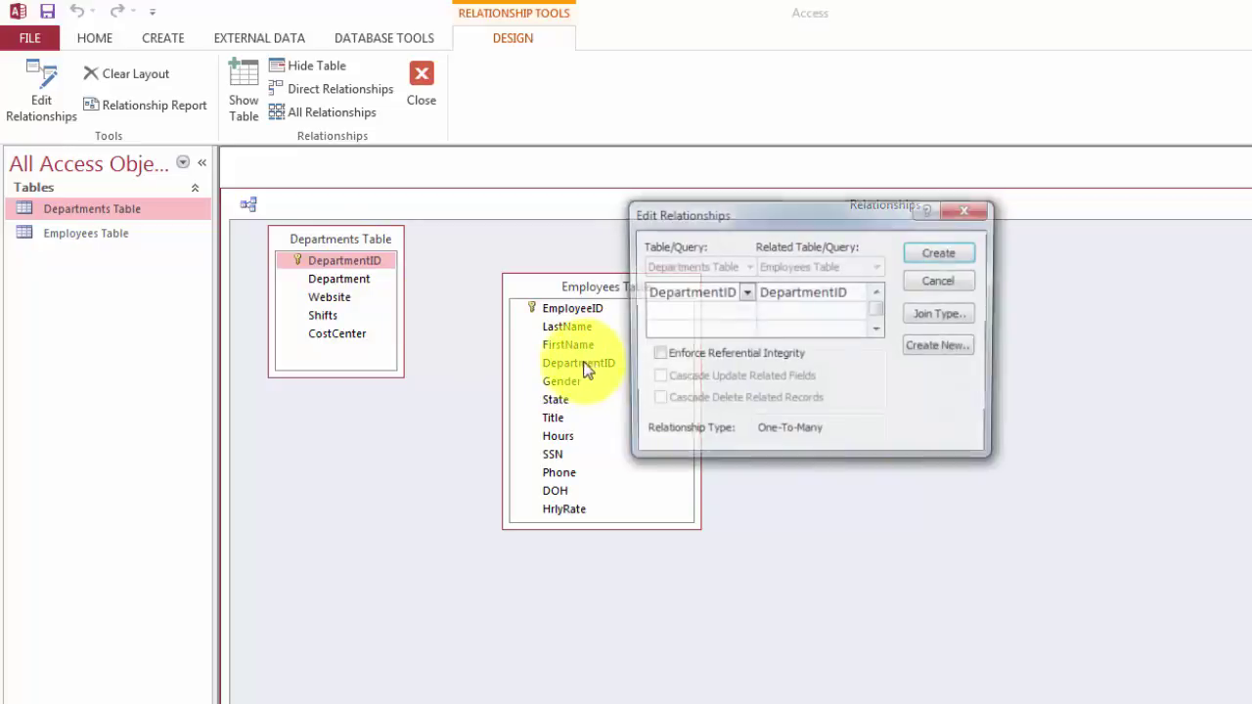
{"action": "left_click", "coordinate": [656, 355]}
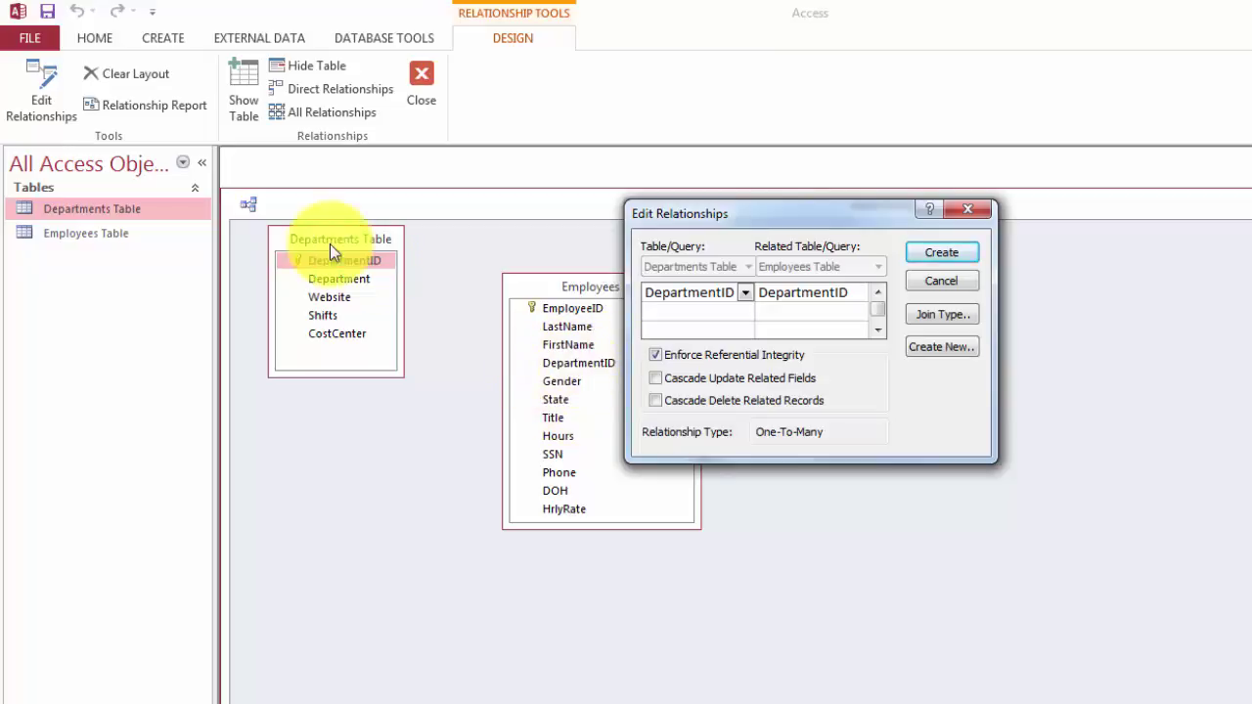
{"action": "left_click", "coordinate": [941, 252]}
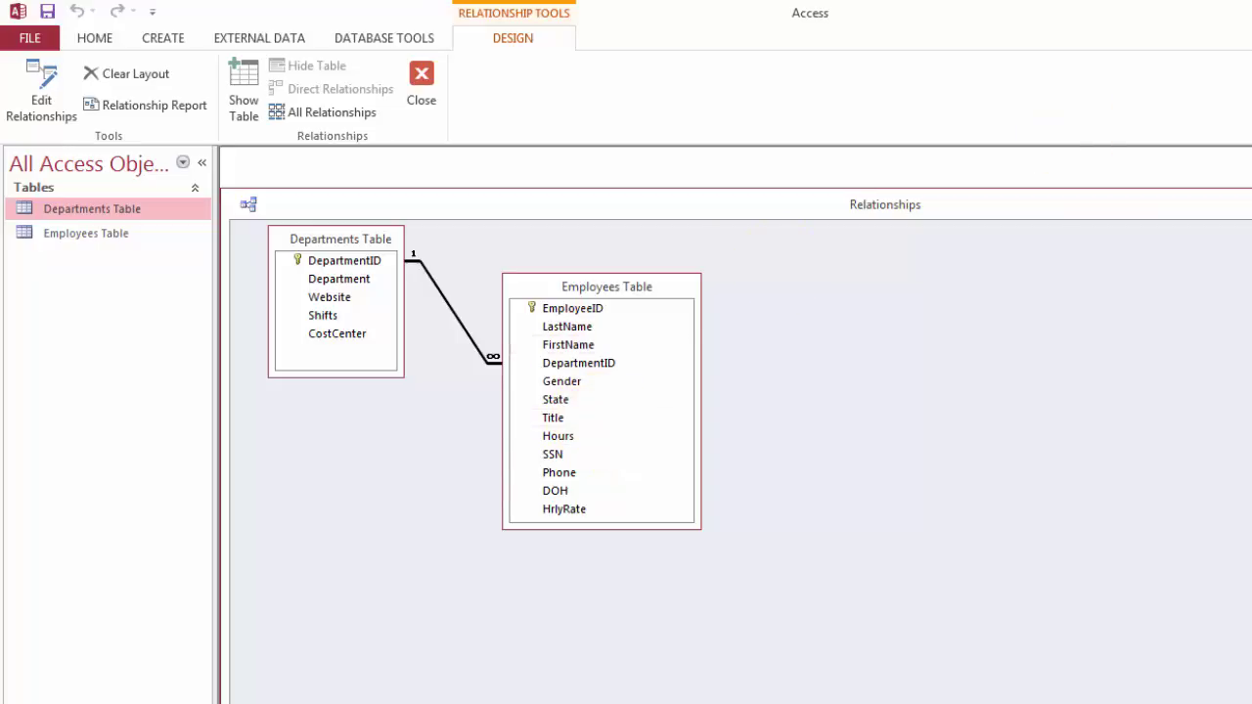
{"action": "key", "text": "ctrl+w"}
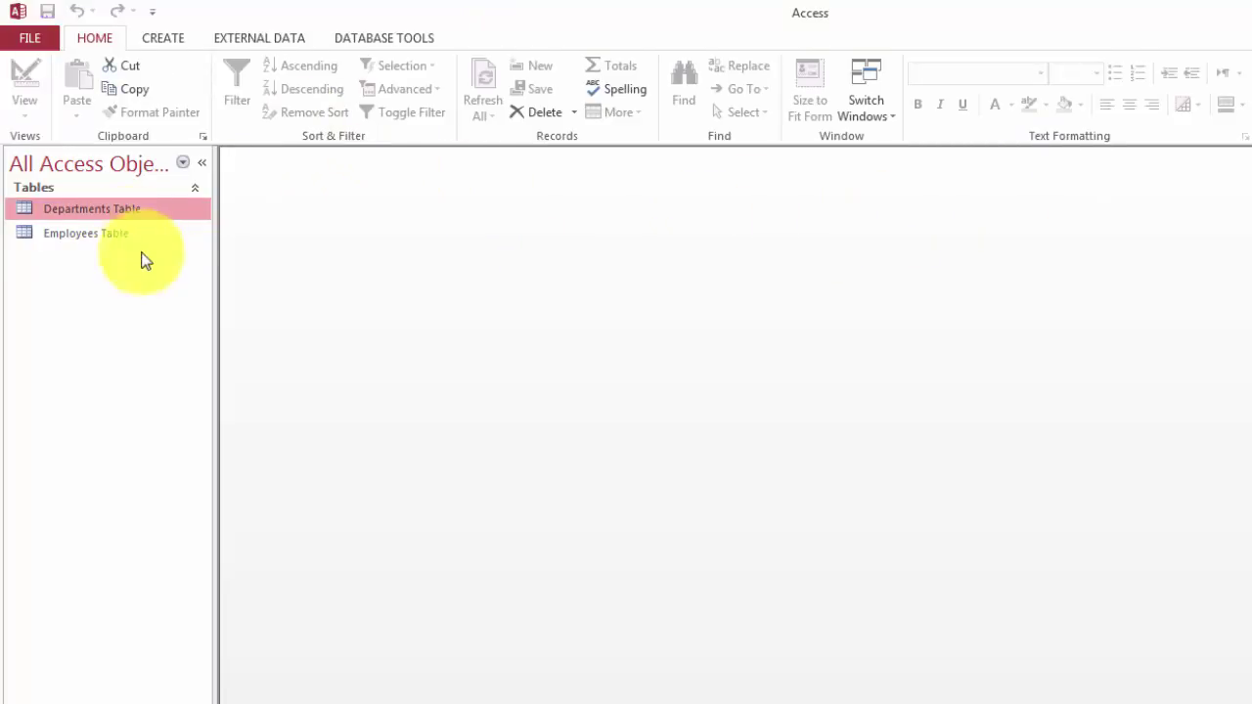
Reopen Employees Table in Design View and set EmployeeID as the primary key.
{"action": "double_click", "coordinate": [98, 233]}
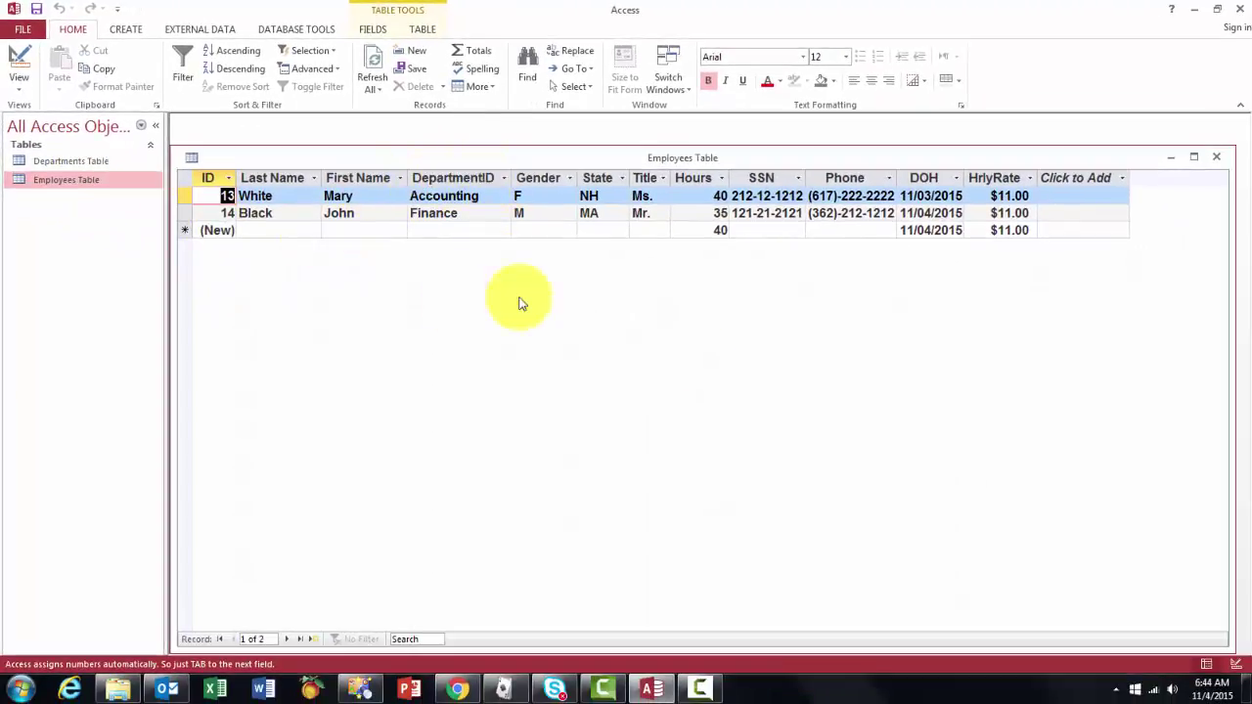
{"action": "left_click", "coordinate": [1234, 666]}
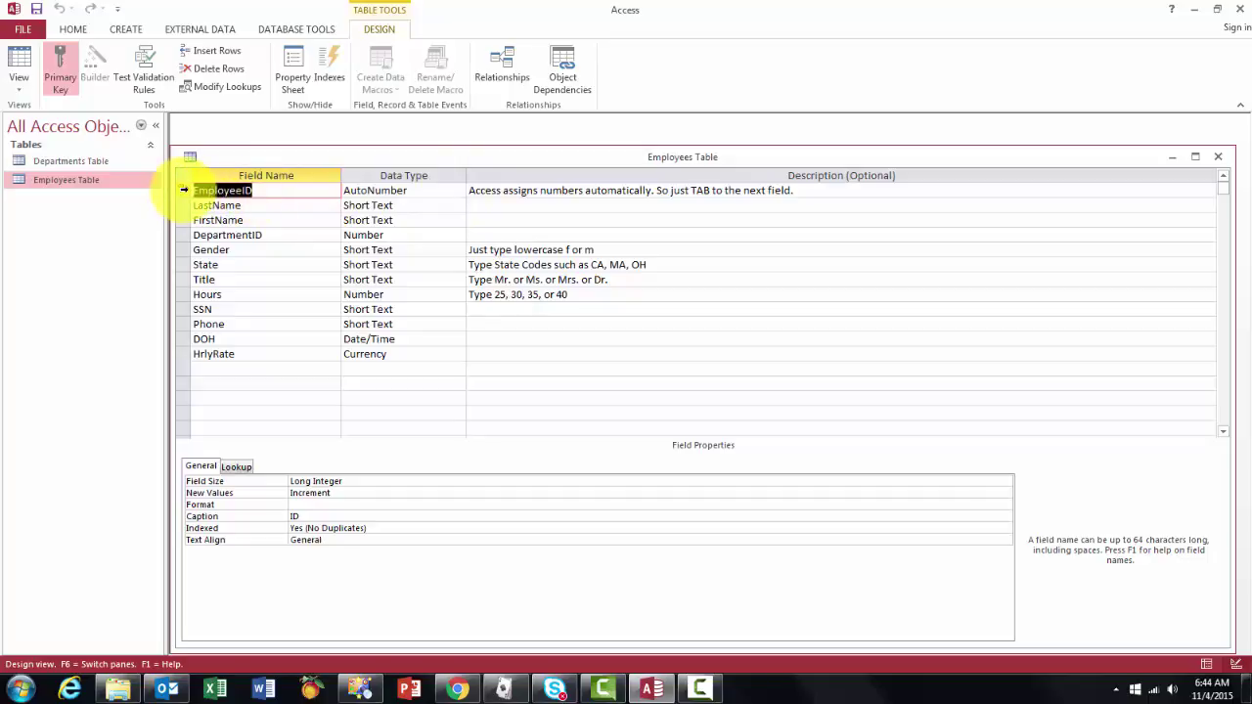
{"action": "right_click", "coordinate": [185, 194]}
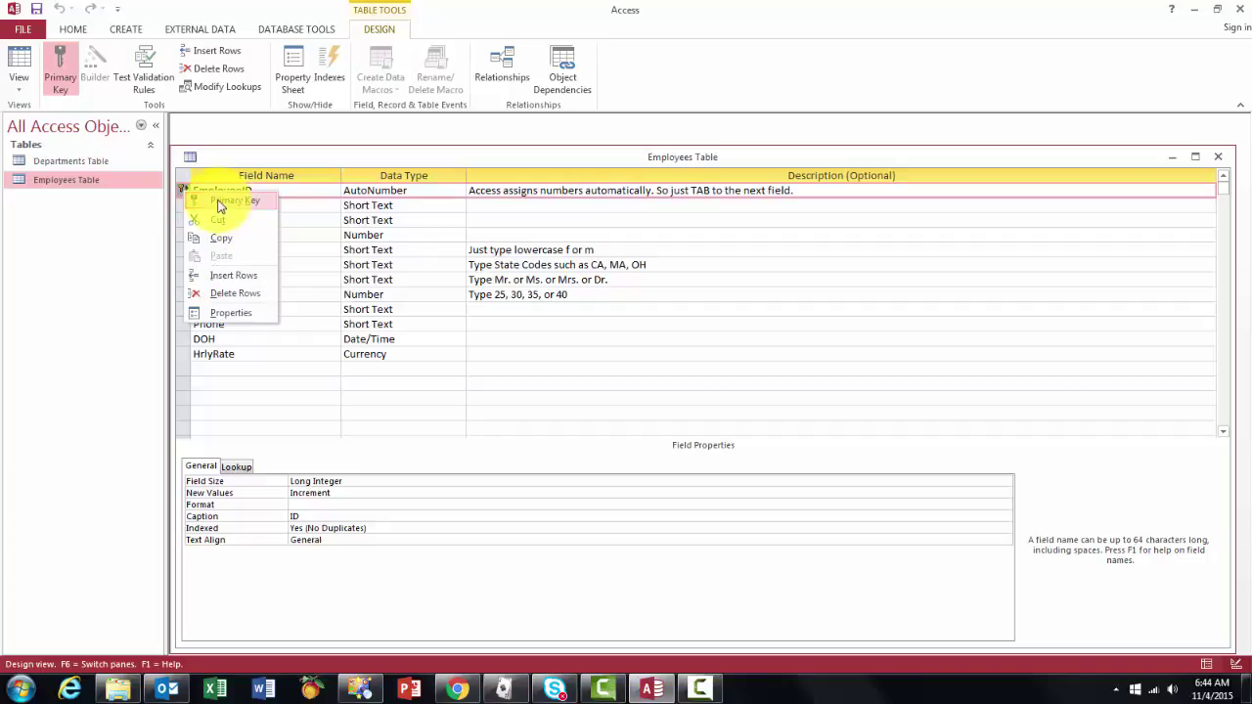
{"action": "left_click", "coordinate": [59, 78]}
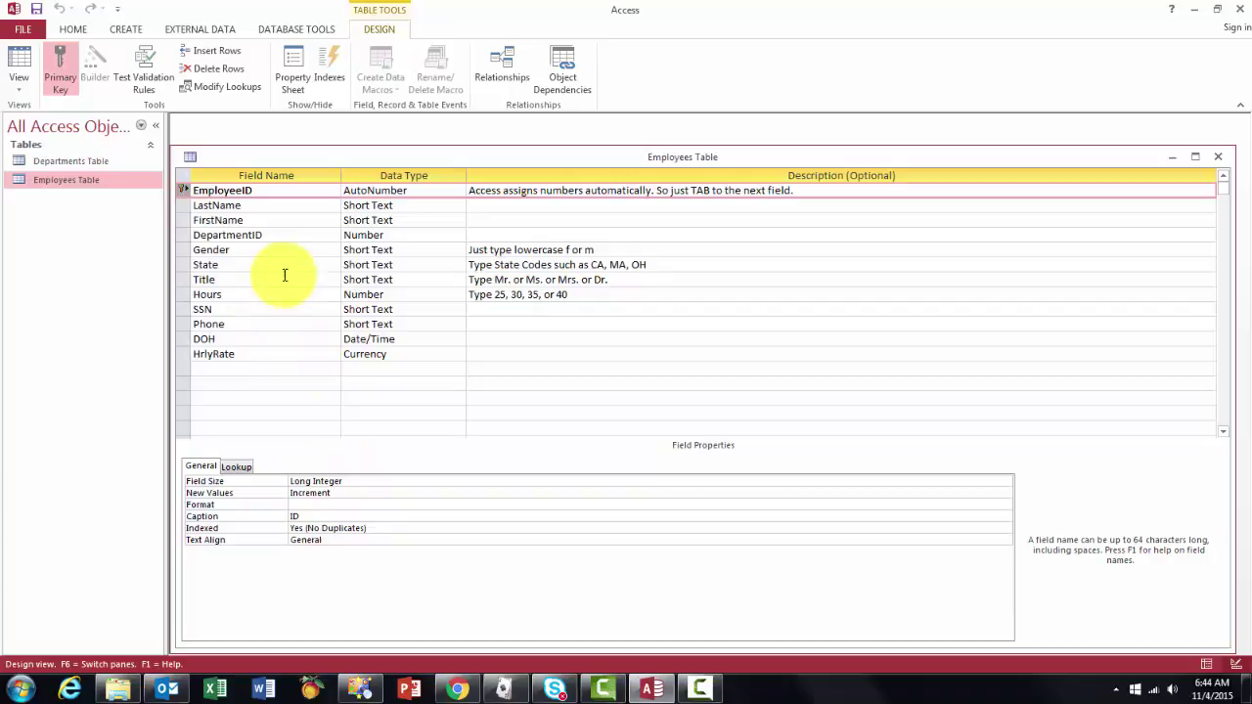
{"action": "left_click", "coordinate": [381, 235]}
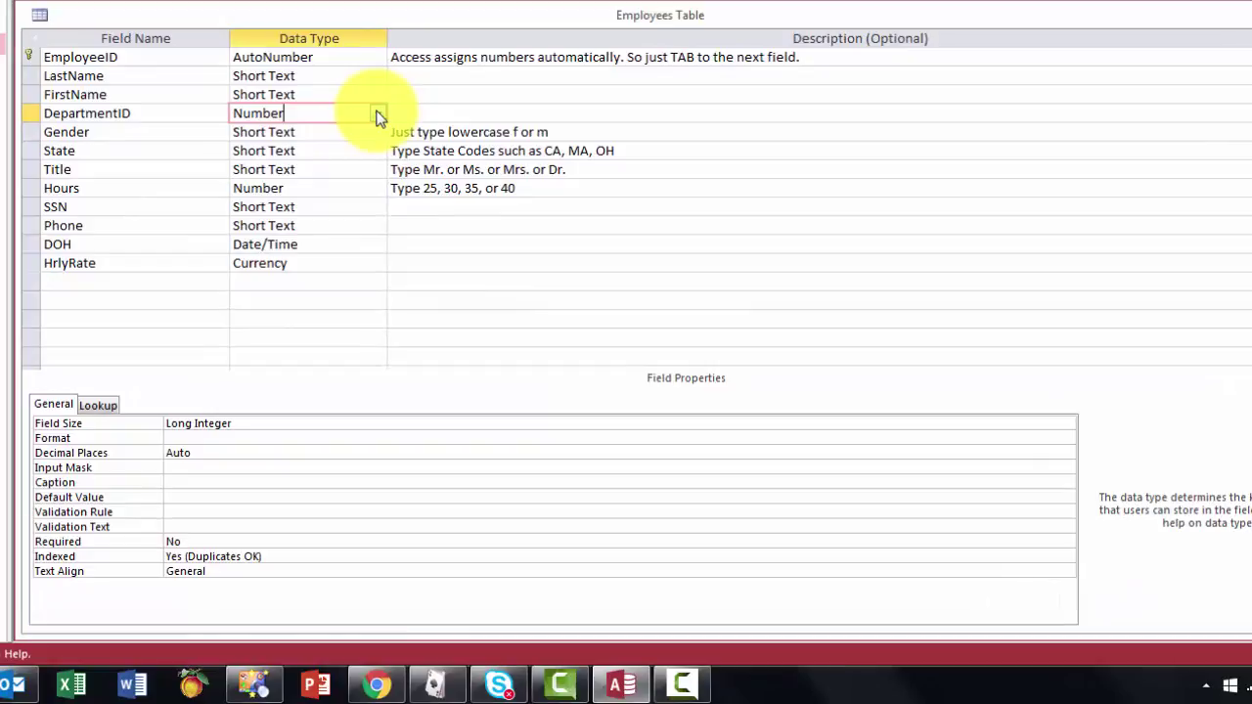
Keep DepartmentID as Number and open its lookup Row Source query in the Query Builder.
{"action": "left_click", "coordinate": [459, 236]}
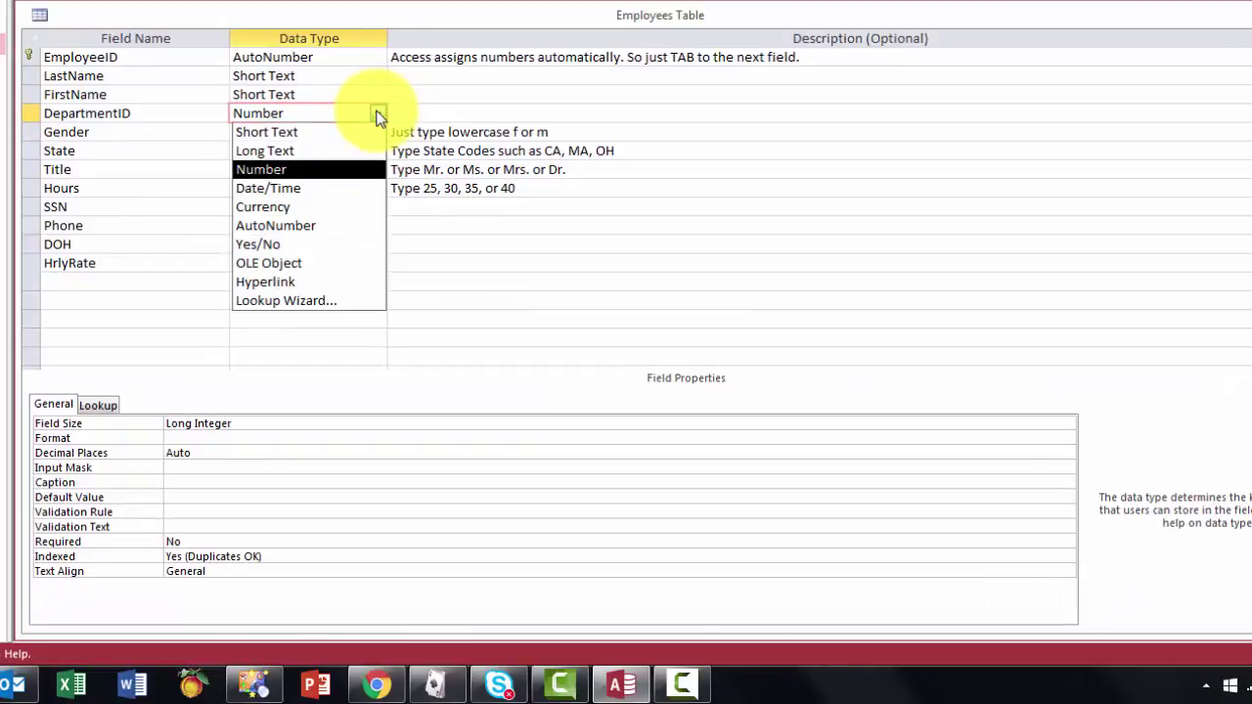
{"action": "key", "text": "Escape"}
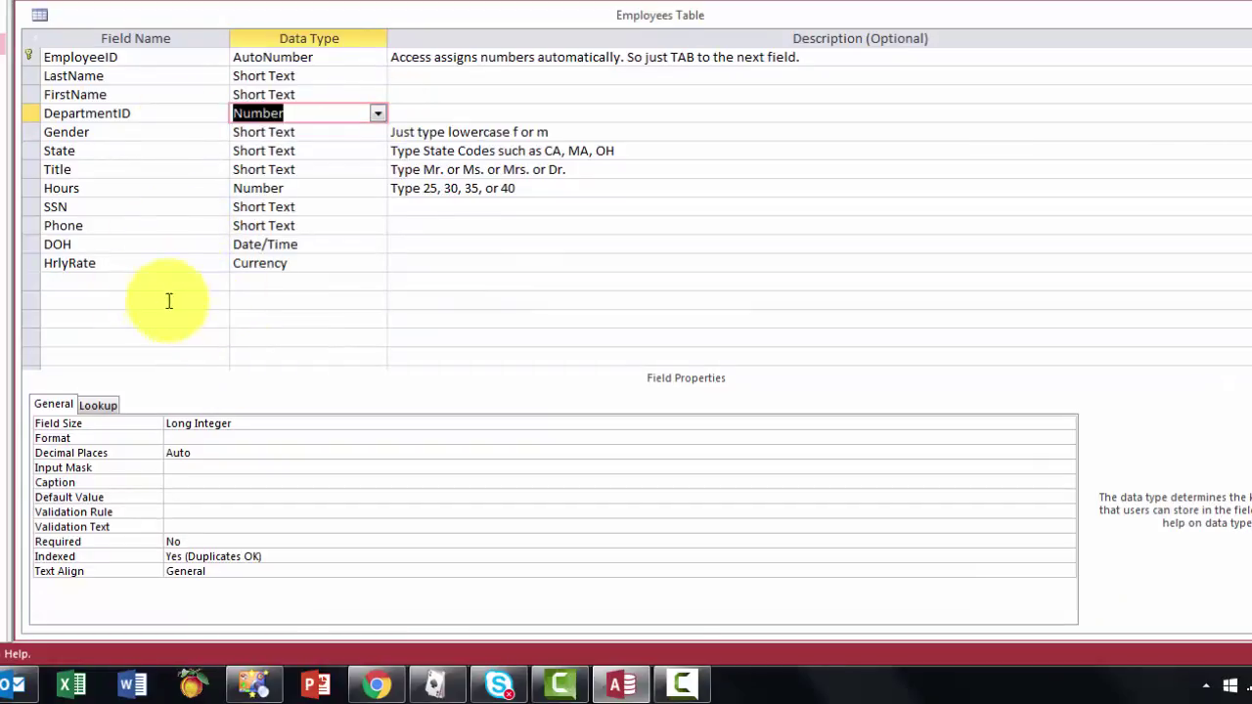
{"action": "left_click", "coordinate": [98, 407]}
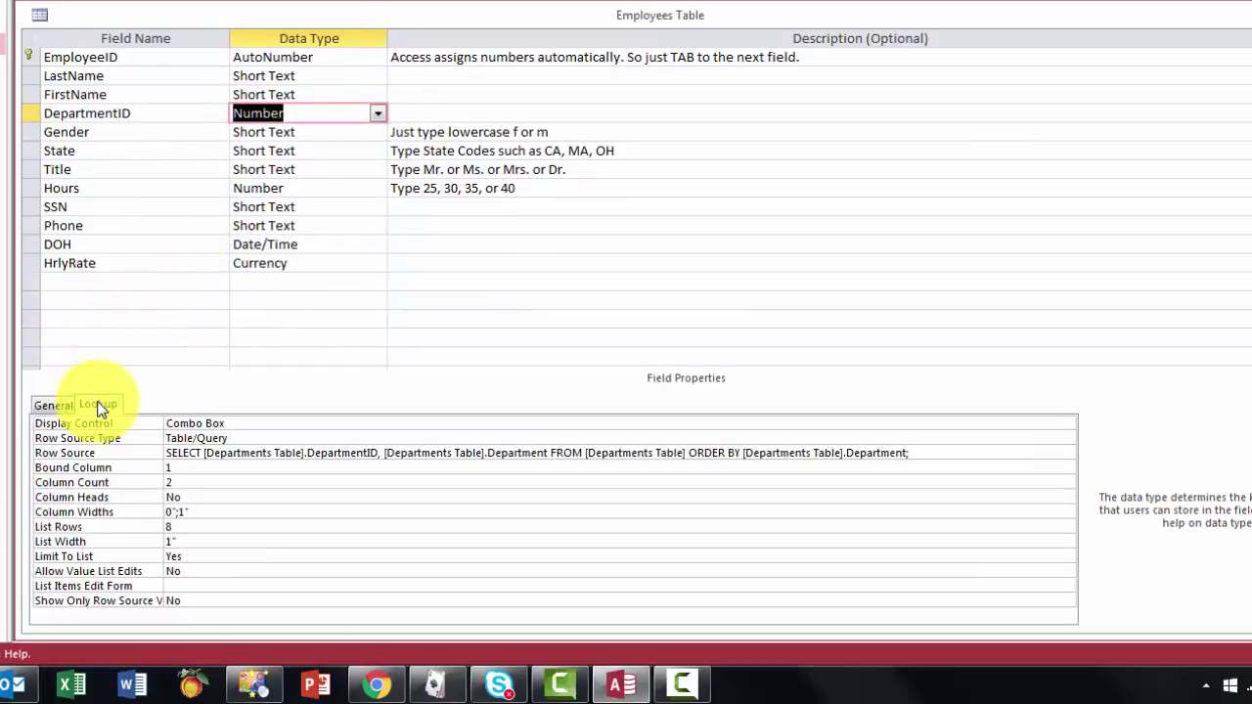
{"action": "left_click", "coordinate": [237, 426]}
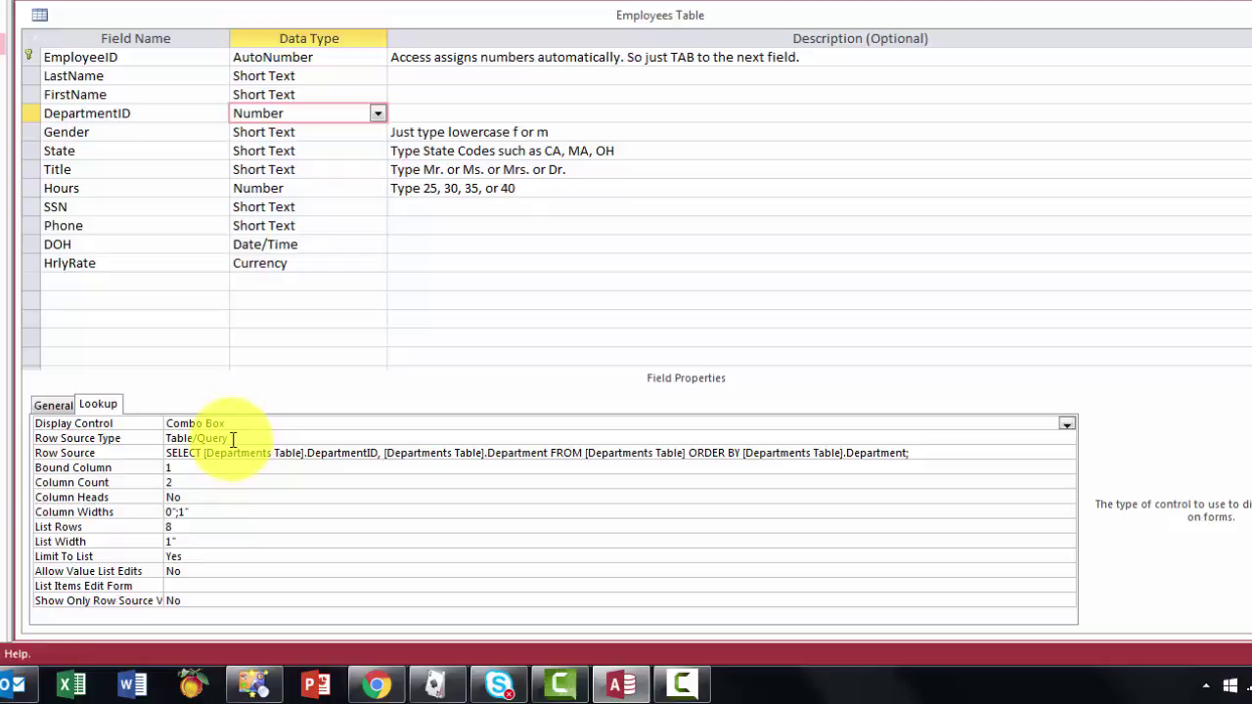
{"action": "left_click", "coordinate": [233, 439]}
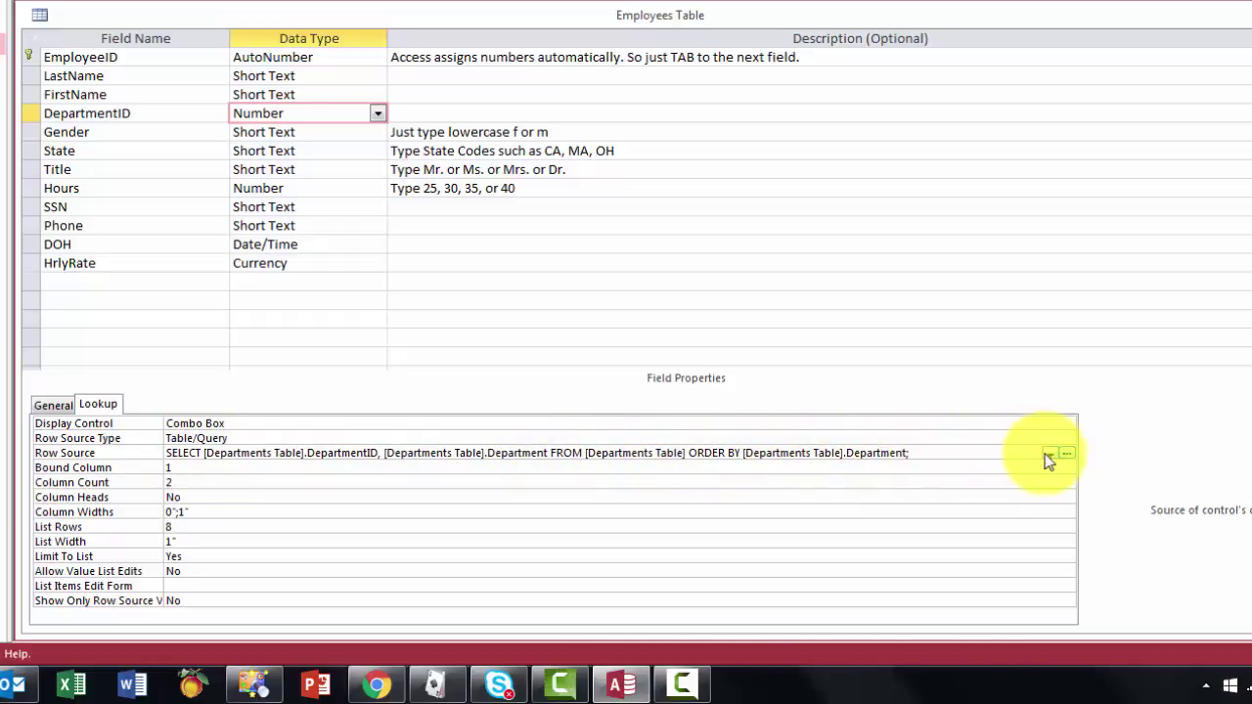
{"action": "left_click", "coordinate": [1069, 454]}
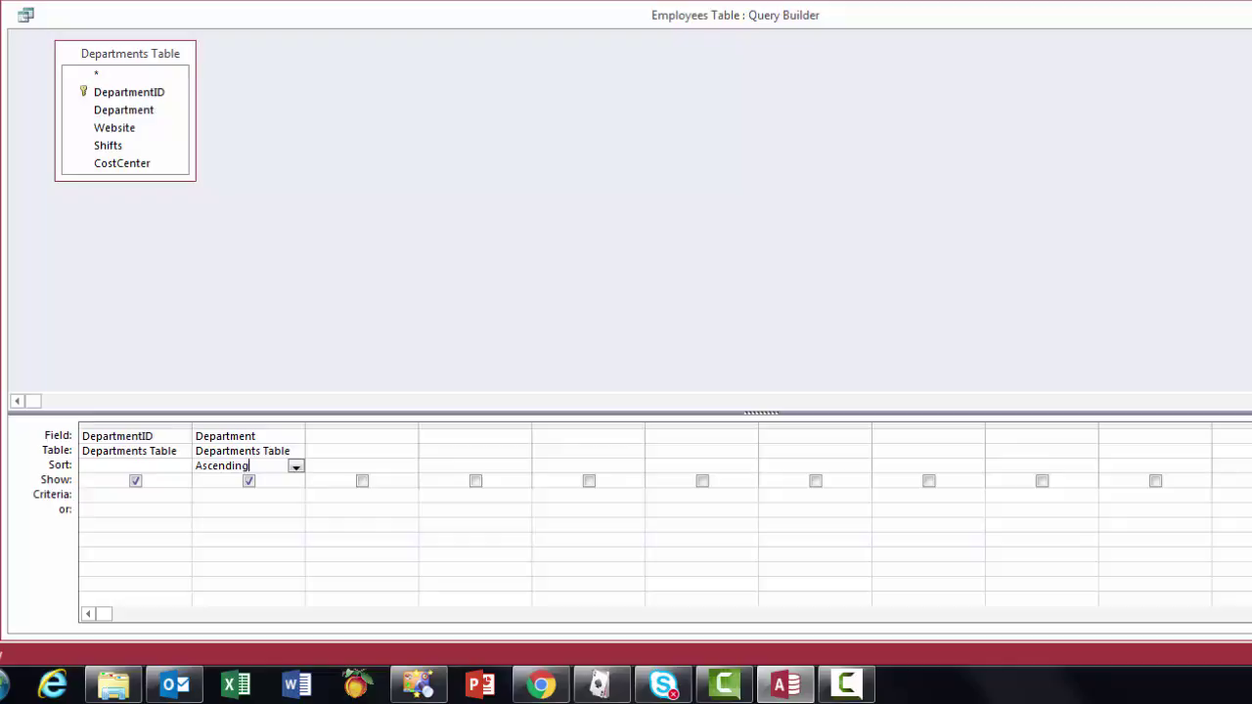
Close the Query Builder with DepartmentID and Department sorted ascending by Department.
{"action": "key", "text": "ctrl+w"}
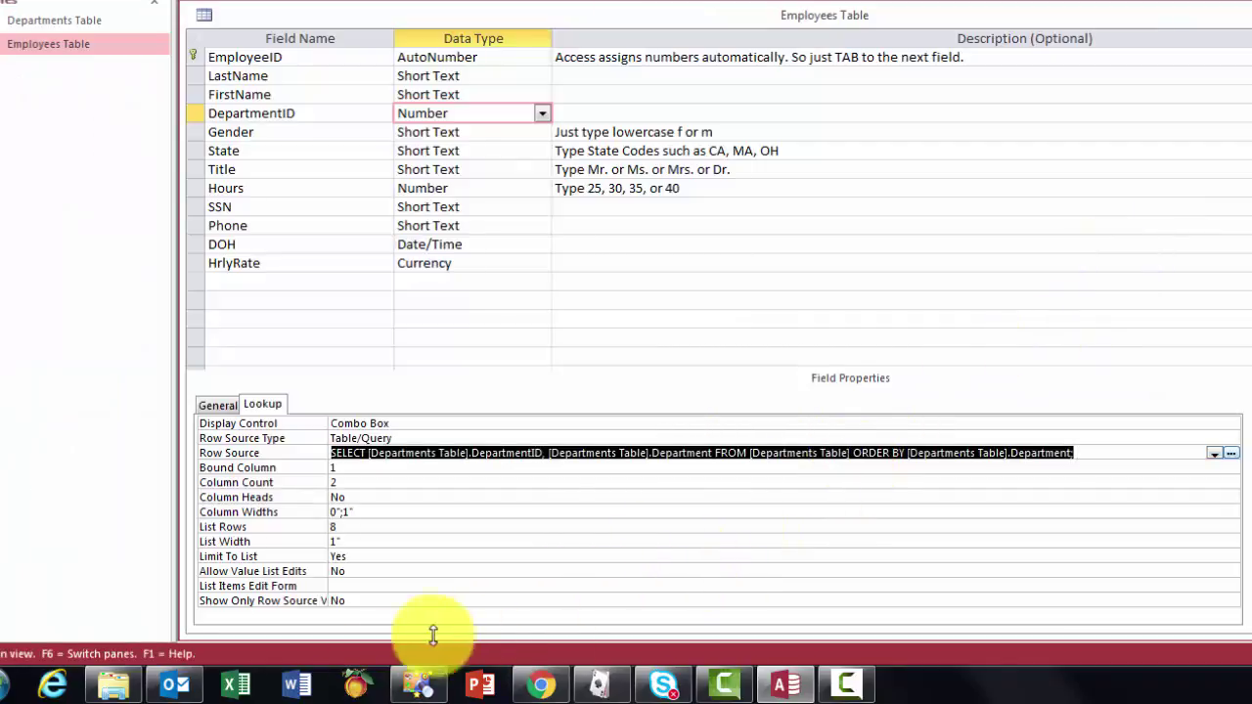
{"action": "left_click", "coordinate": [338, 468]}
{"action": "left_click", "coordinate": [333, 470]}
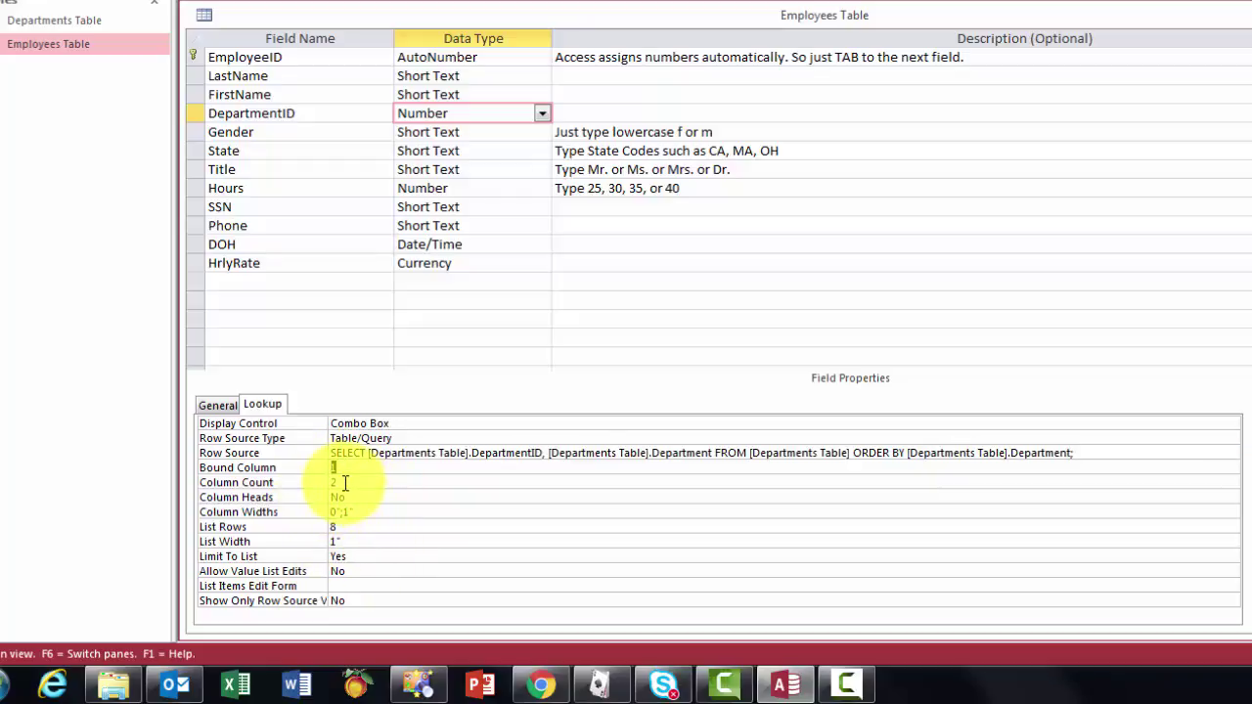
{"action": "left_click", "coordinate": [333, 482]}
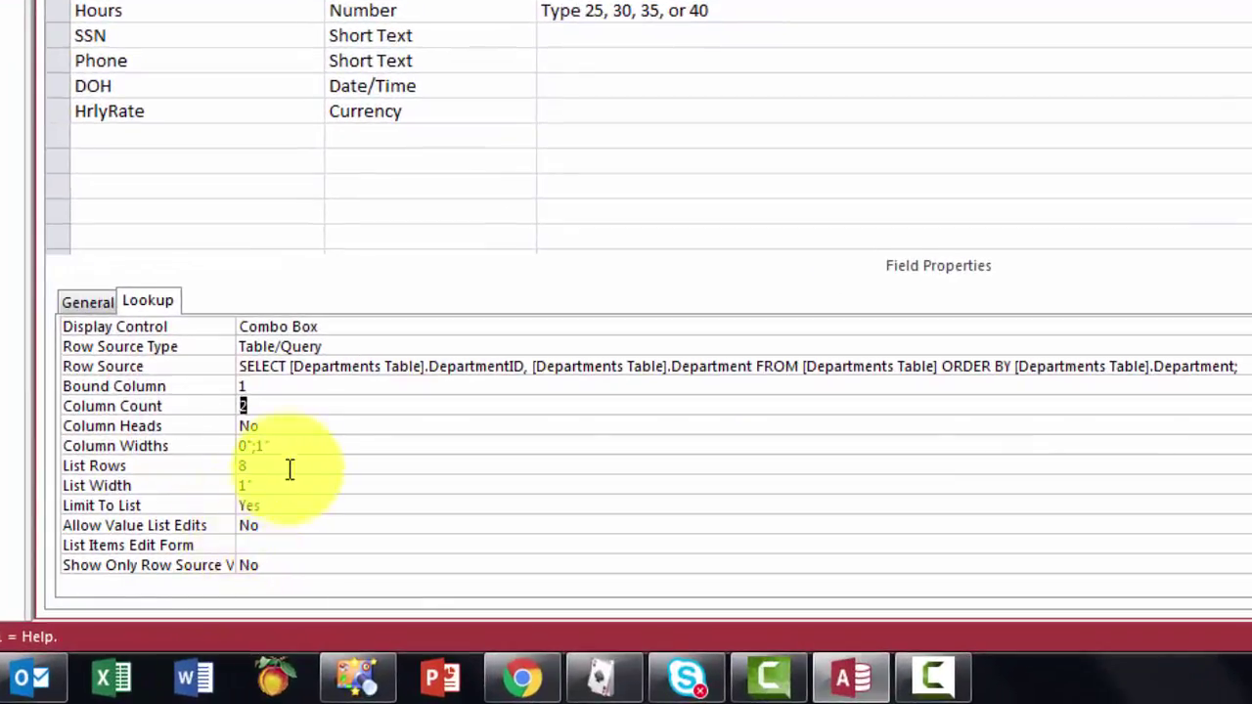
{"action": "left_click", "coordinate": [240, 446]}
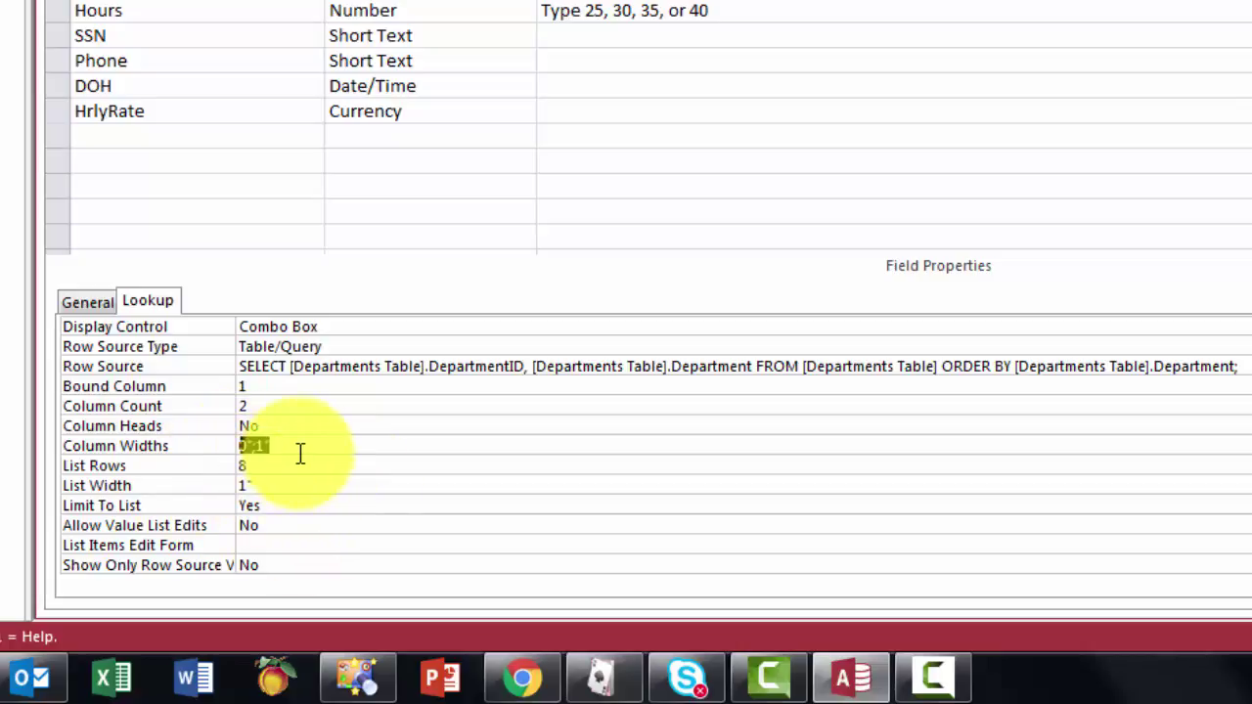
{"action": "left_click", "coordinate": [292, 449]}
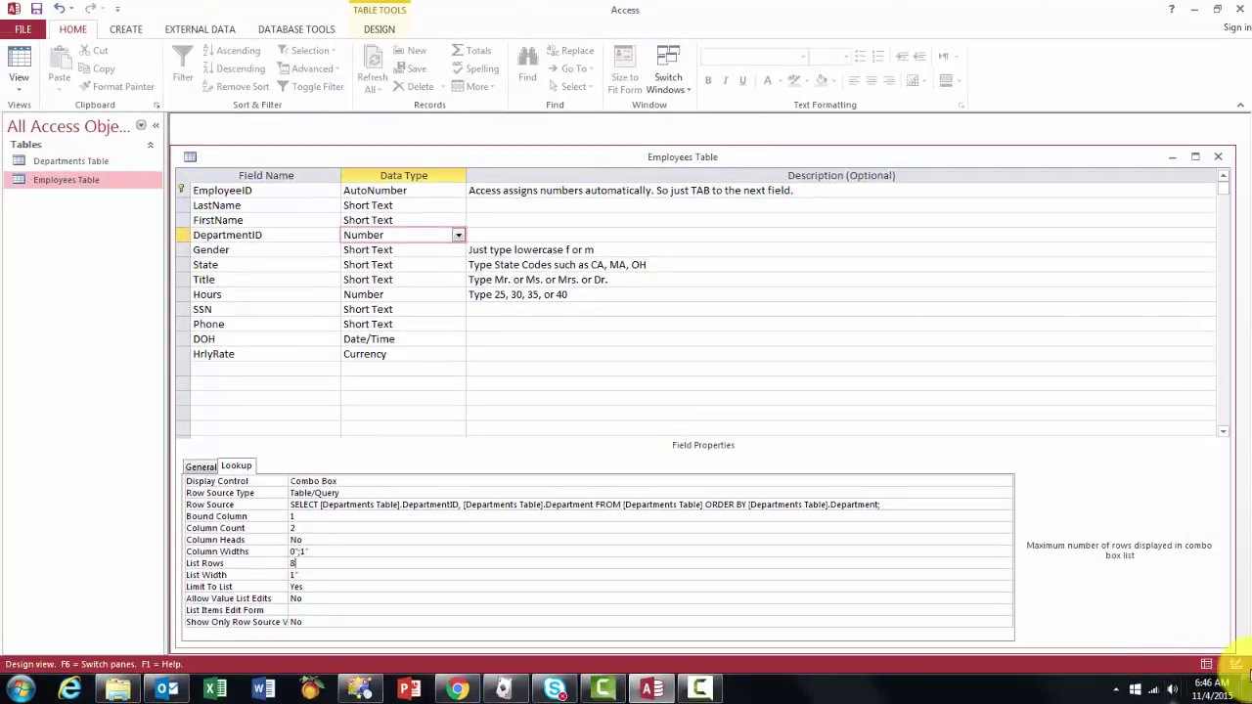
Save the Employees Table and view its Accounting and Finance records in Datasheet View.
{"action": "left_click", "coordinate": [1207, 665]}
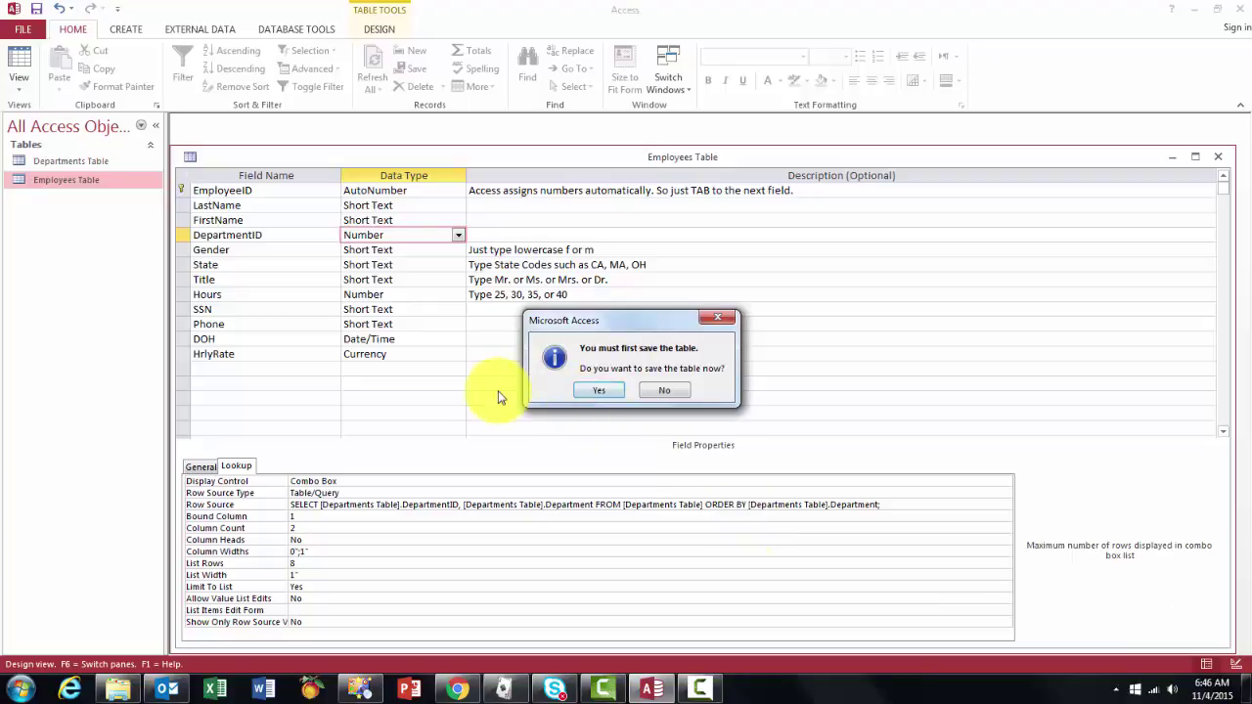
{"action": "left_click", "coordinate": [600, 392]}
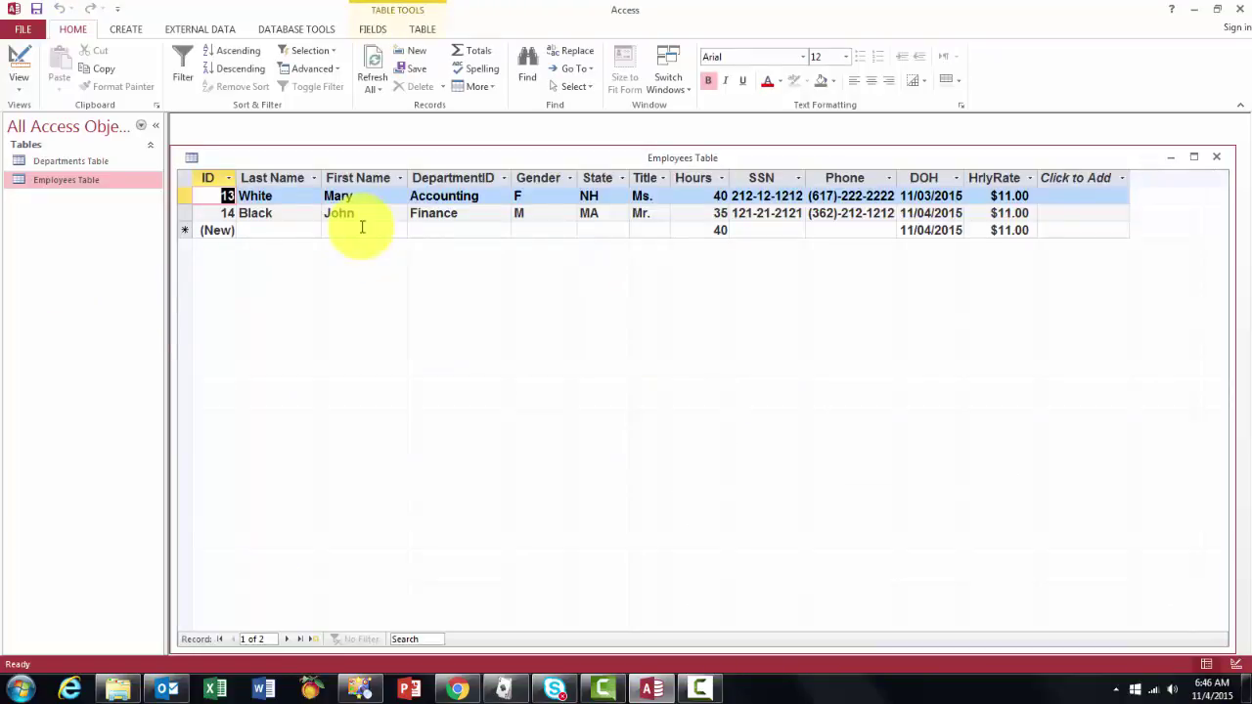